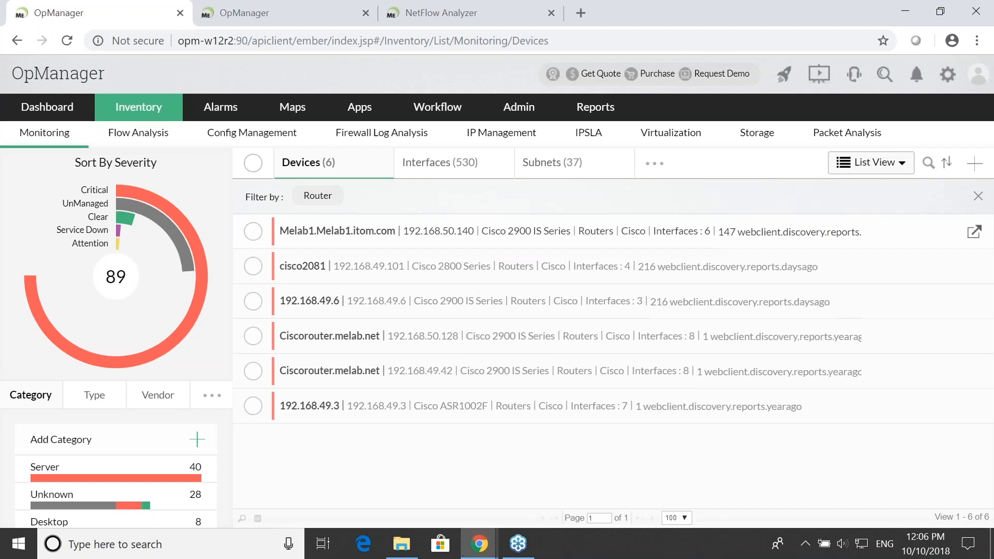
# - Switch to the demo.opmanager.com site and open its device template configuration page
pyautogui.click(255, 13)
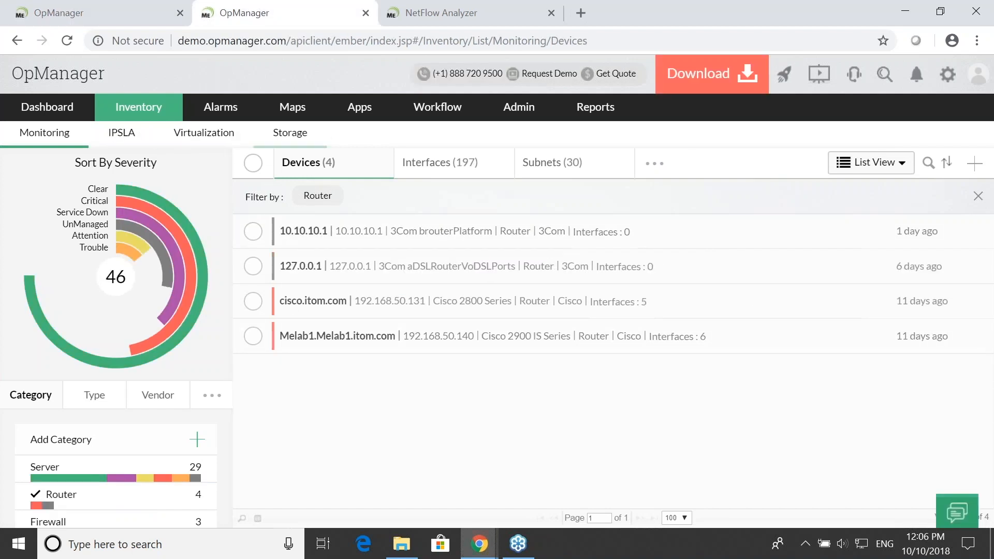
pyautogui.click(521, 109)
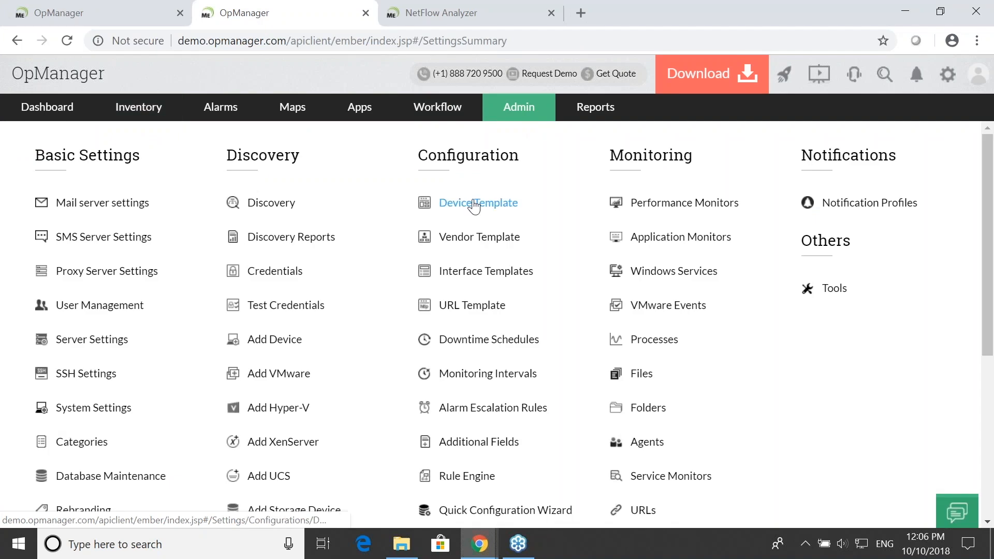
pyautogui.click(474, 204)
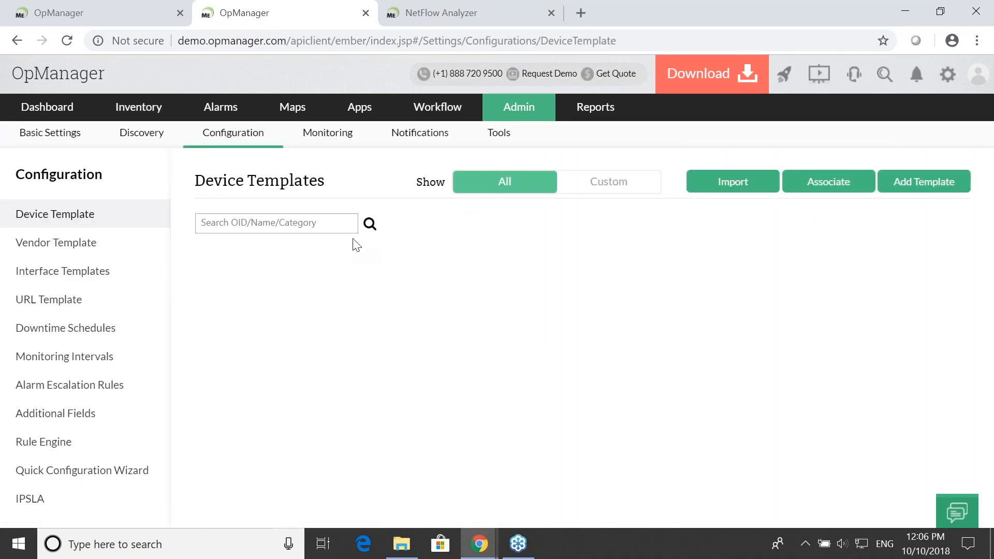
# - Search the device templates for "cisco" and open the Cisco 2800 Series template
pyautogui.click(326, 226)
pyautogui.write('cisc')
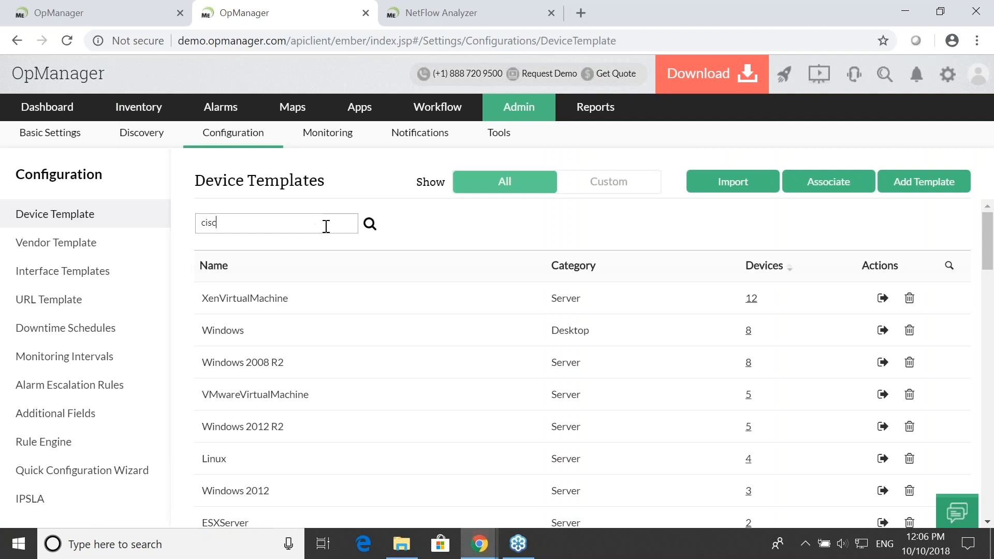
pyautogui.write('o')
pyautogui.press('Return')
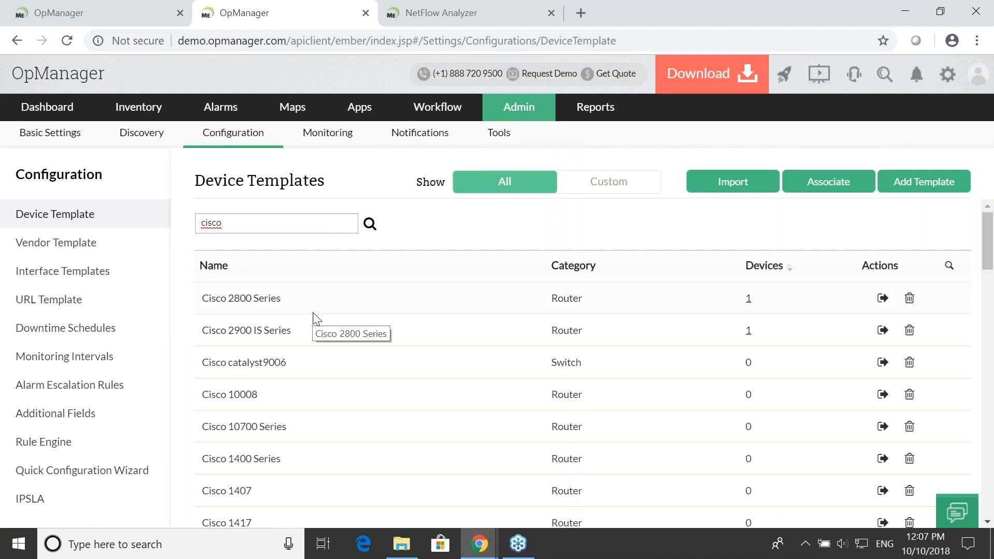
pyautogui.click(273, 302)
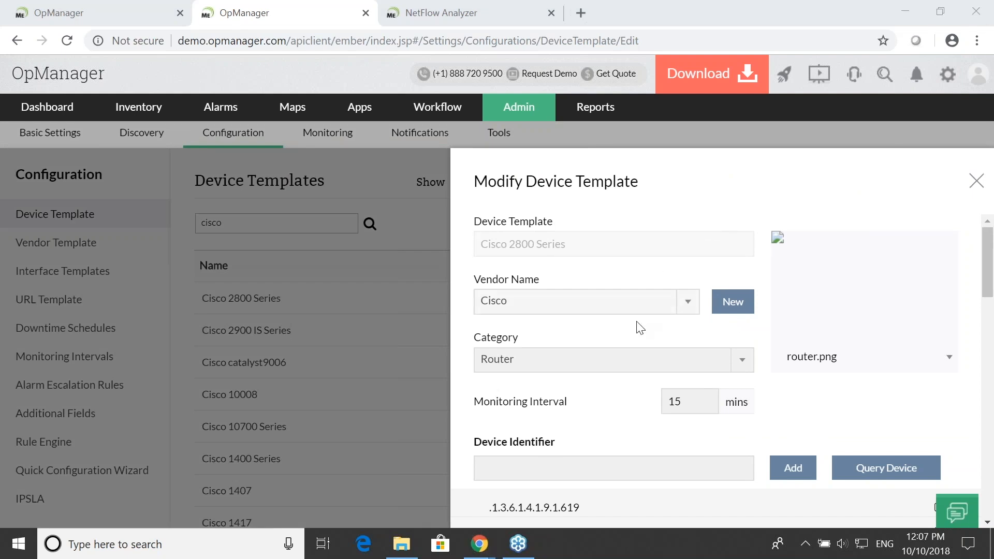
# - Review the Cisco 2800 Series template's vendor, category, monitoring interval and device identifiers
pyautogui.scroll(-5, 644, 320)
pyautogui.scroll(2, 636, 342)
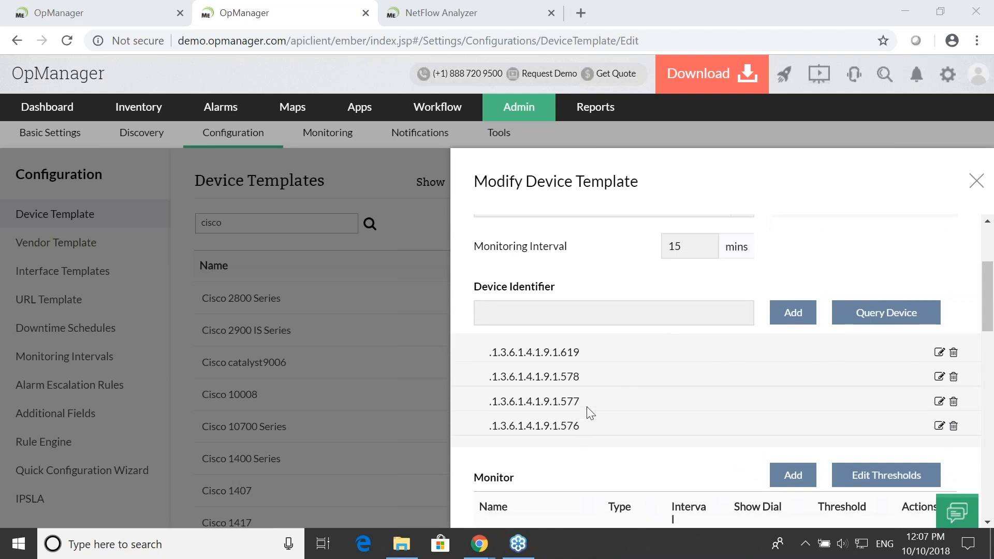
pyautogui.scroll(3, 603, 370)
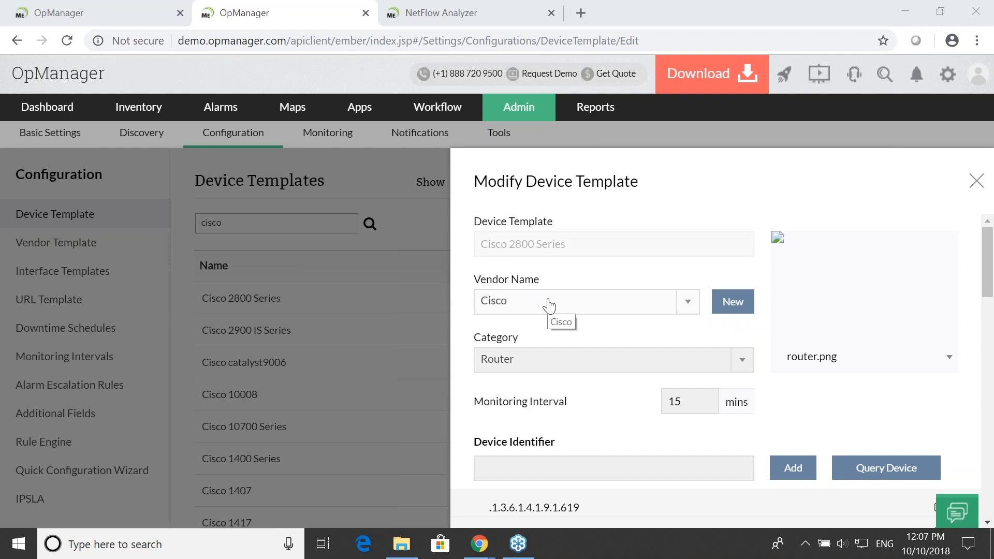
pyautogui.scroll(-1, 550, 355)
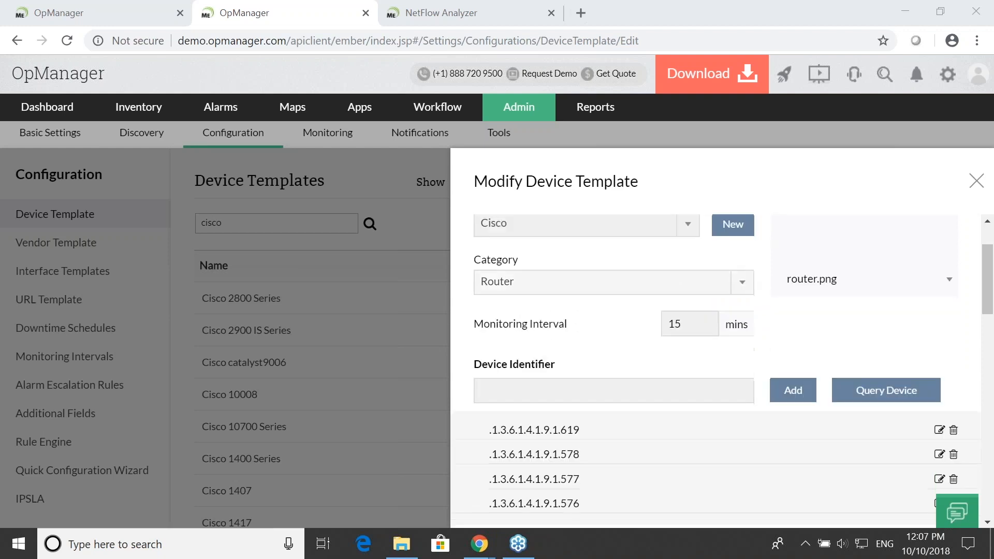
pyautogui.scroll(1, 578, 304)
pyautogui.scroll(-5, 581, 310)
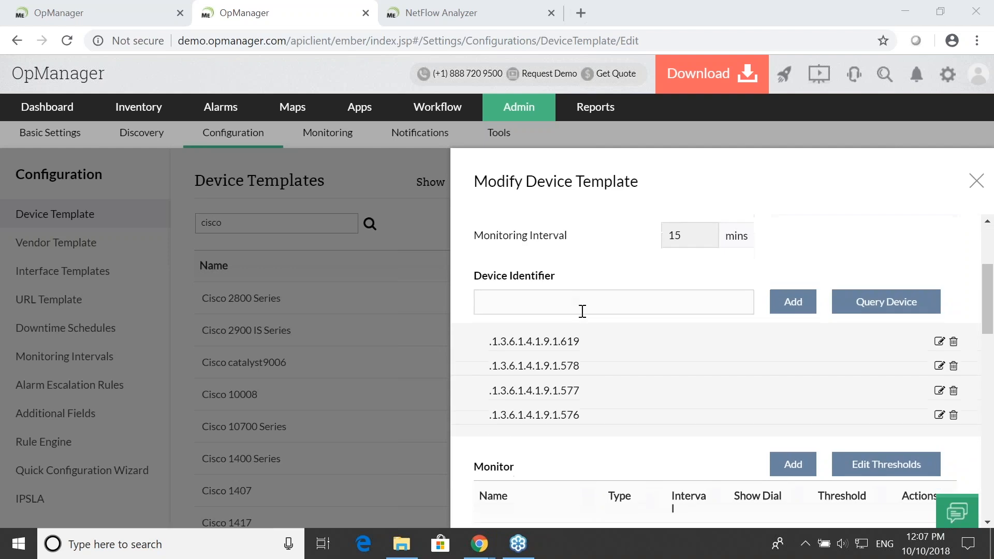
pyautogui.scroll(-1, 595, 317)
pyautogui.scroll(1, 619, 358)
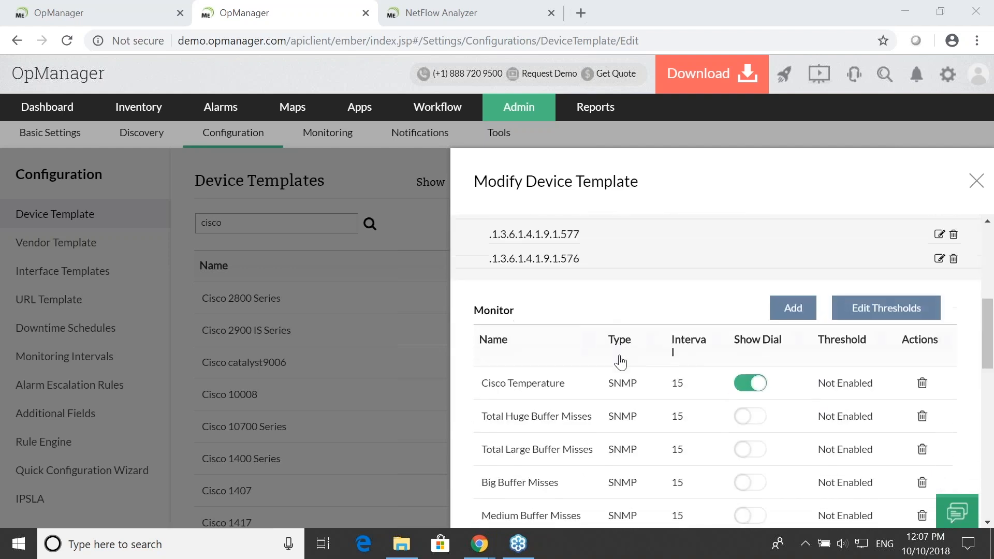
# - Examine the template's full list of monitors, from Cisco Temperature down to CPU Usage (5 mins avg)
pyautogui.scroll(-1, 634, 342)
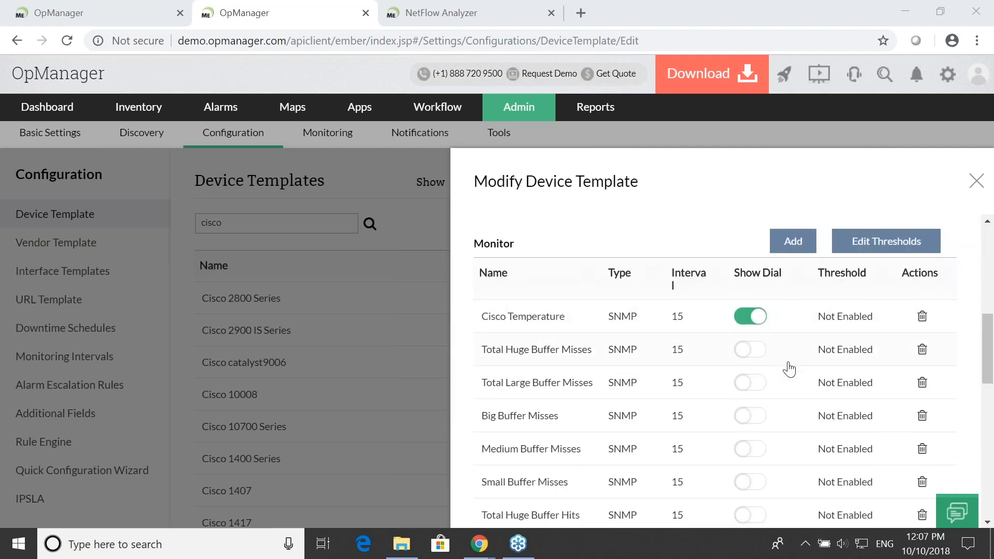
pyautogui.scroll(-1, 789, 366)
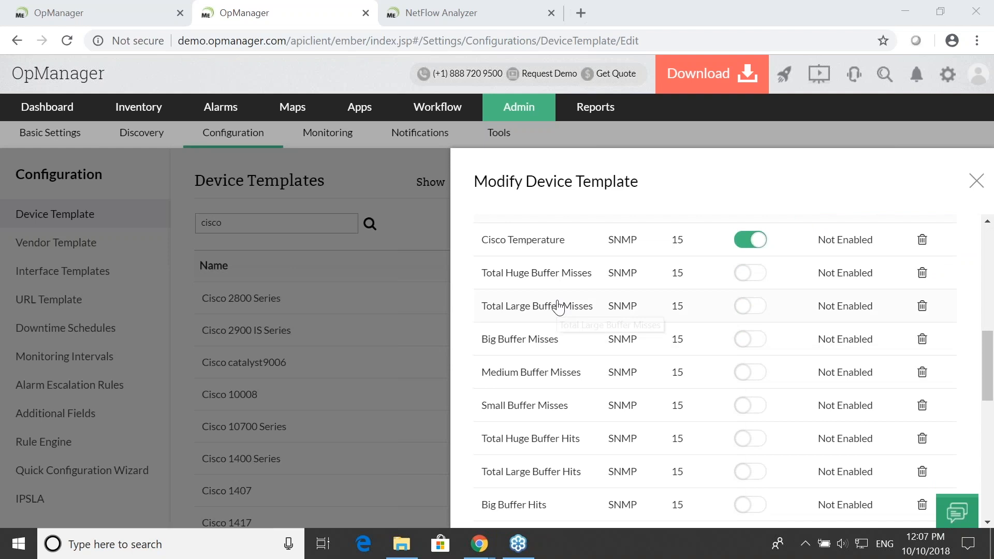
pyautogui.scroll(-3, 553, 286)
pyautogui.scroll(-3, 552, 286)
pyautogui.scroll(5, 553, 284)
pyautogui.scroll(5, 551, 283)
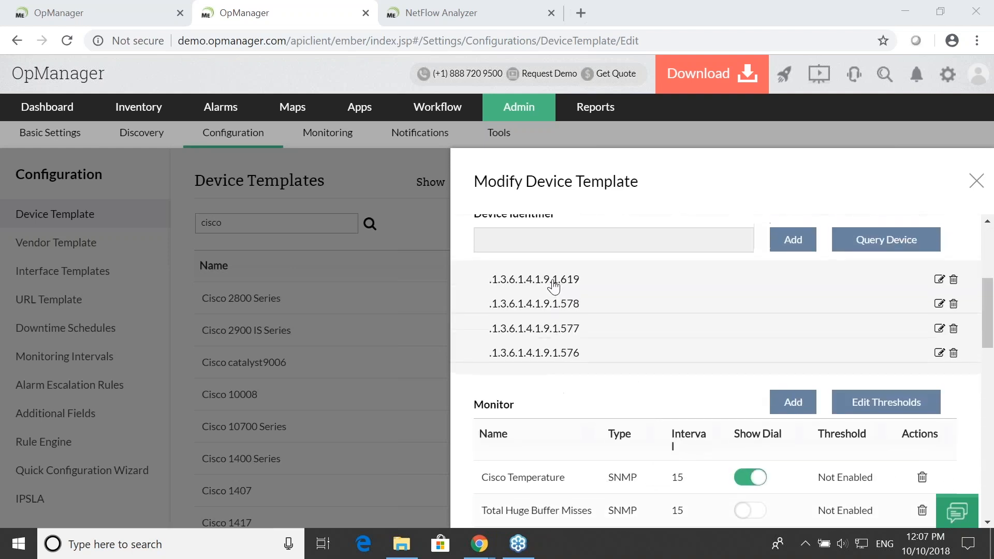
pyautogui.scroll(-2, 555, 324)
pyautogui.scroll(3, 581, 378)
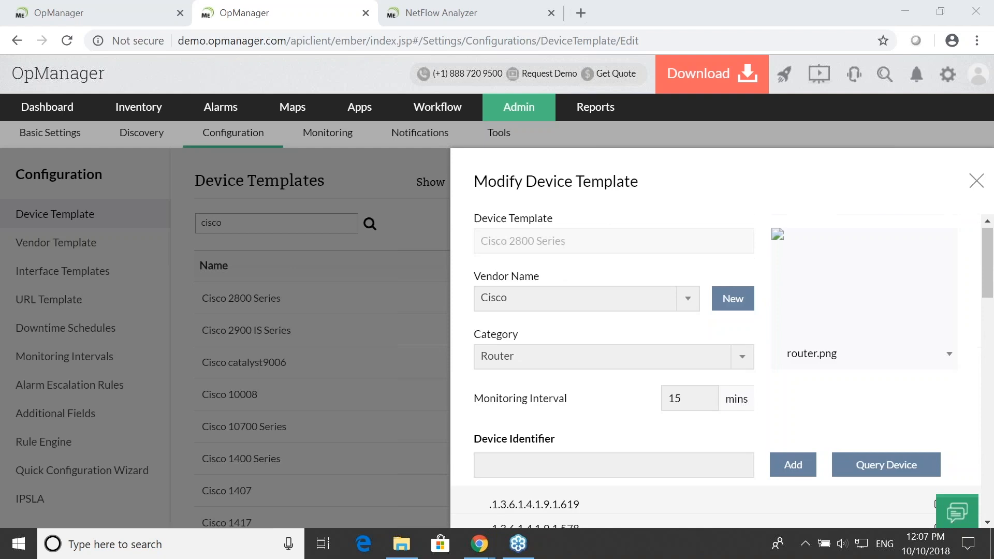
pyautogui.scroll(-7, 582, 382)
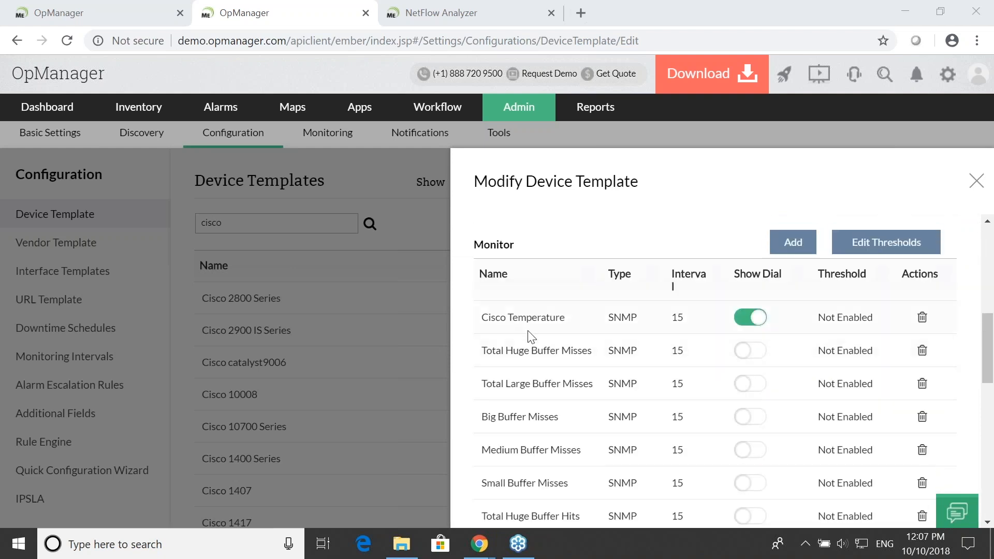
pyautogui.scroll(-7, 703, 407)
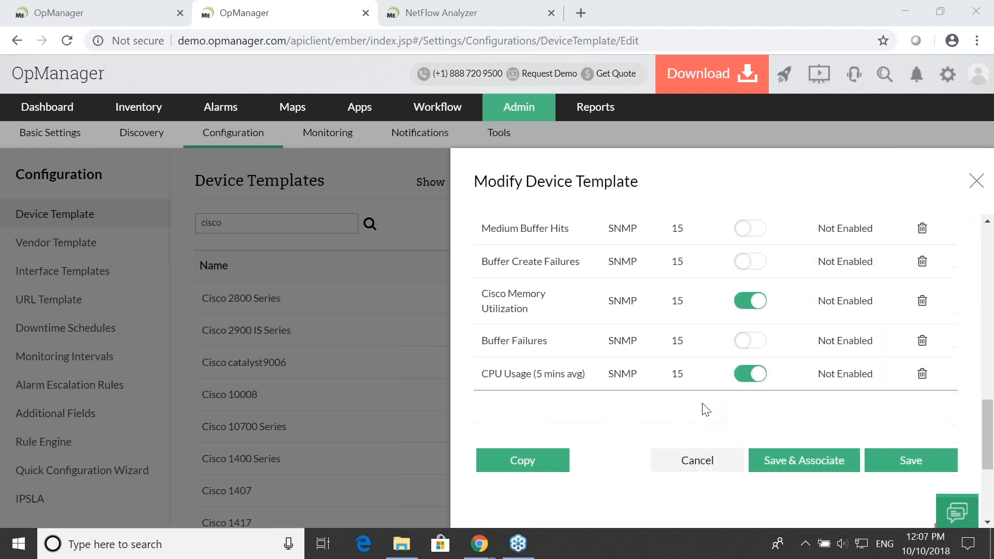
# - Check the monitors' intervals, dial settings and thresholds, and close the template without saving
pyautogui.scroll(4, 703, 407)
pyautogui.scroll(4, 708, 404)
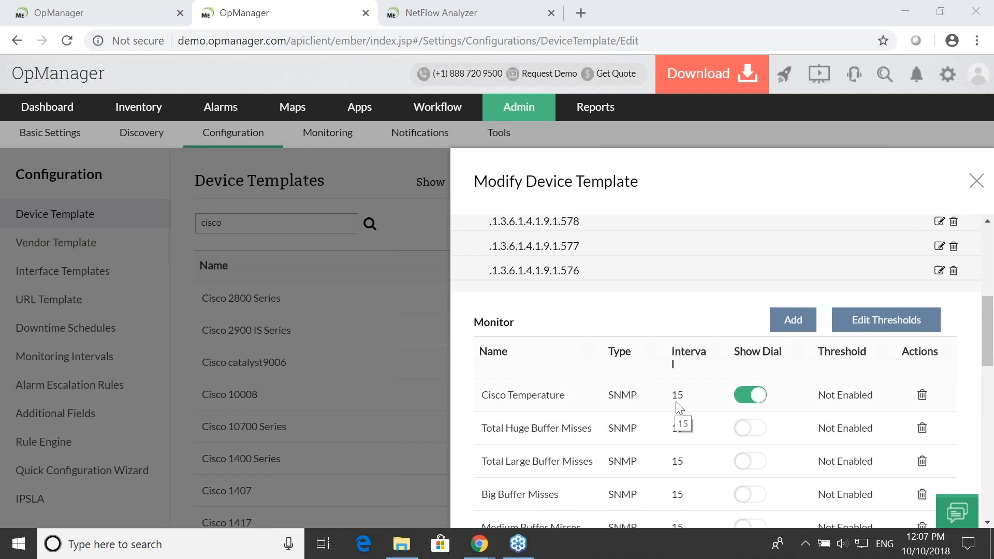
pyautogui.scroll(-1, 679, 398)
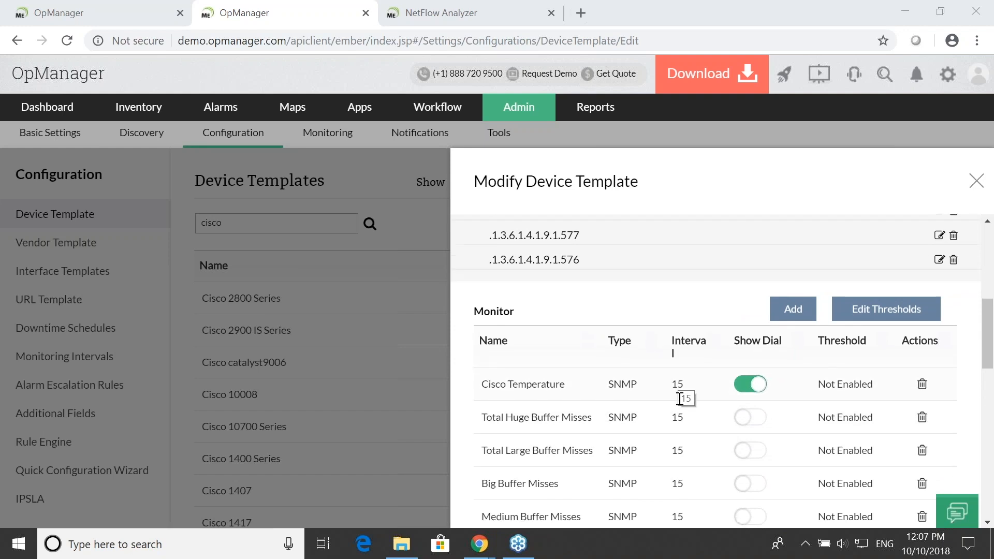
pyautogui.scroll(-6, 680, 399)
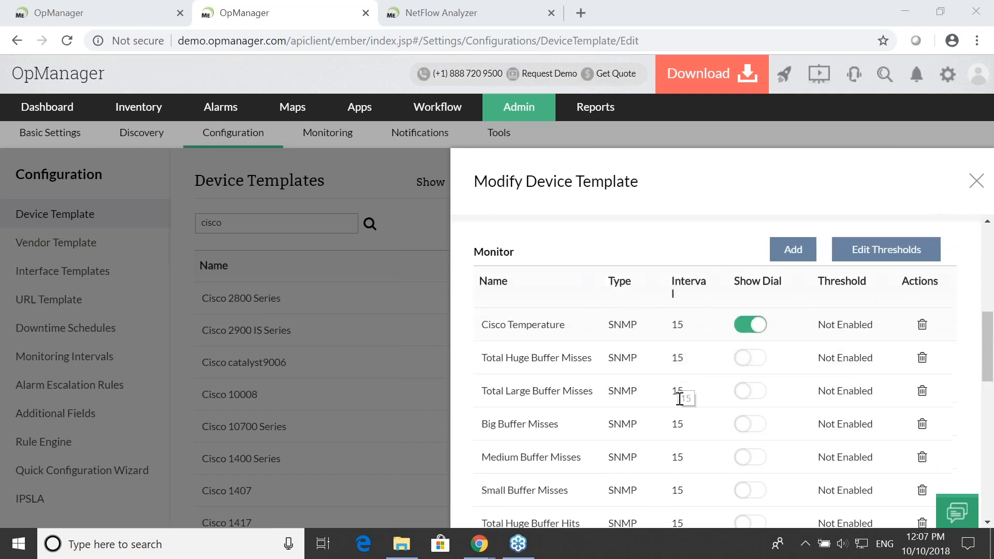
pyautogui.scroll(-3, 679, 398)
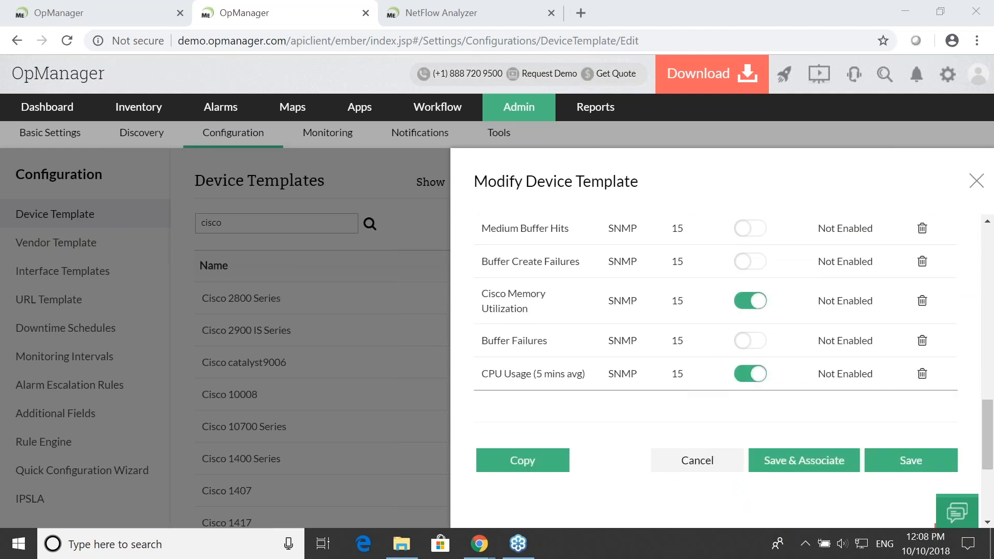
pyautogui.scroll(5, 682, 402)
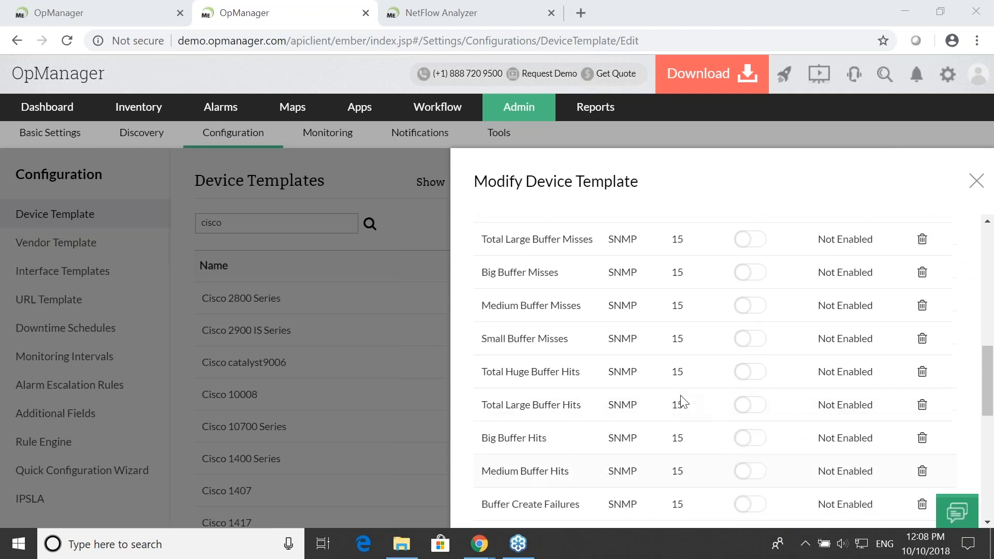
pyautogui.scroll(3, 682, 401)
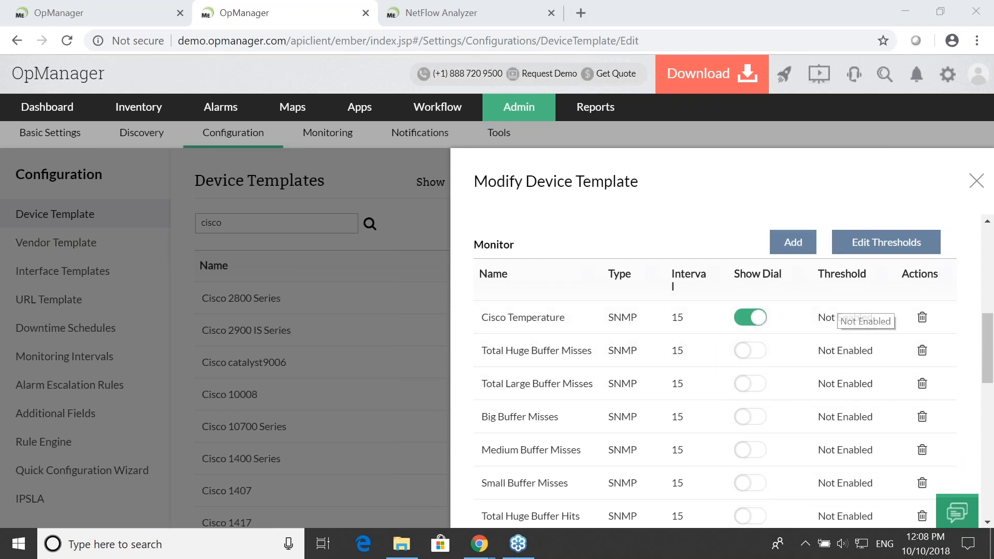
pyautogui.click(975, 180)
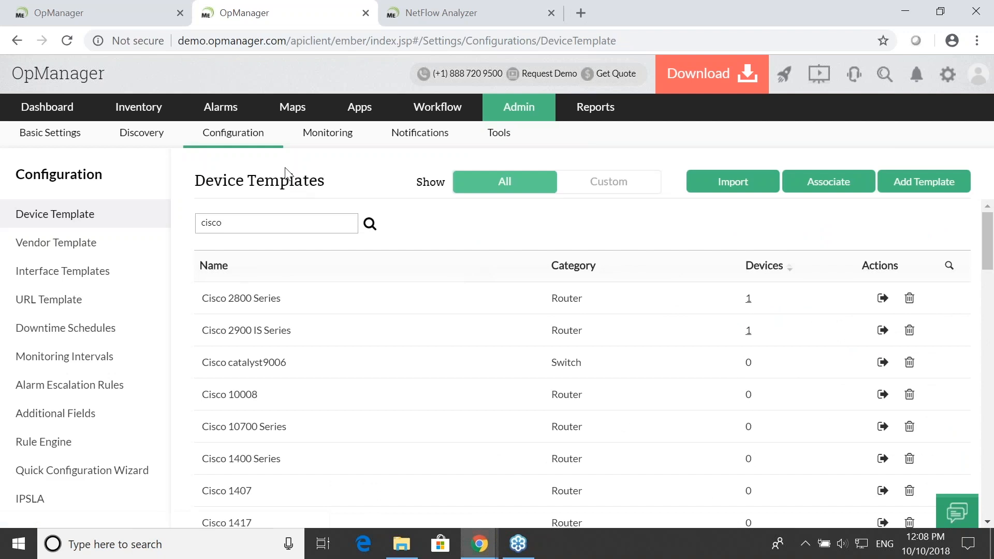
# - Open the snapshot page of the Melab1.Melab1.itom.com router from the device inventory
pyautogui.click(152, 118)
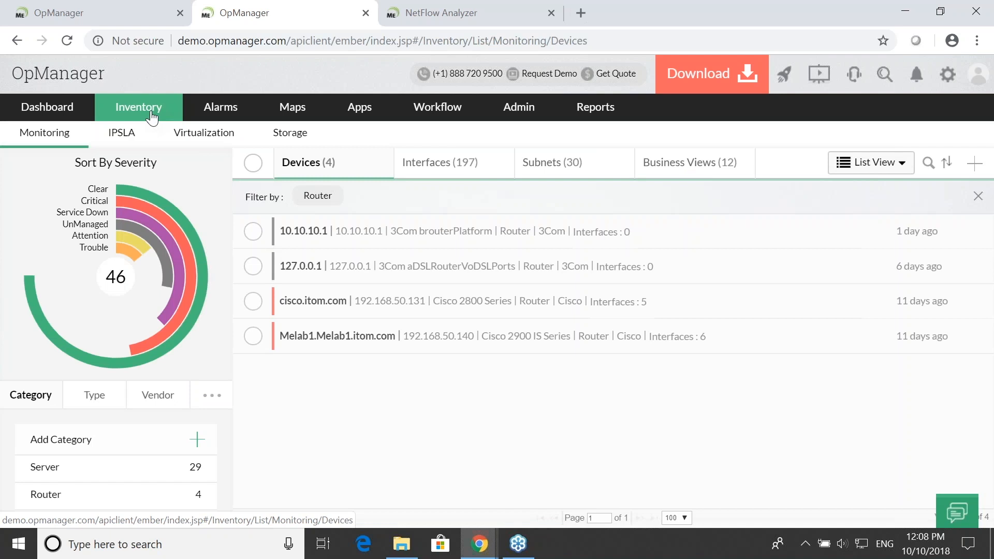
pyautogui.scroll(-4, 162, 326)
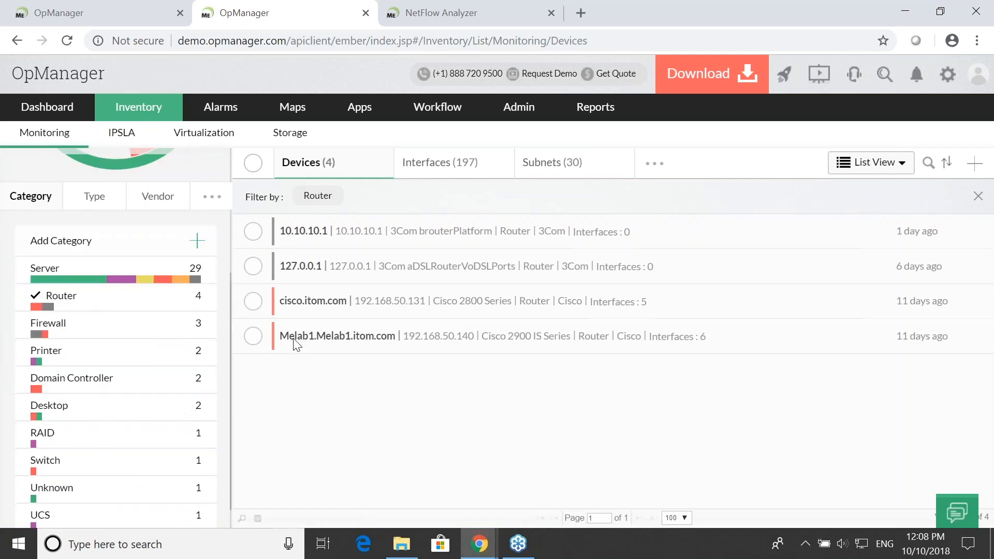
pyautogui.click(325, 344)
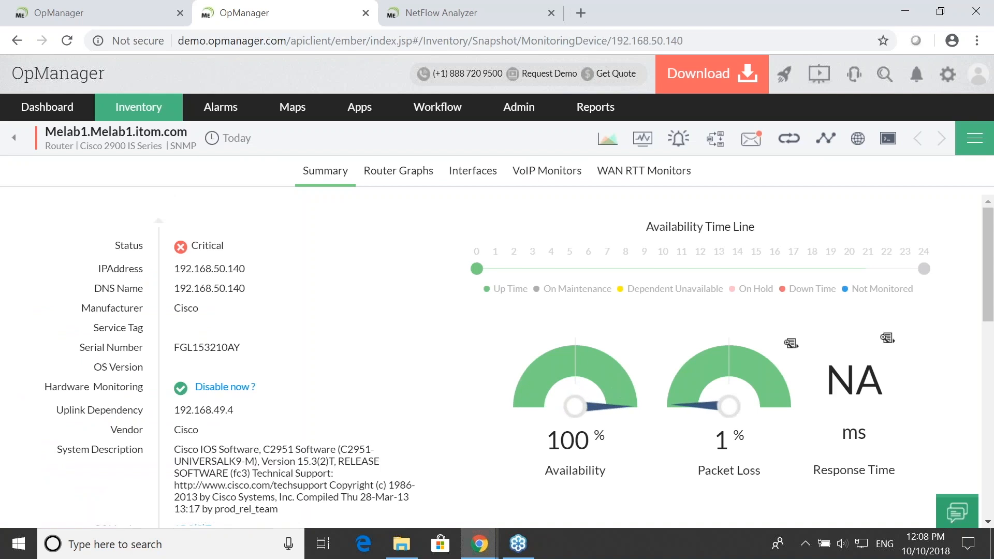
# - Examine the router's summary details, from status and system description to flow monitoring, config management and polling interval
pyautogui.scroll(-1, 233, 362)
pyautogui.scroll(-3, 250, 279)
pyautogui.scroll(4, 250, 279)
pyautogui.scroll(-3, 317, 395)
pyautogui.scroll(3, 280, 368)
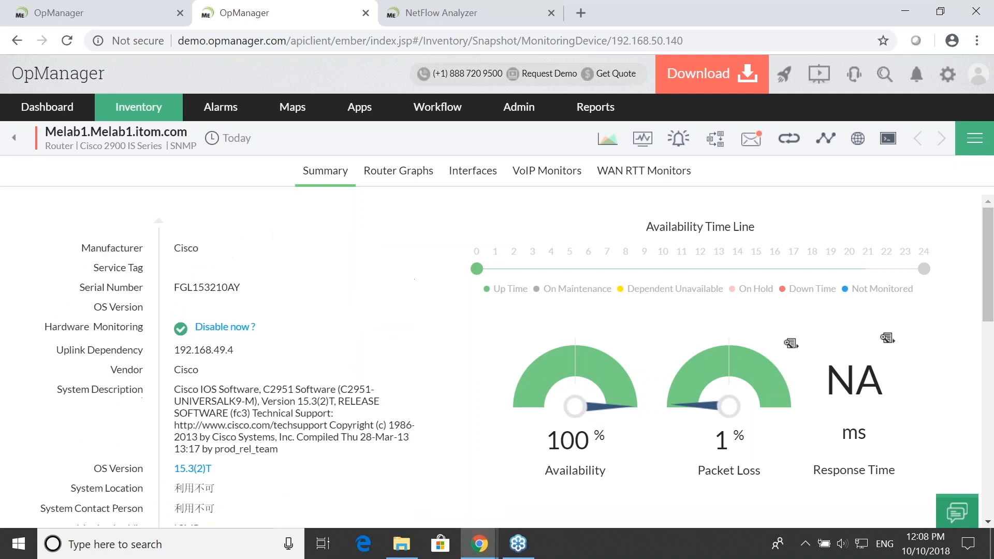
pyautogui.scroll(-5, 367, 437)
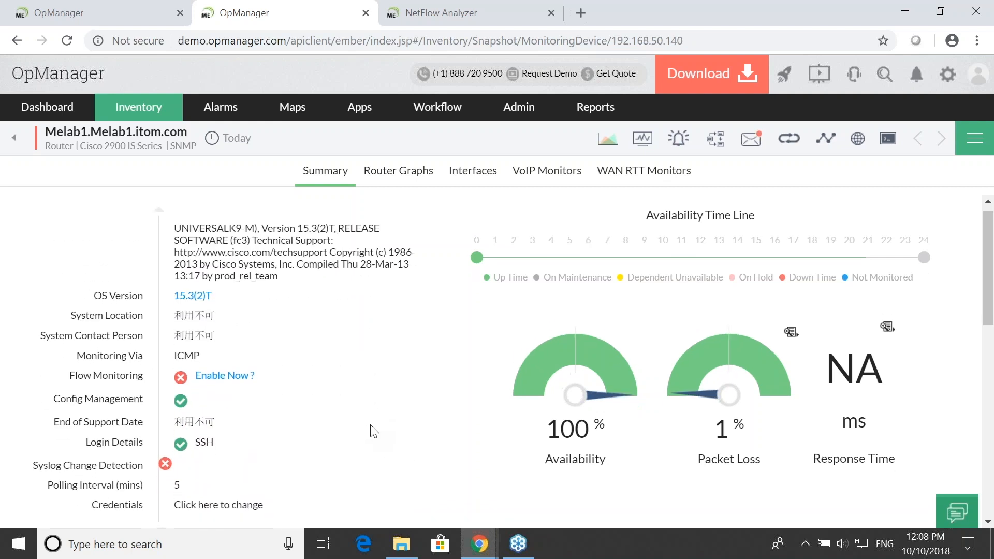
pyautogui.scroll(5, 292, 344)
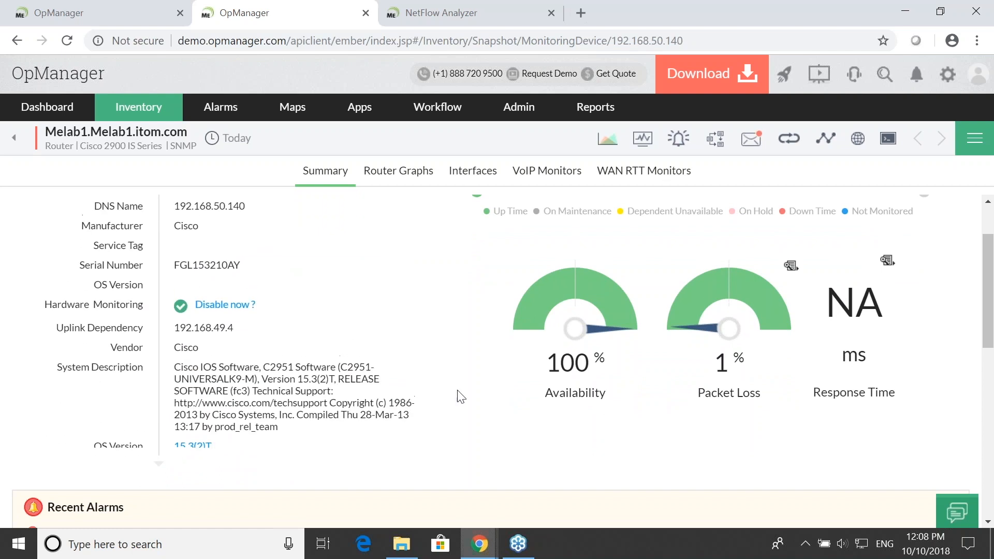
pyautogui.scroll(2, 461, 397)
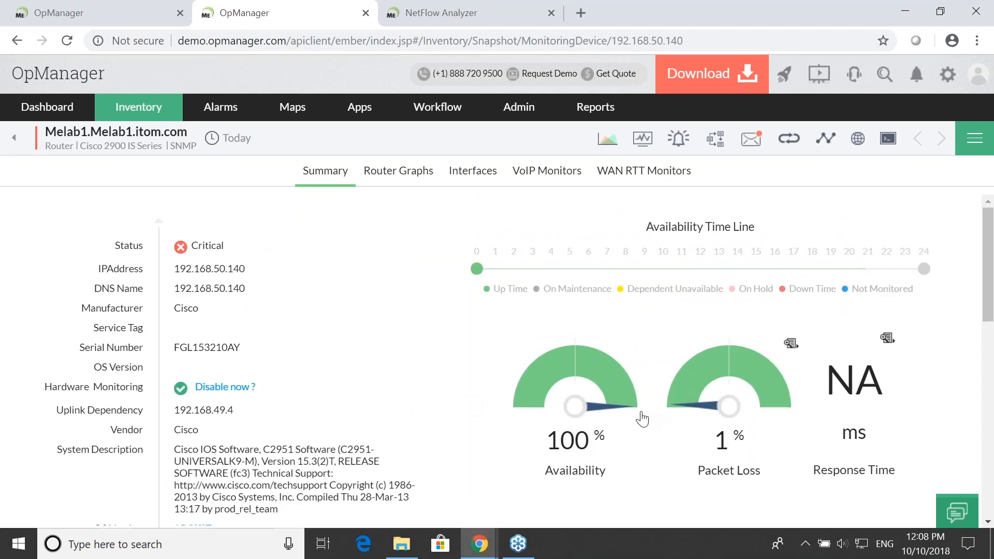
# - Check the router's availability, packet loss and response time, and open its router graphs
pyautogui.scroll(-1, 498, 400)
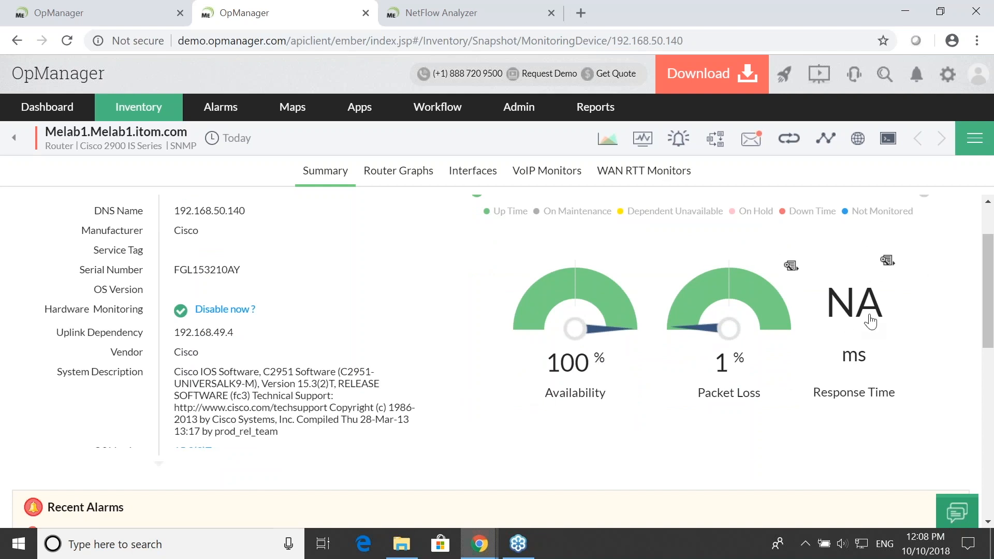
pyautogui.scroll(-1, 689, 407)
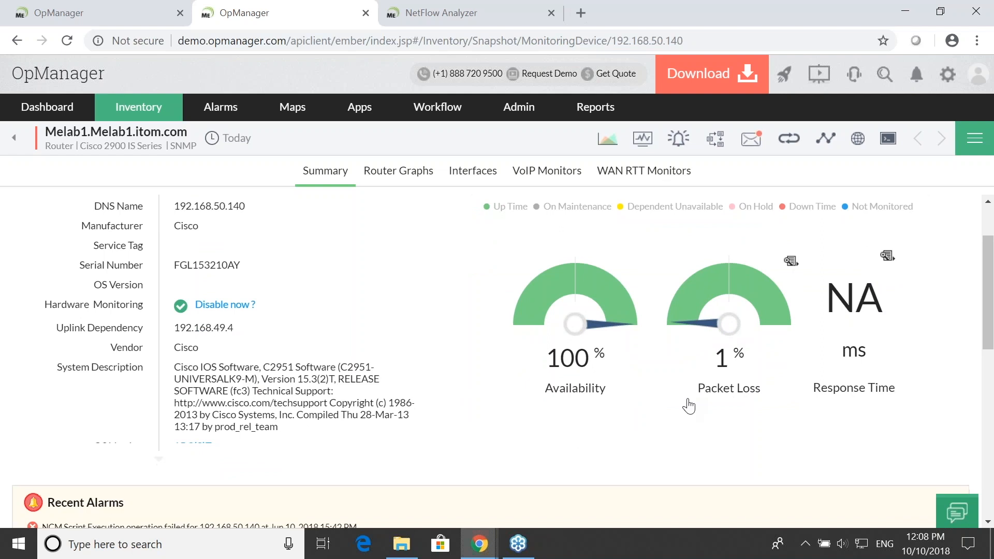
pyautogui.scroll(-3, 688, 406)
pyautogui.scroll(5, 497, 358)
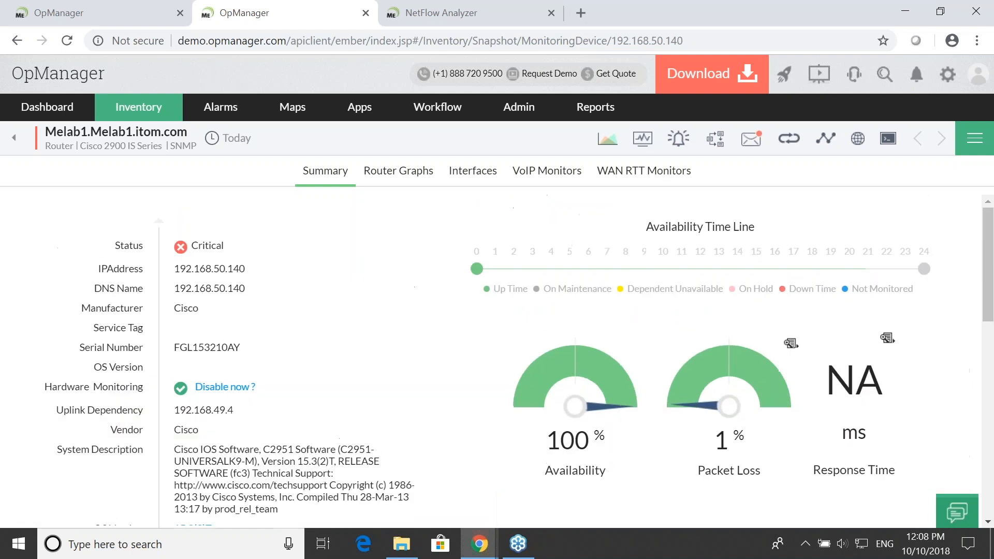
pyautogui.click(379, 180)
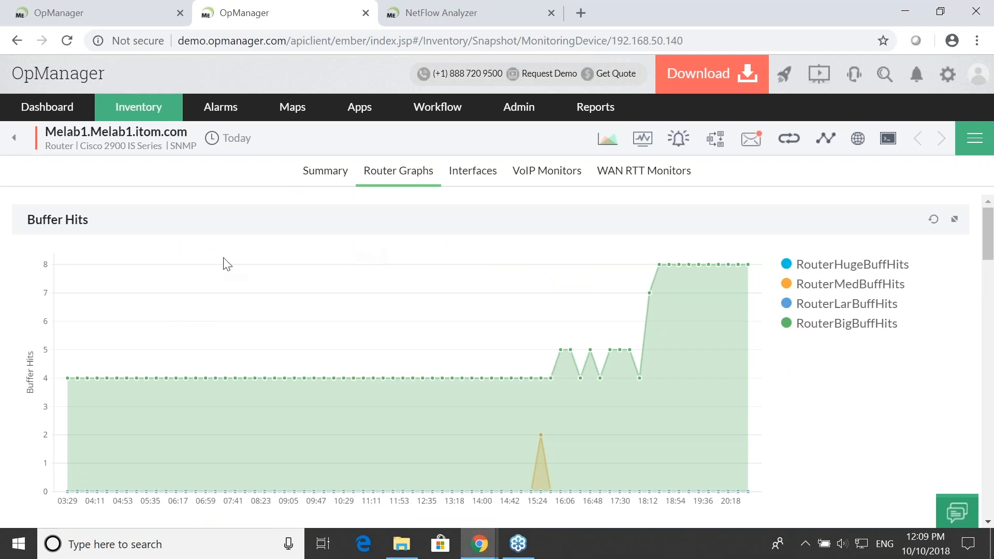
# - Zoom the Router CPU Utilization graph in on its peak, spanning about 15:09 to 15:50, and inspect the data points
pyautogui.scroll(-6, 297, 264)
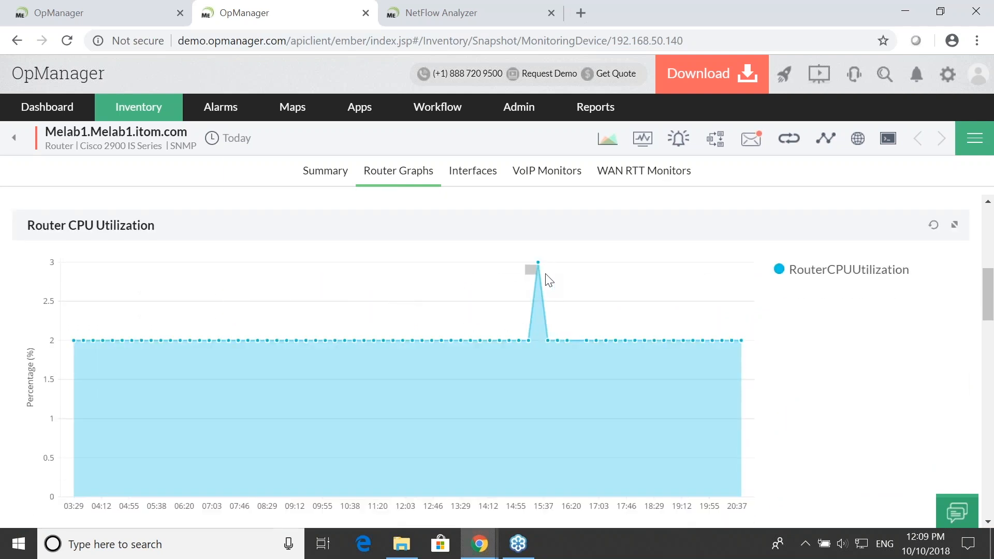
pyautogui.moveTo(545, 309); pyautogui.dragTo(558, 541)
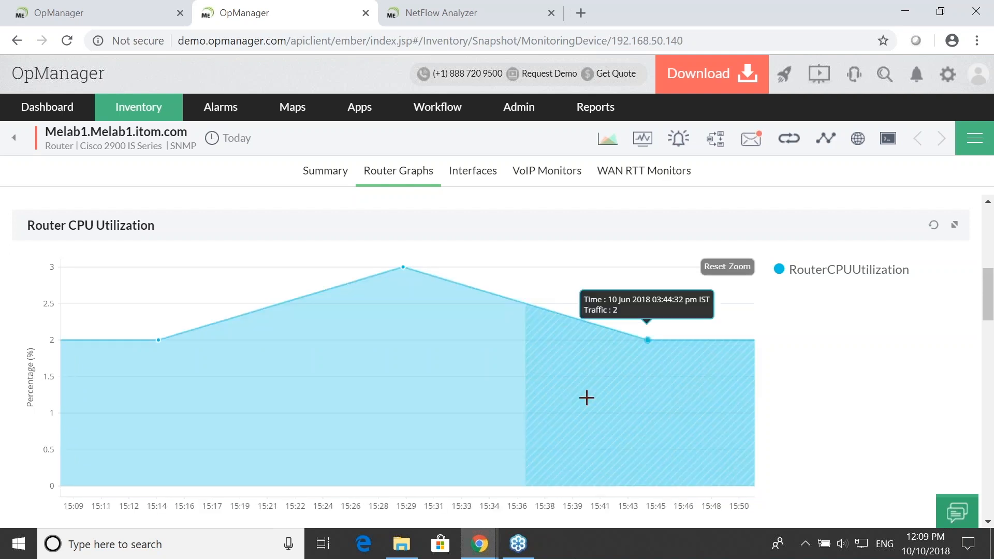
pyautogui.scroll(-1, 505, 390)
pyautogui.scroll(1, 501, 392)
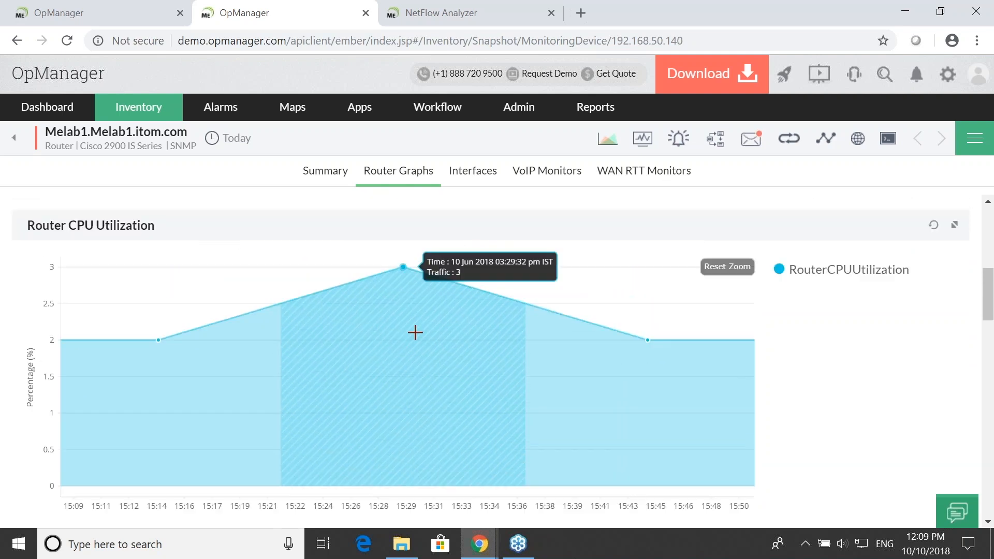
# - Examine the router's remaining graphs for buffer failures, buffer misses and Cisco memory utilization
pyautogui.scroll(-6, 421, 307)
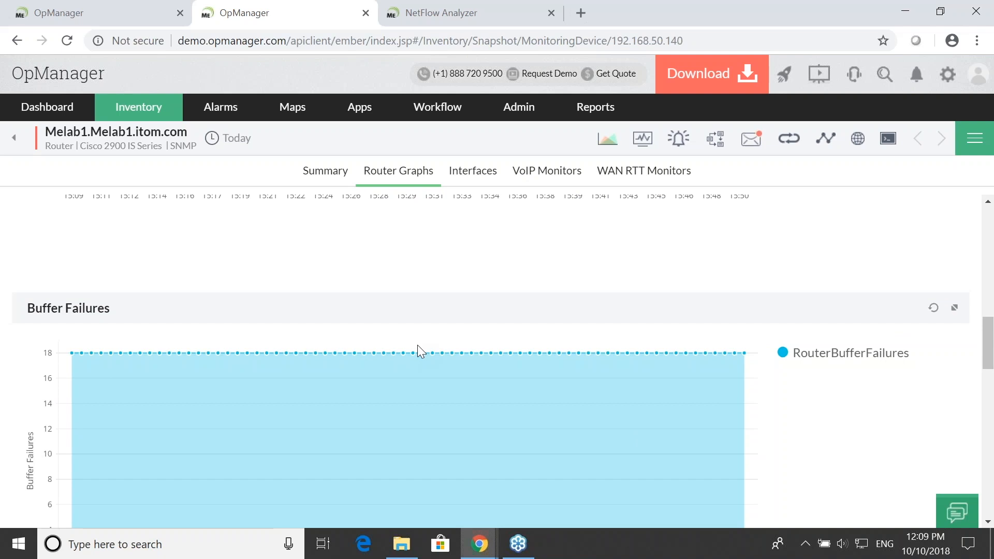
pyautogui.scroll(-4, 417, 345)
pyautogui.scroll(4, 409, 346)
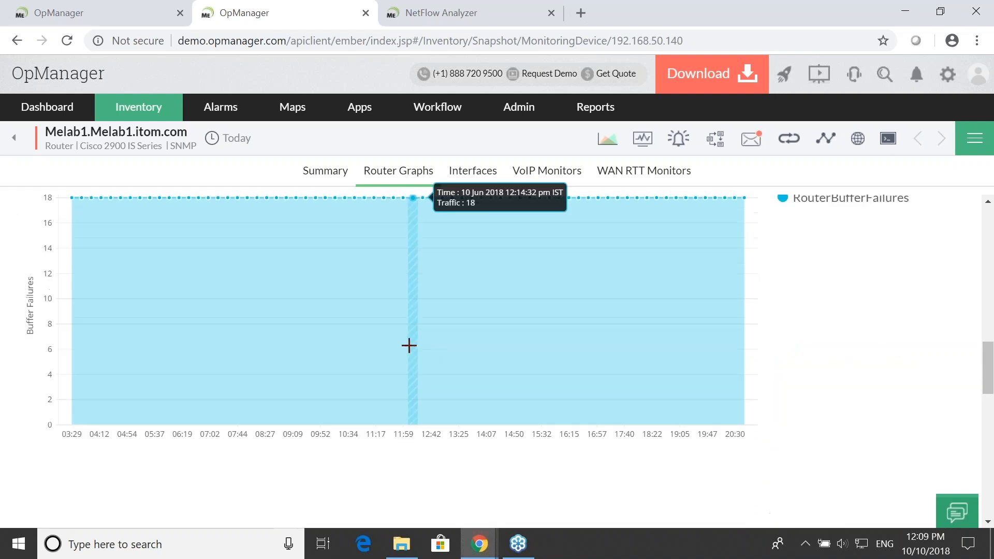
pyautogui.scroll(-10, 409, 345)
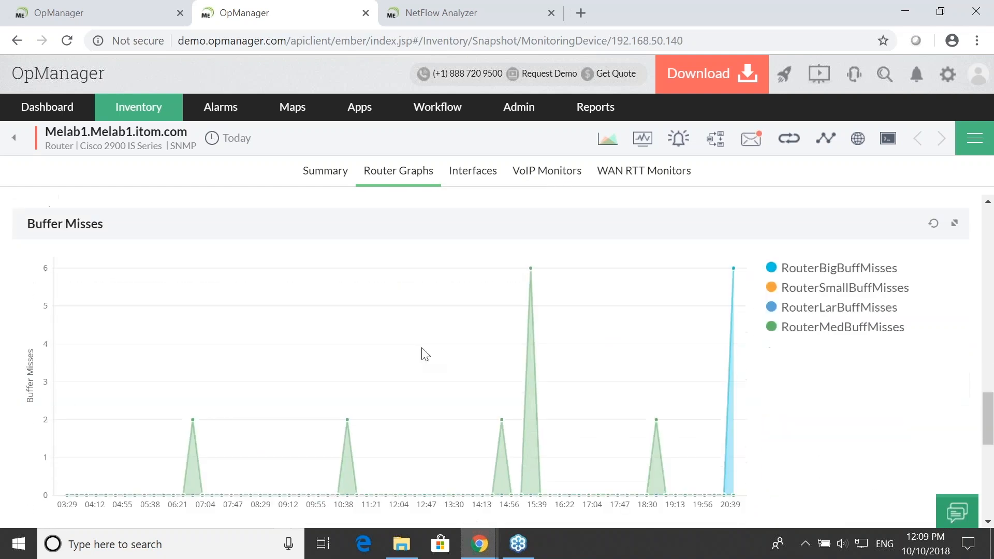
pyautogui.scroll(-4, 422, 350)
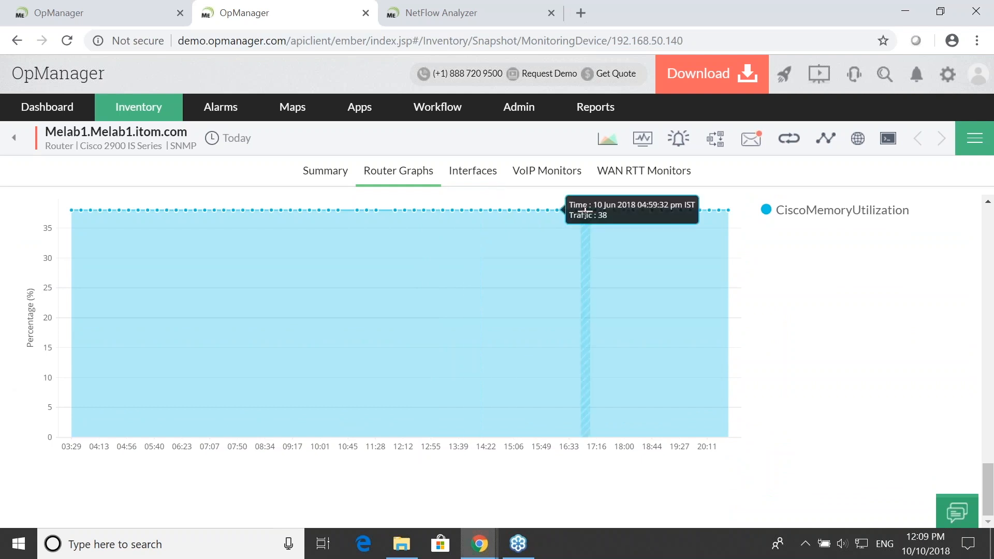
pyautogui.scroll(8, 573, 210)
# - Switch to the network monitoring presentation, reveal the Monitoring Switch performance points, and return to OpManager
pyautogui.hotkey('alt', 'Tab')
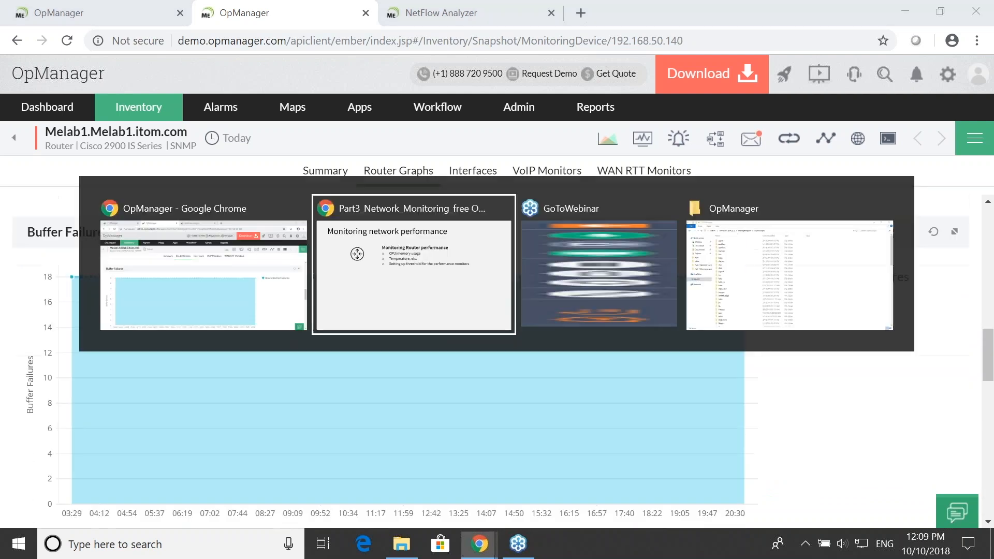
pyautogui.press('Right')
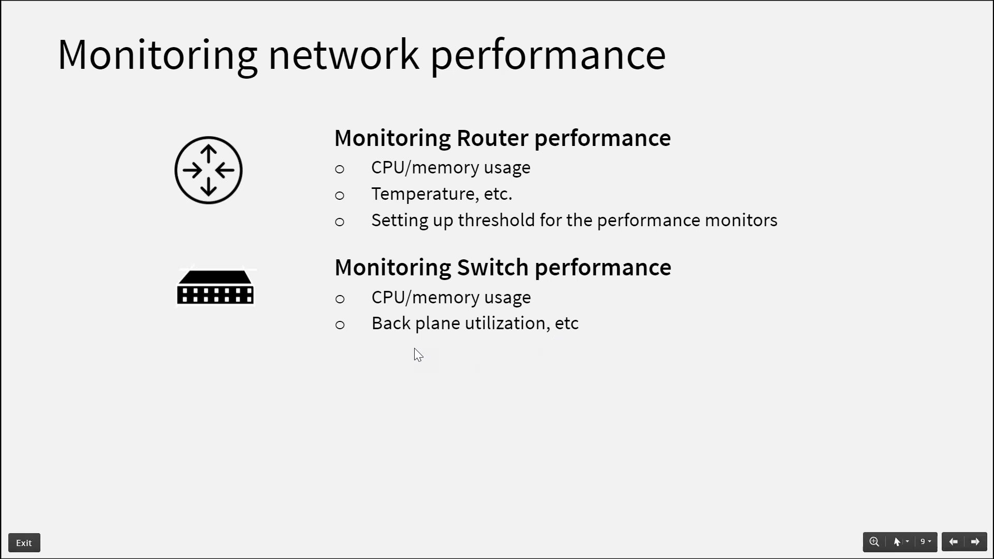
pyautogui.hotkey('alt', 'Tab')
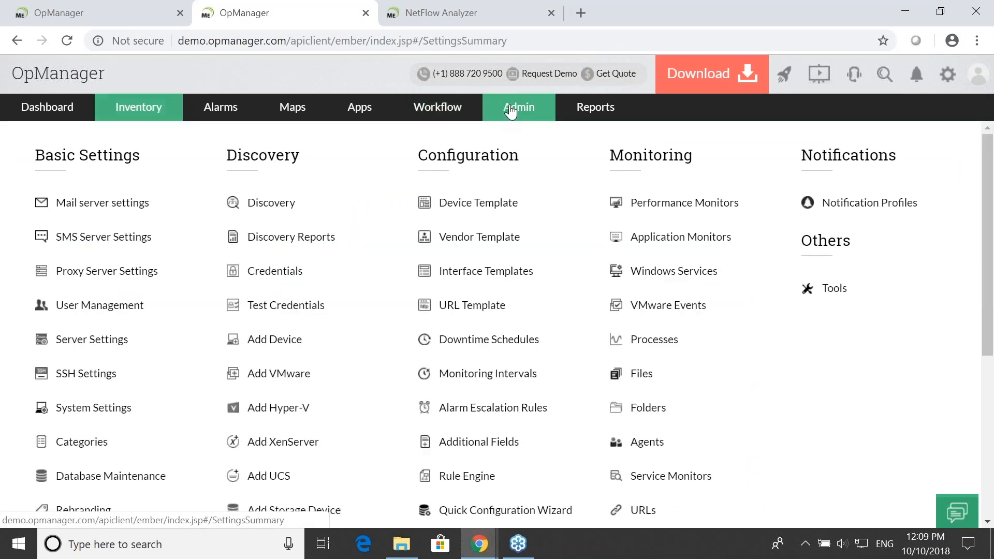
# - Open the device templates from the admin settings and search them for cisco
pyautogui.click(472, 203)
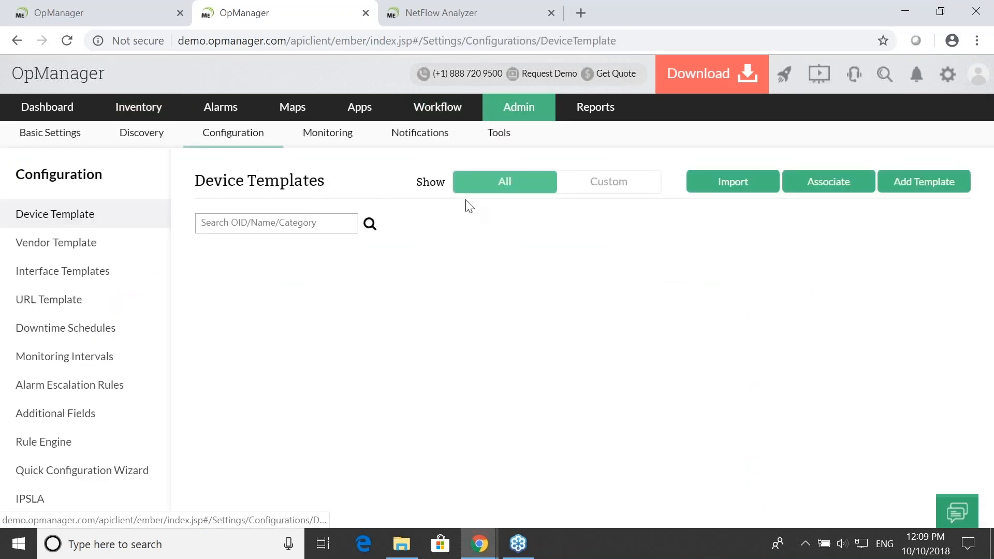
pyautogui.click(286, 226)
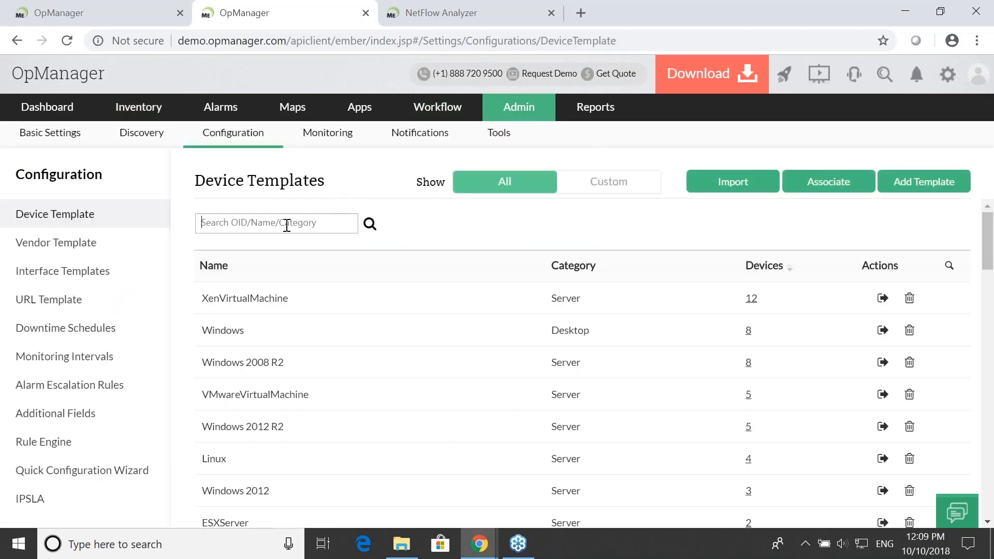
pyautogui.write('swot')
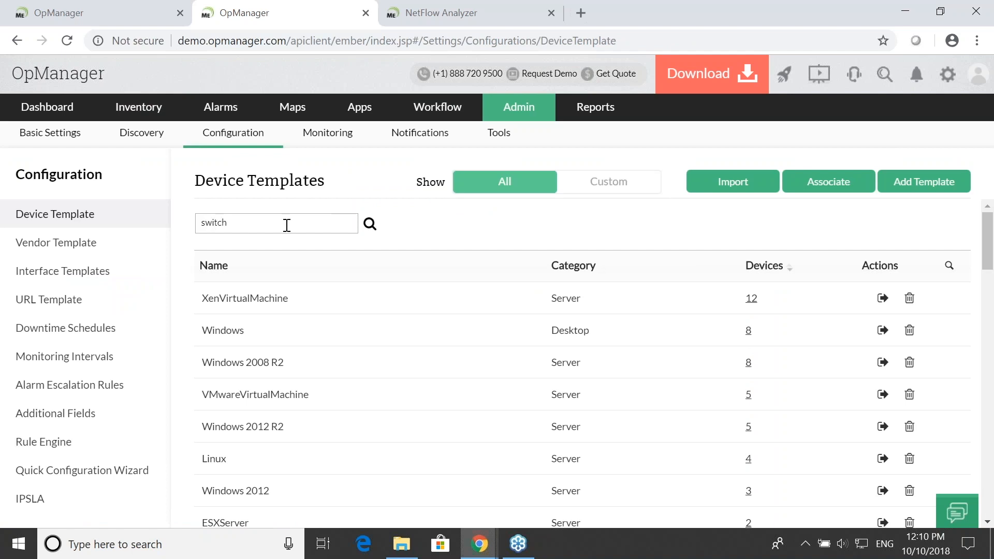
pyautogui.hotkey('ctrl', 'a')
pyautogui.write('c')
pyautogui.write('os')
pyautogui.press('BackSpace')
pyautogui.press('BackSpace')
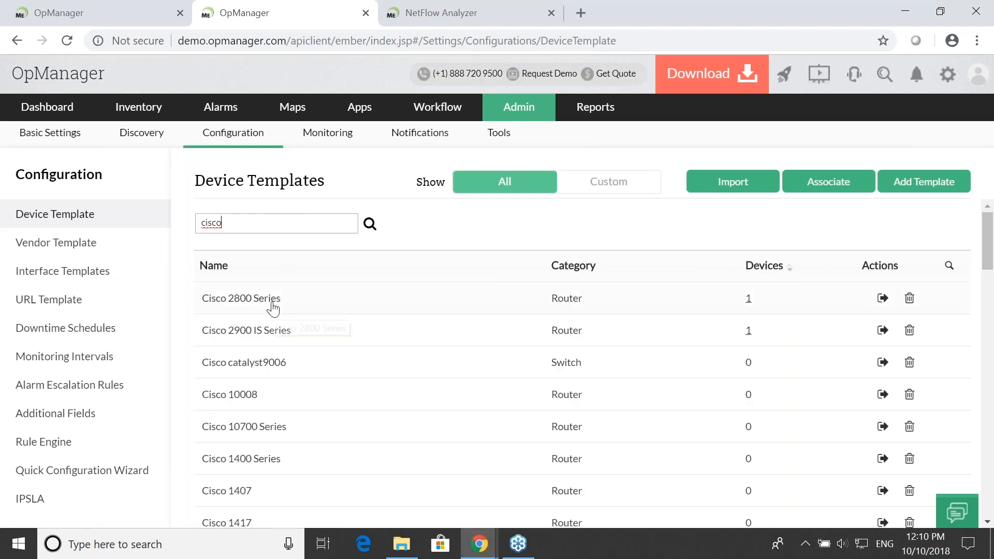
# - Open the Cisco 1420 EtherSwitch template and review its category, monitoring interval, device identifier and monitors
pyautogui.scroll(-5, 462, 414)
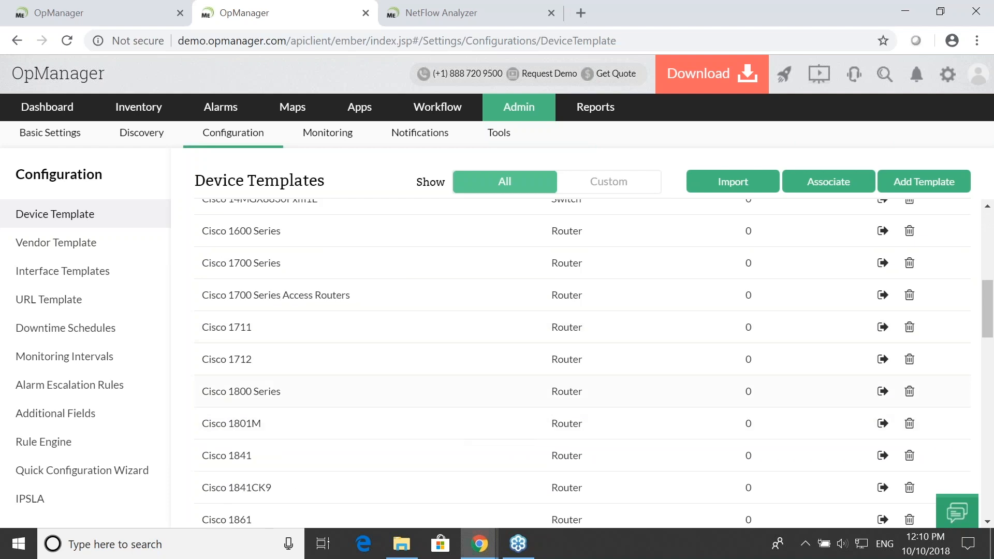
pyautogui.scroll(3, 423, 409)
pyautogui.click(285, 322)
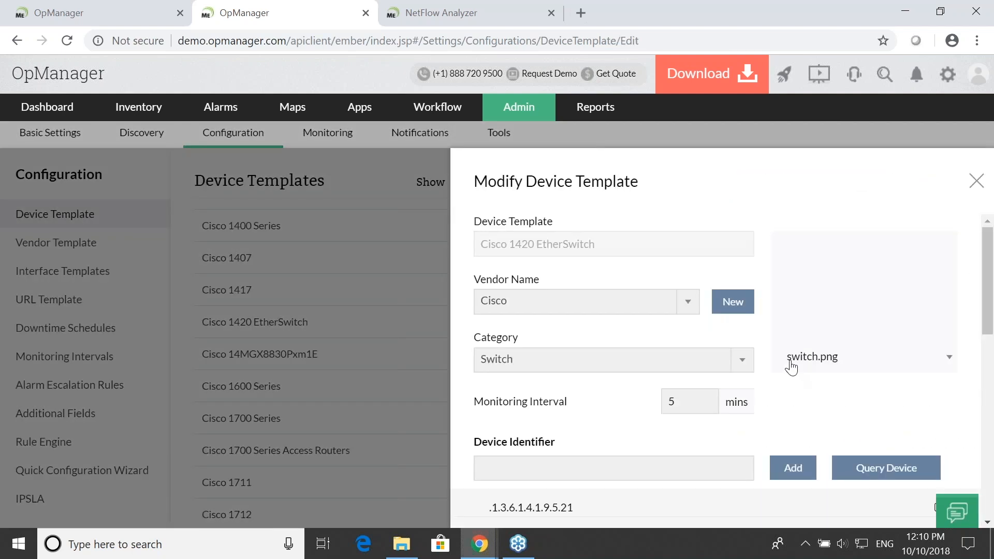
pyautogui.scroll(-6, 793, 368)
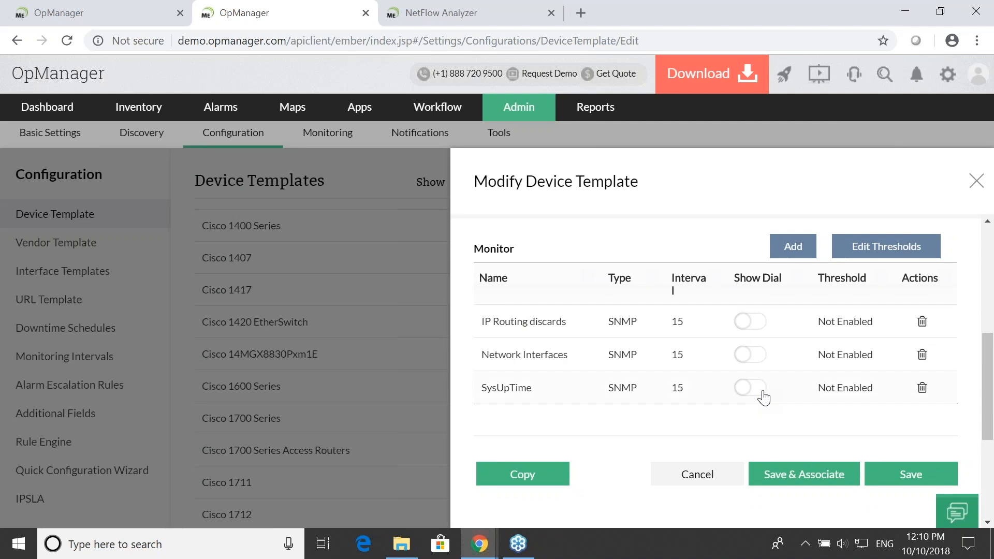
pyautogui.scroll(-3, 677, 344)
pyautogui.scroll(5, 677, 348)
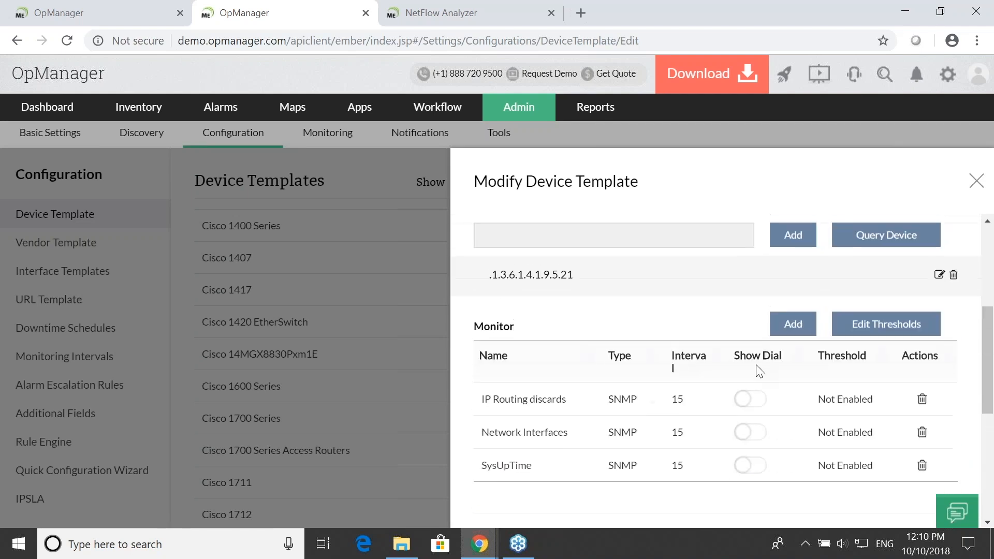
# - Browse the RMON and vendor monitors available to add to the switch template, and close the list without adding any
pyautogui.click(795, 324)
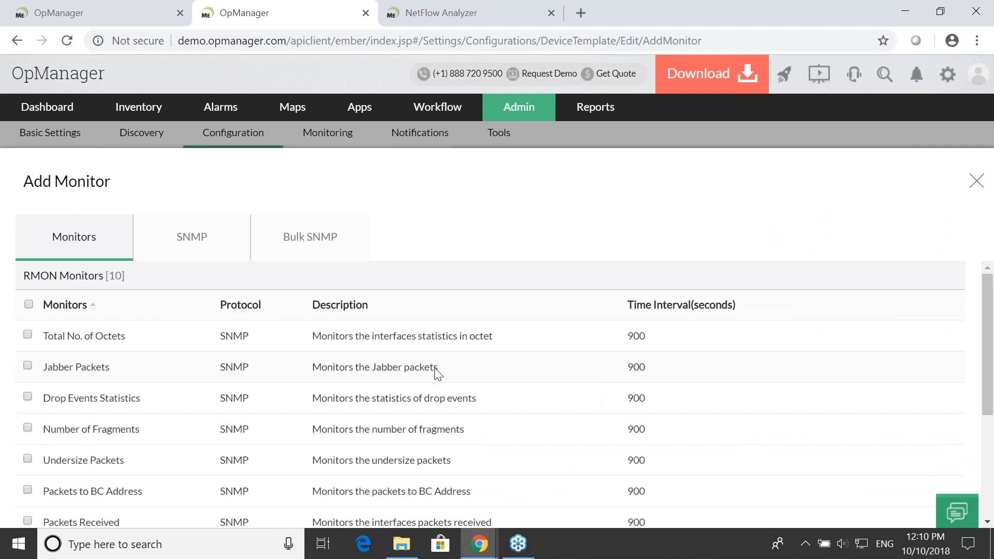
pyautogui.scroll(-3, 486, 371)
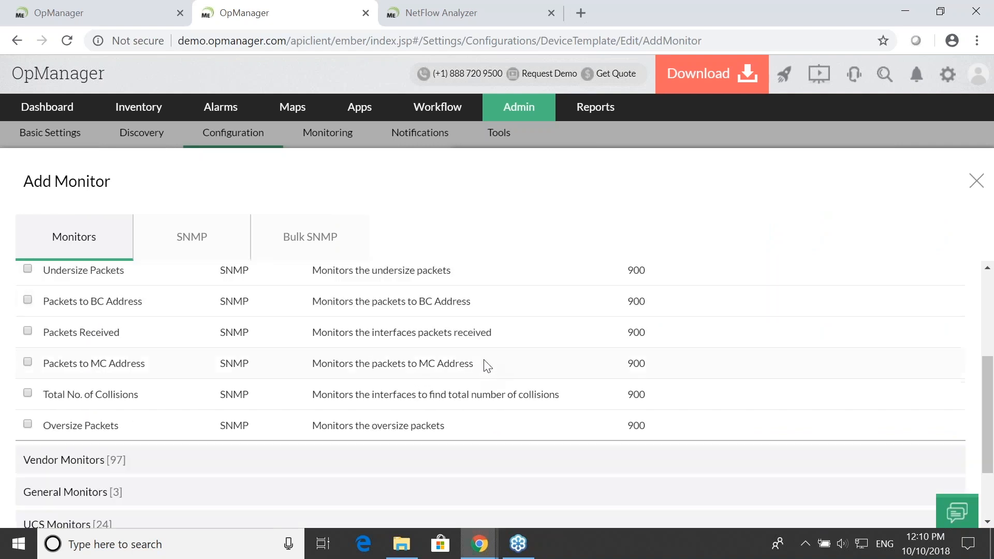
pyautogui.scroll(-2, 477, 329)
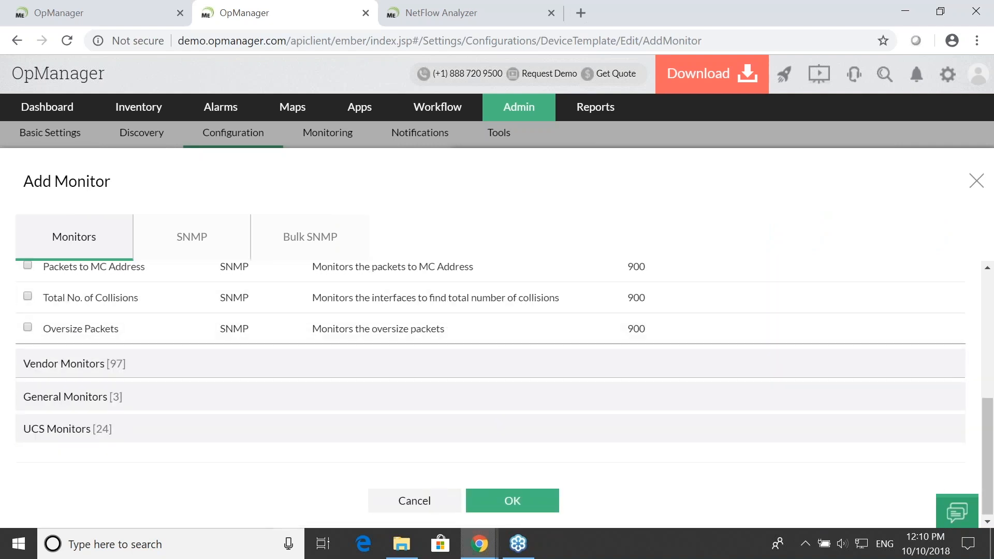
pyautogui.click(144, 362)
pyautogui.scroll(-9, 143, 367)
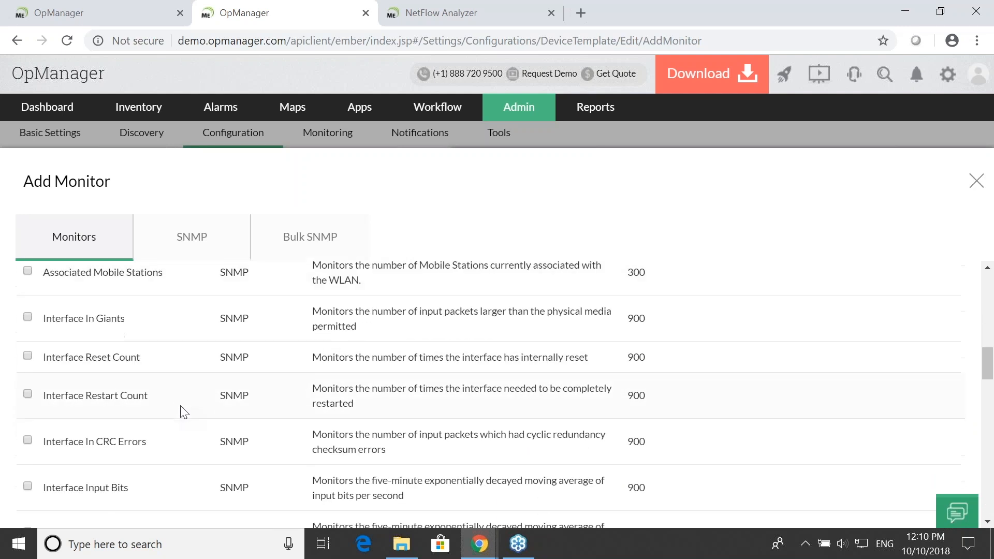
pyautogui.scroll(10, 192, 409)
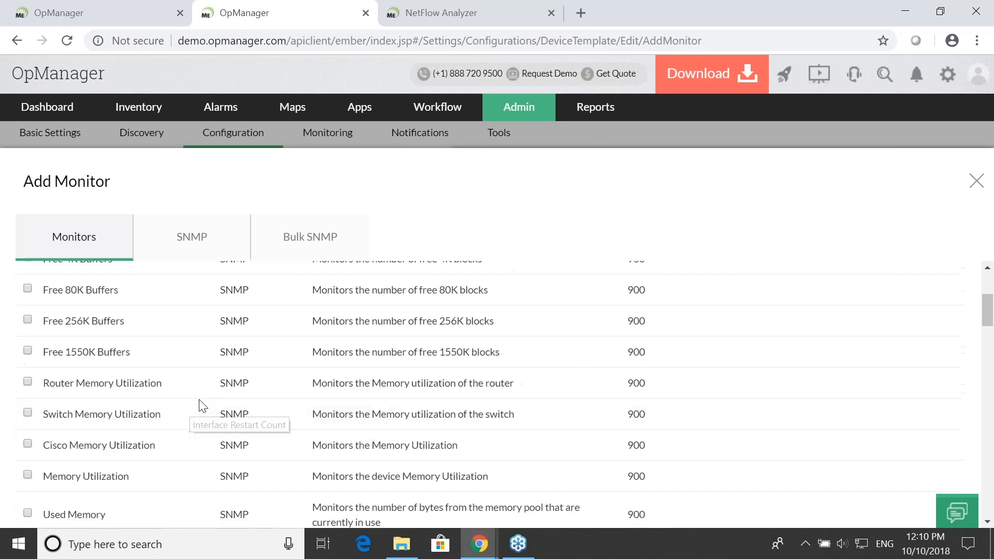
pyautogui.click(974, 183)
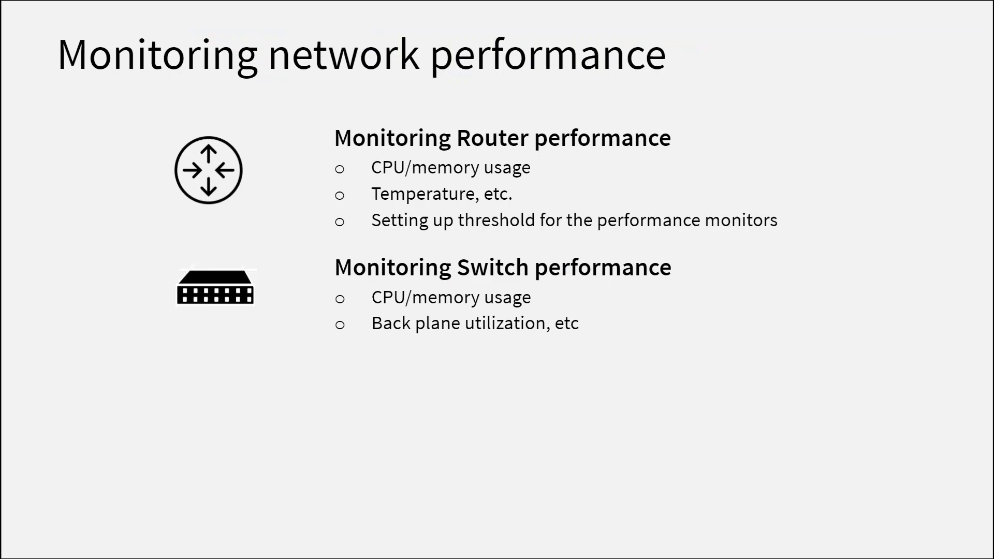
# - Reveal the firewall and printer performance points in the presentation and return to OpManager
pyautogui.press('Right')
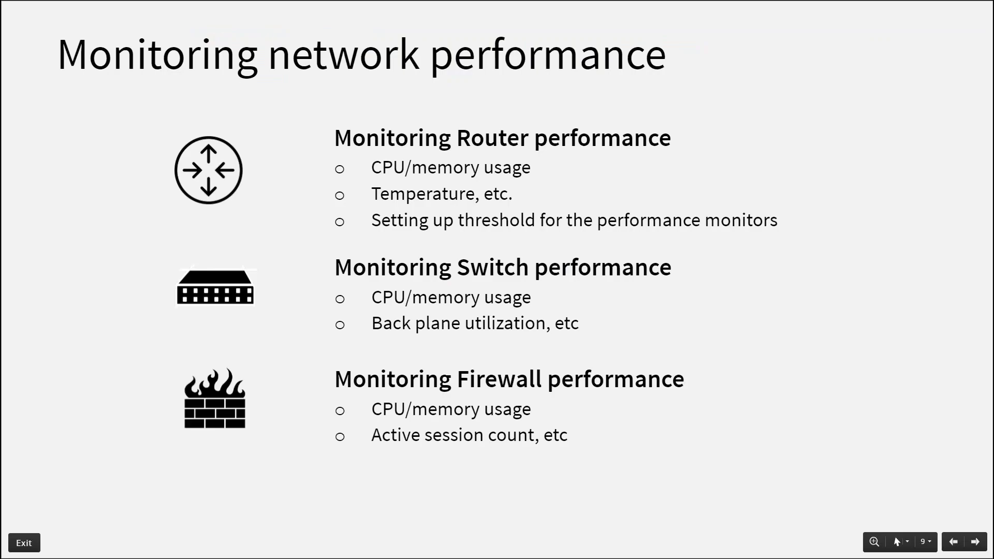
pyautogui.press('Right')
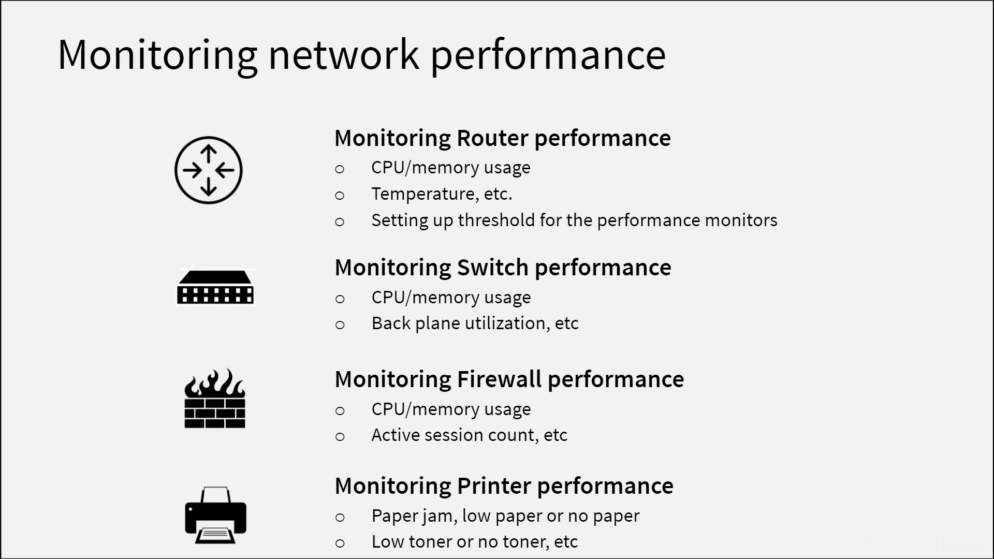
pyautogui.hotkey('alt', 'Tab')
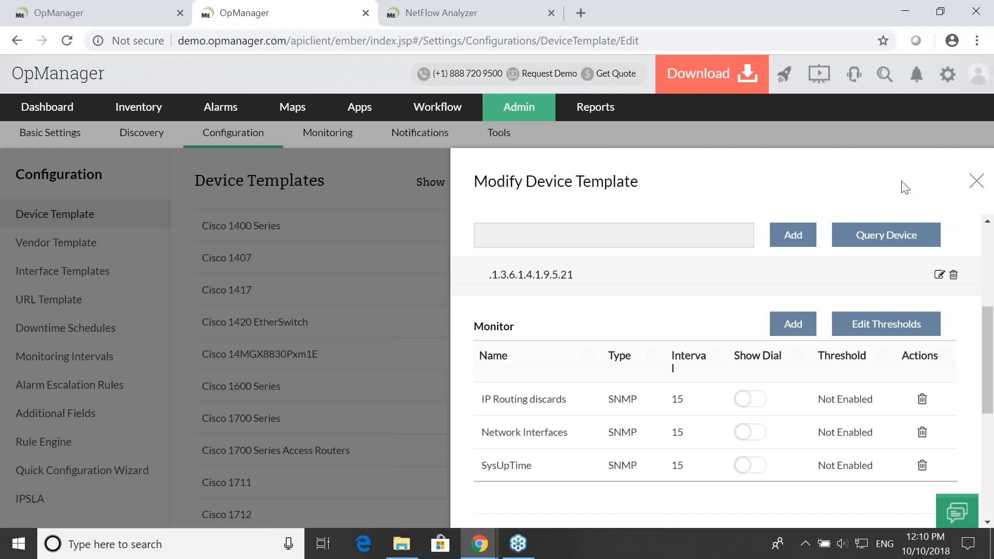
# - Close the switch template without saving, reopen the device templates and search them for printer
pyautogui.click(975, 182)
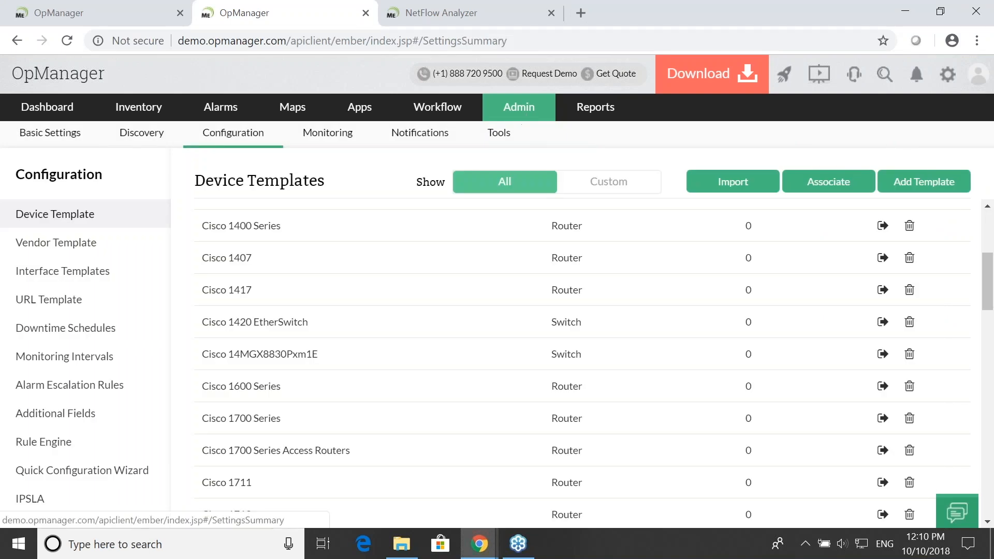
pyautogui.click(526, 106)
pyautogui.click(476, 203)
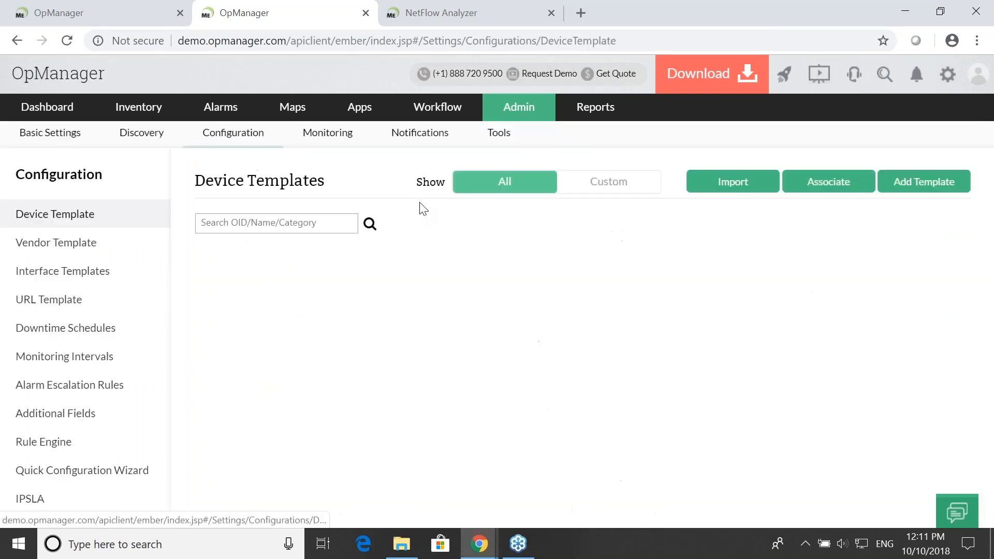
pyautogui.click(272, 222)
pyautogui.write('printer')
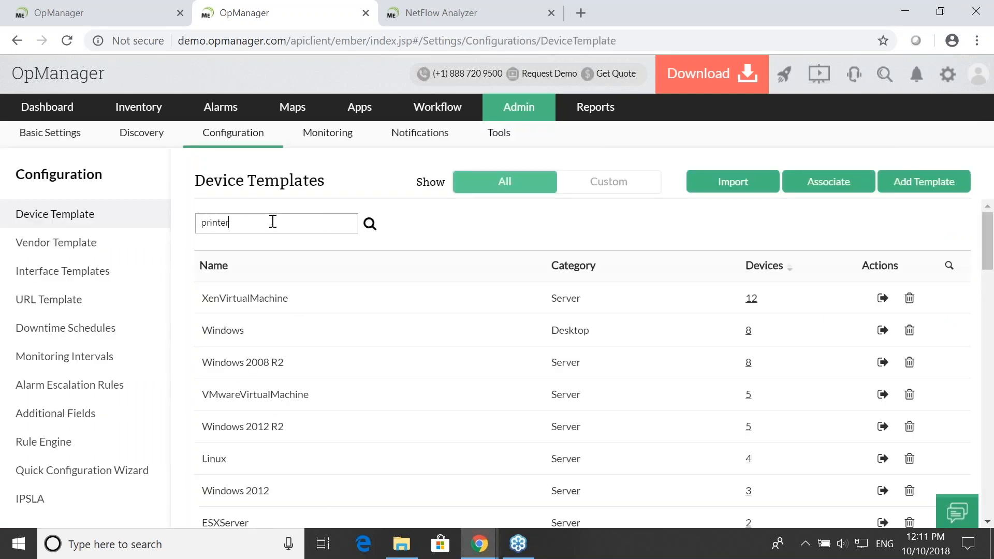
pyautogui.press('Return')
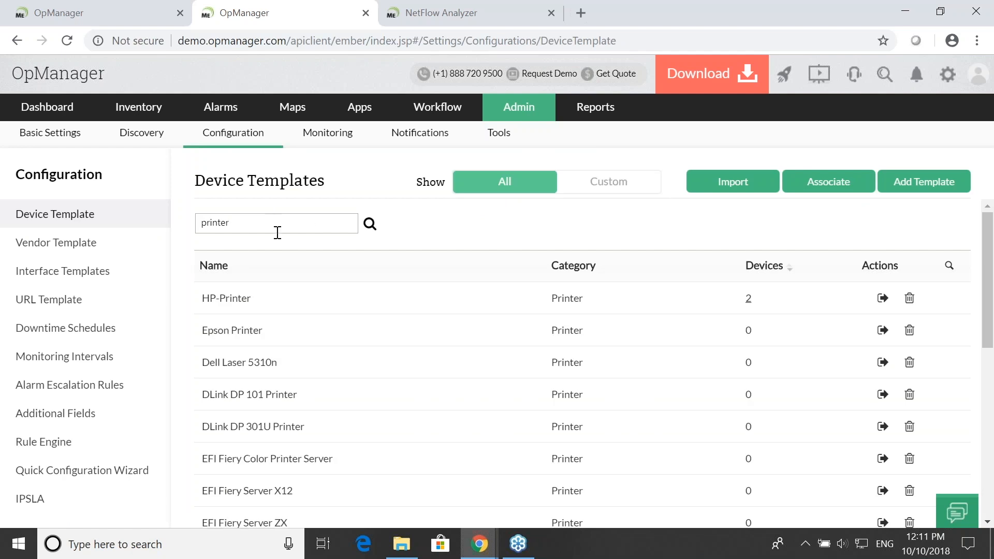
# - Look through the printer templates and open the Epson Printer template
pyautogui.scroll(-7, 393, 347)
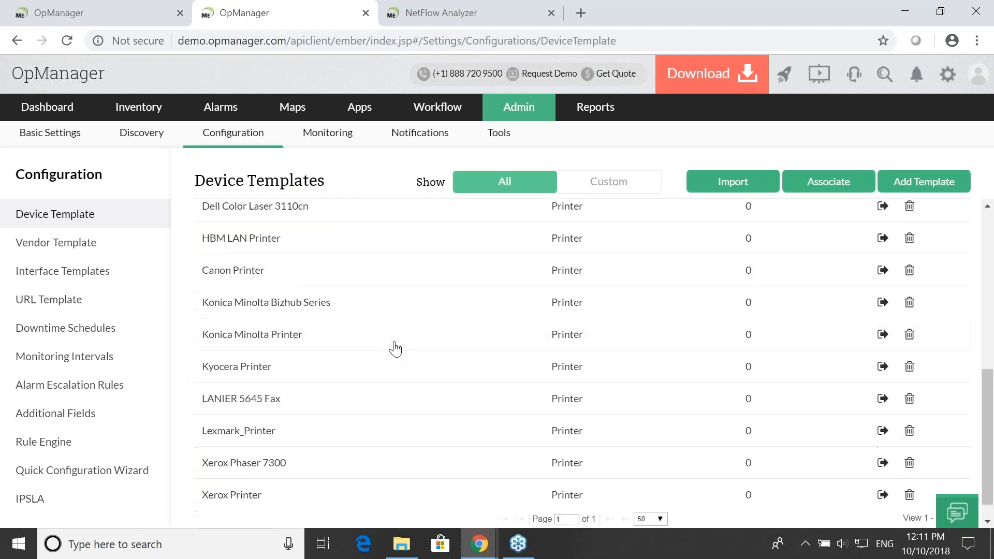
pyautogui.scroll(7, 400, 348)
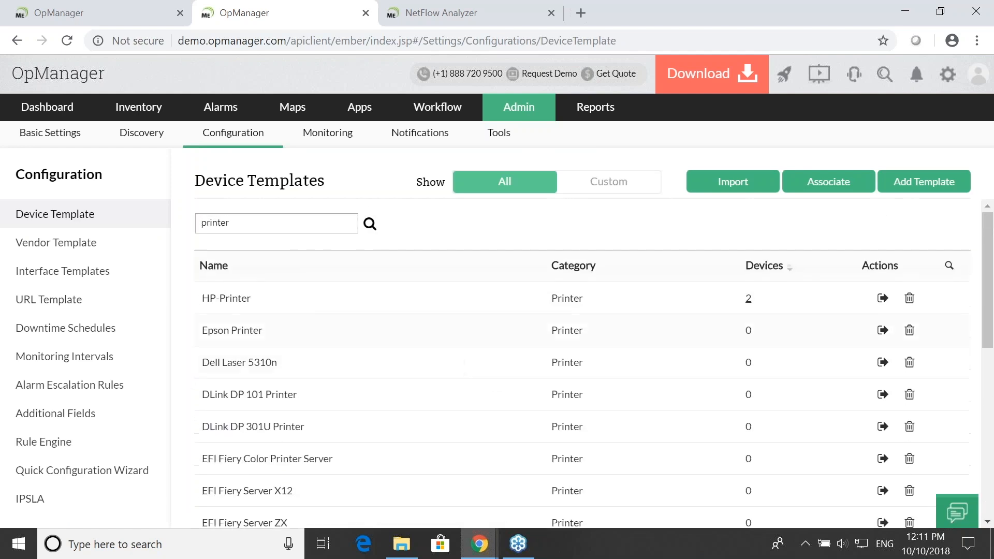
pyautogui.click(241, 333)
# - Review the Epson template's monitors, monitoring interval and device identifier, and close it without saving
pyautogui.scroll(-3, 769, 337)
pyautogui.scroll(-3, 765, 334)
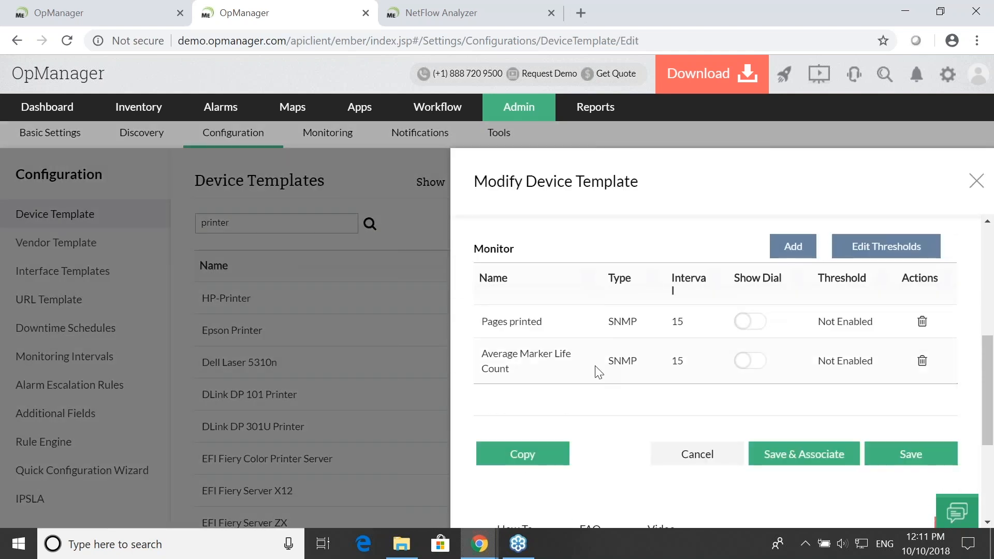
pyautogui.scroll(2, 568, 341)
pyautogui.scroll(-2, 565, 352)
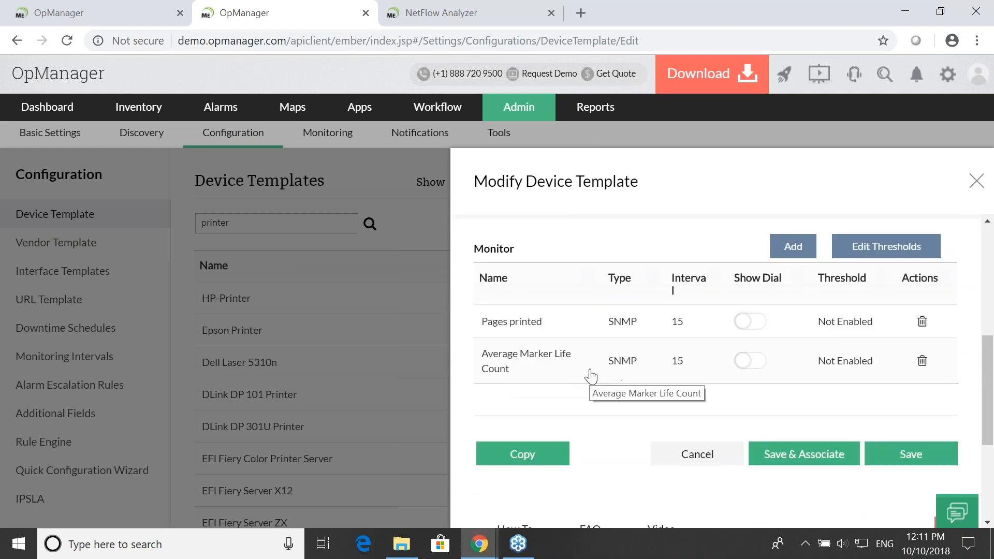
pyautogui.scroll(4, 590, 401)
pyautogui.scroll(1, 601, 402)
pyautogui.scroll(-1, 580, 342)
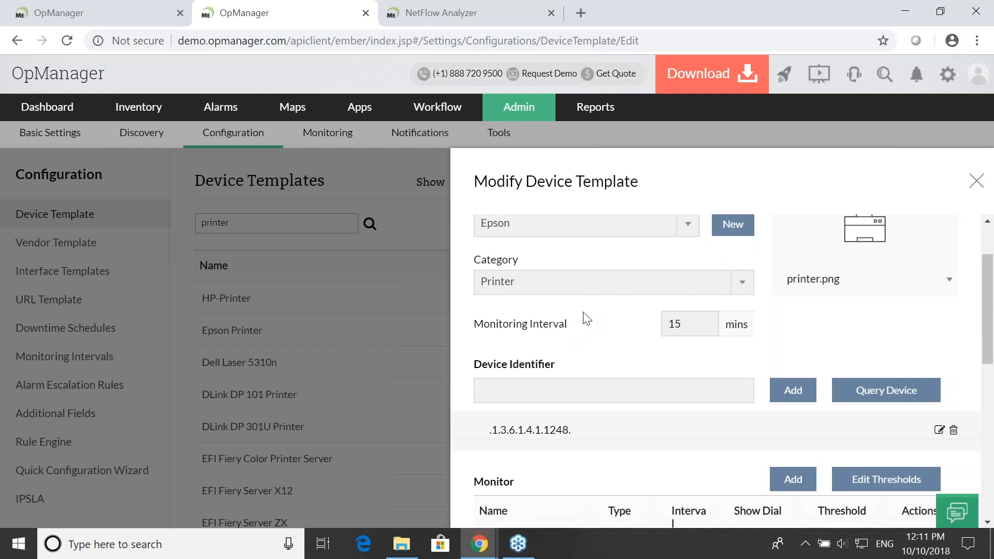
pyautogui.click(976, 181)
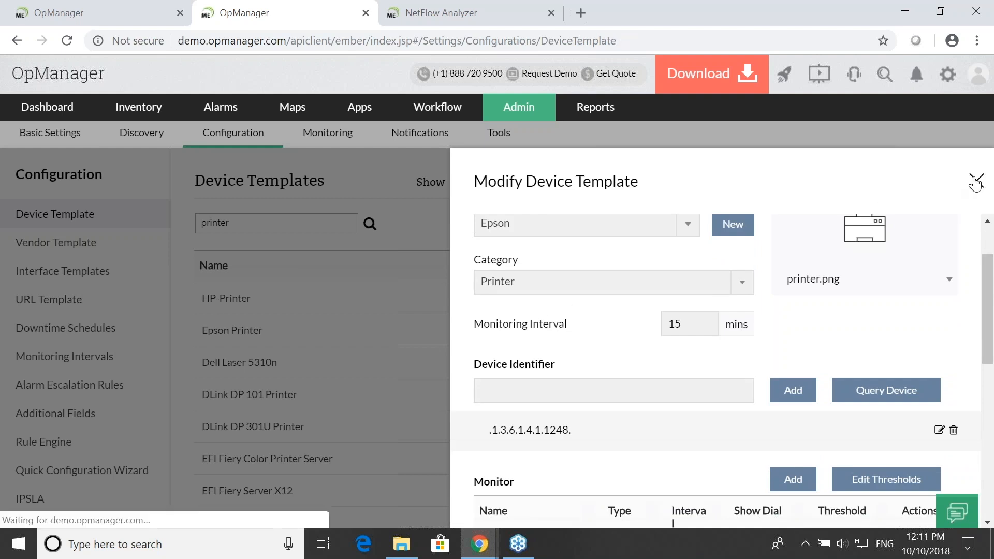
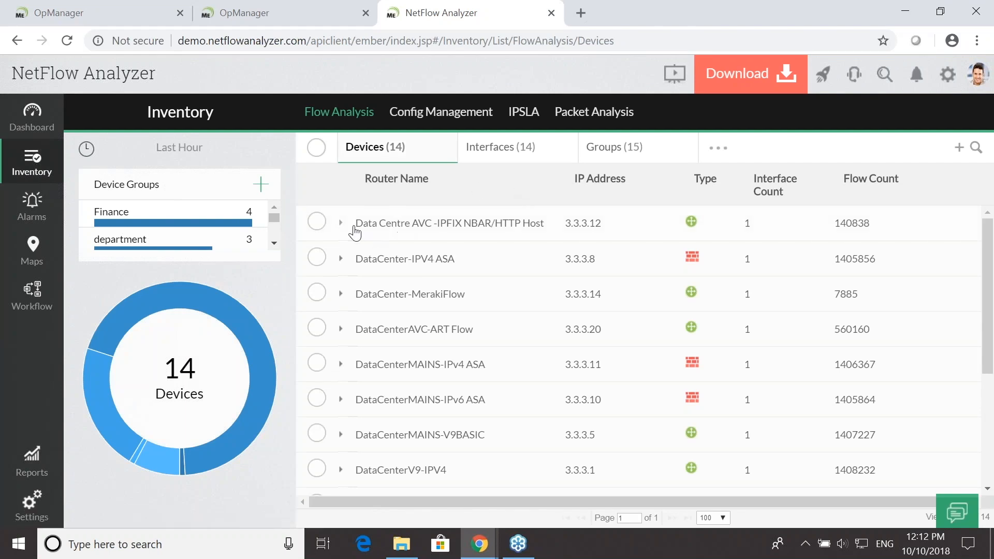
# - Expand the Data Centre AVC -IPFIX NBAR/HTTP Host device, open its GigabitEthernet interface and review the overview
pyautogui.click(340, 223)
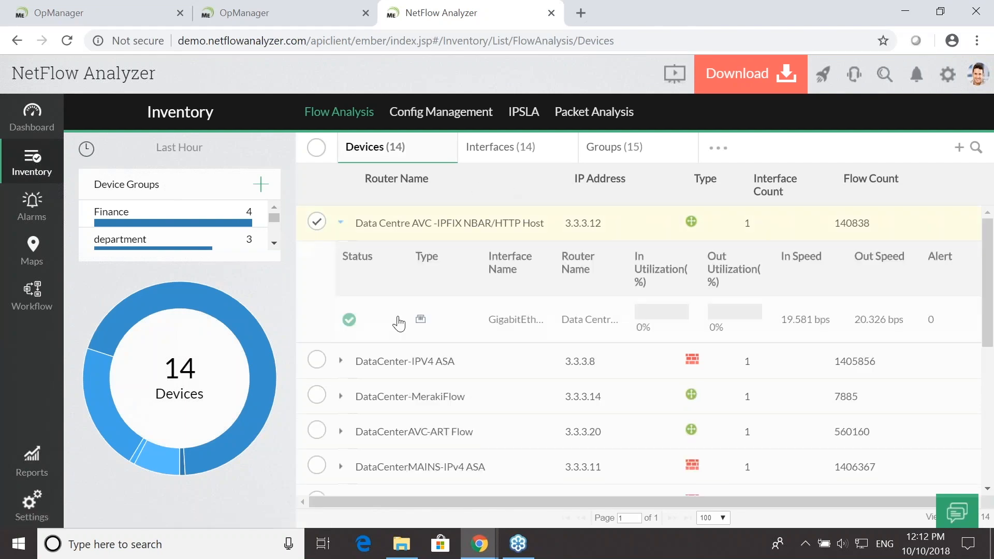
pyautogui.click(493, 321)
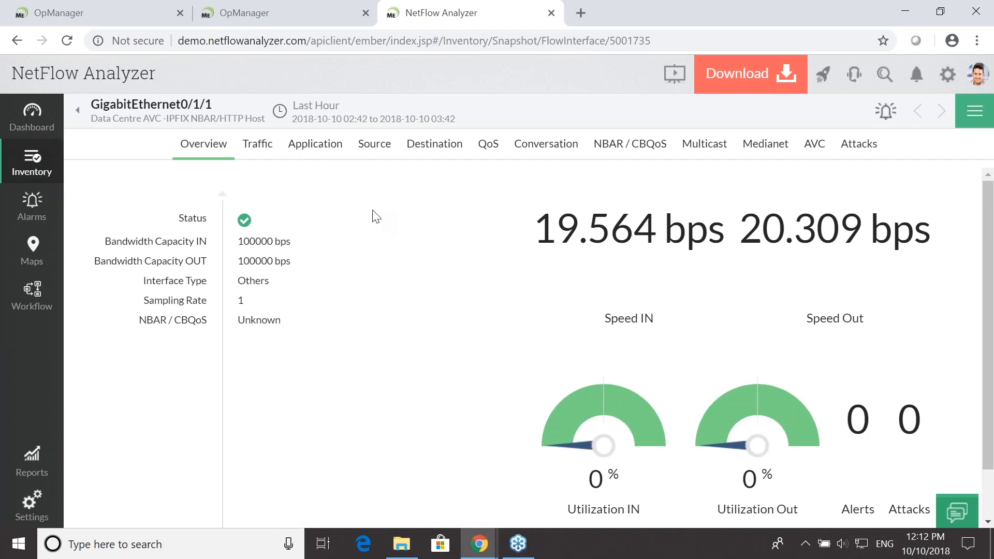
pyautogui.scroll(-2, 327, 217)
pyautogui.scroll(2, 335, 244)
# - Review the interface's traffic graph and statistics, and zoom the graph in to about 03:31 to 03:34
pyautogui.click(251, 145)
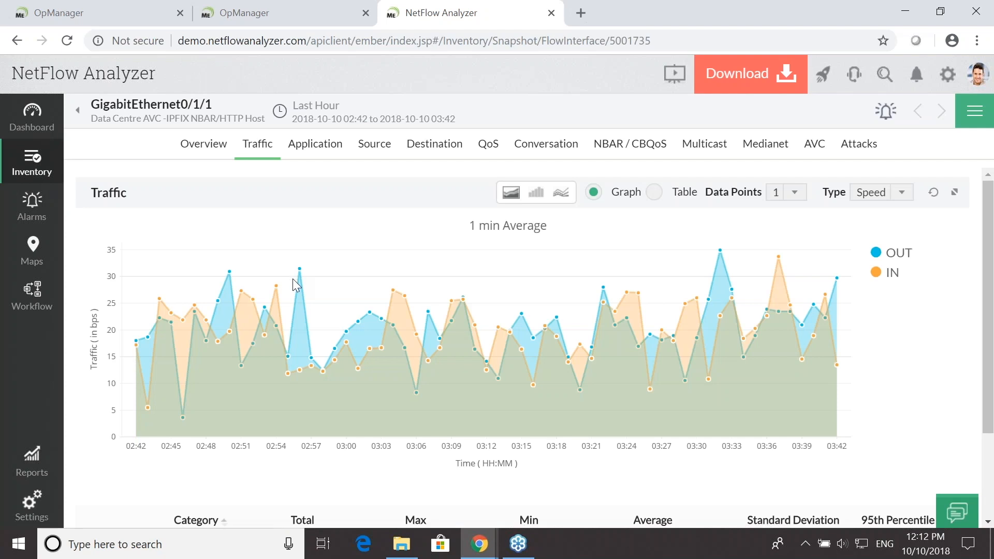
pyautogui.scroll(-2, 296, 282)
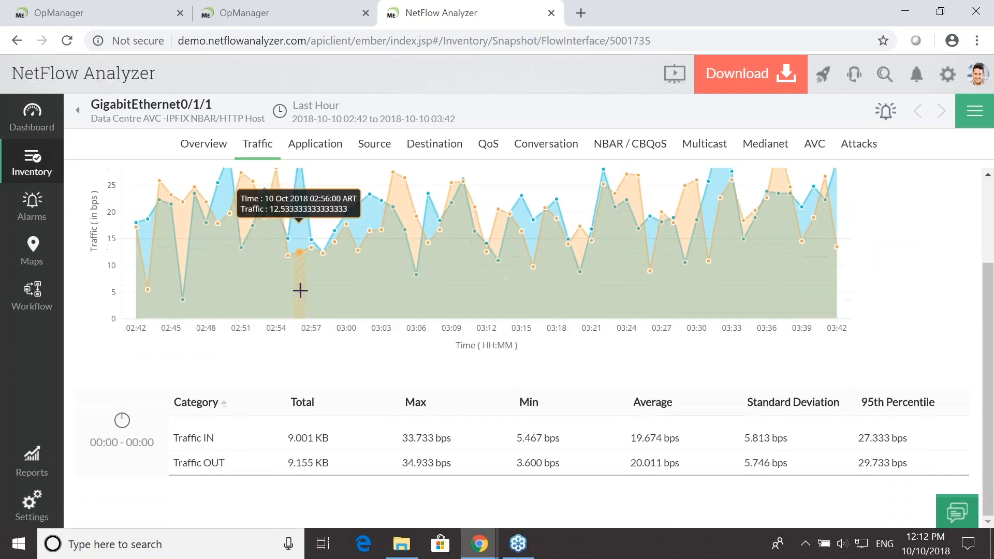
pyautogui.scroll(2, 300, 293)
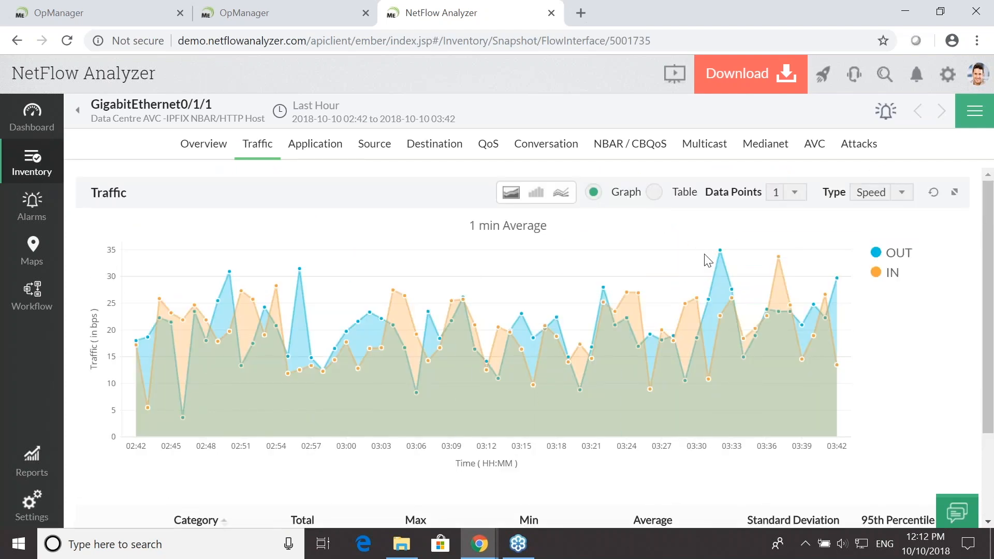
pyautogui.moveTo(704, 290); pyautogui.dragTo(744, 400)
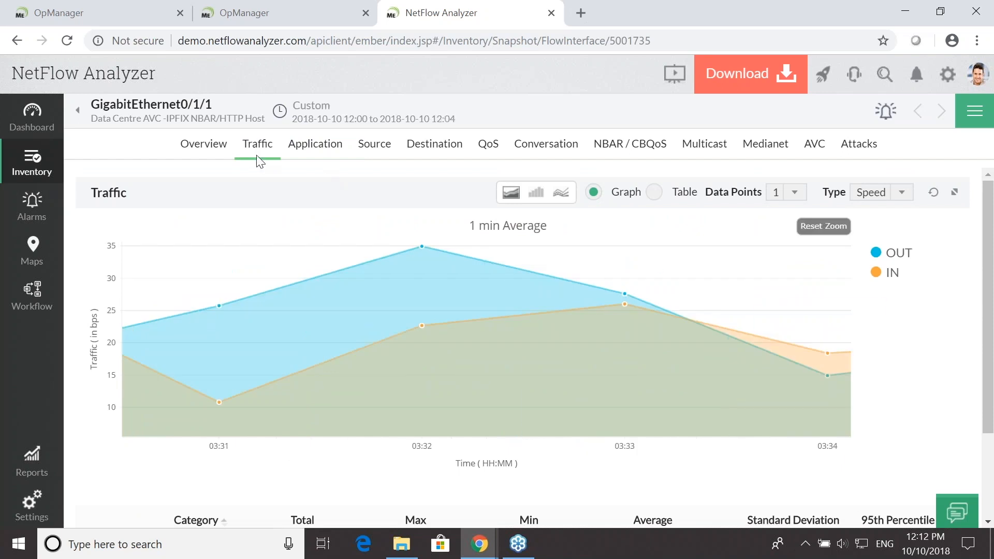
# - Look through the interface's application, source, destination and conversation data
pyautogui.click(317, 147)
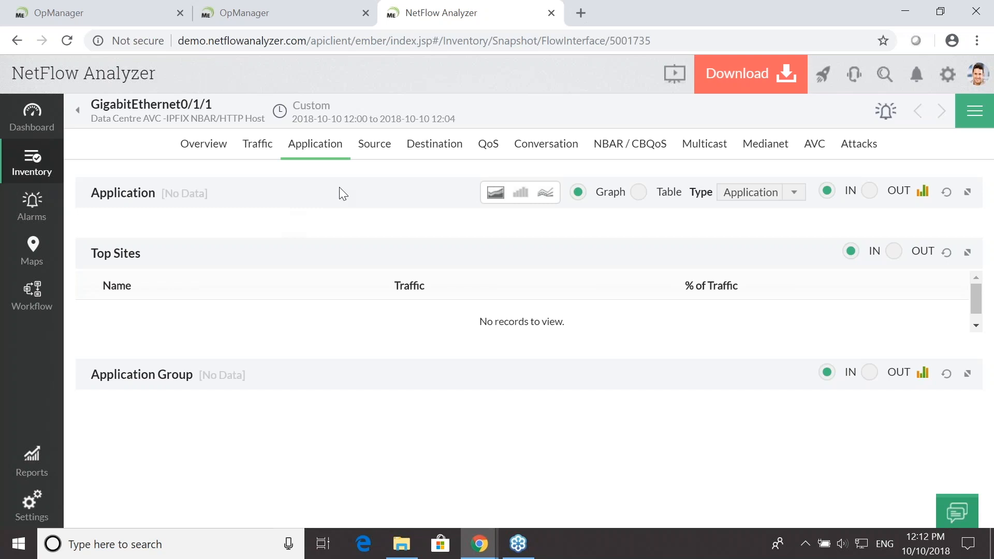
pyautogui.click(366, 156)
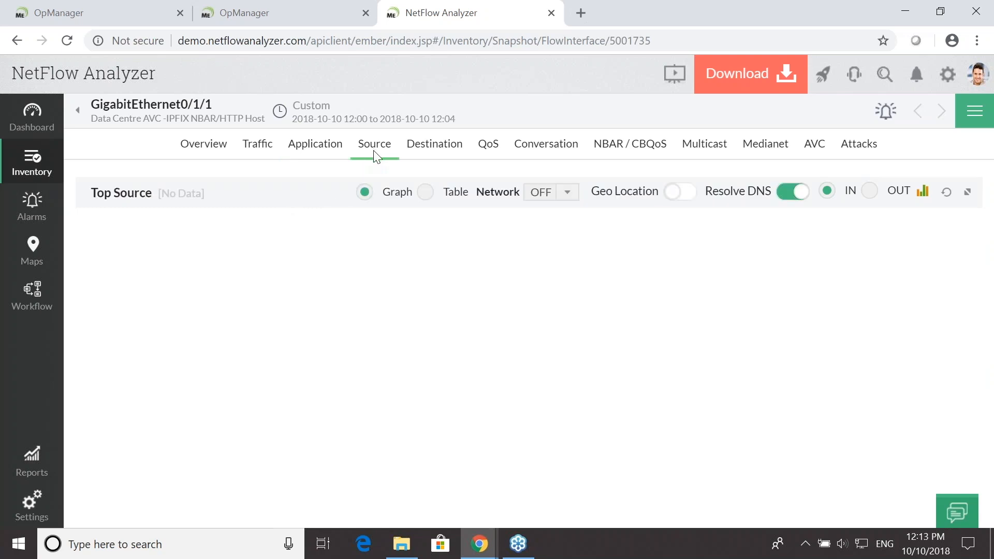
pyautogui.click(428, 154)
pyautogui.click(536, 152)
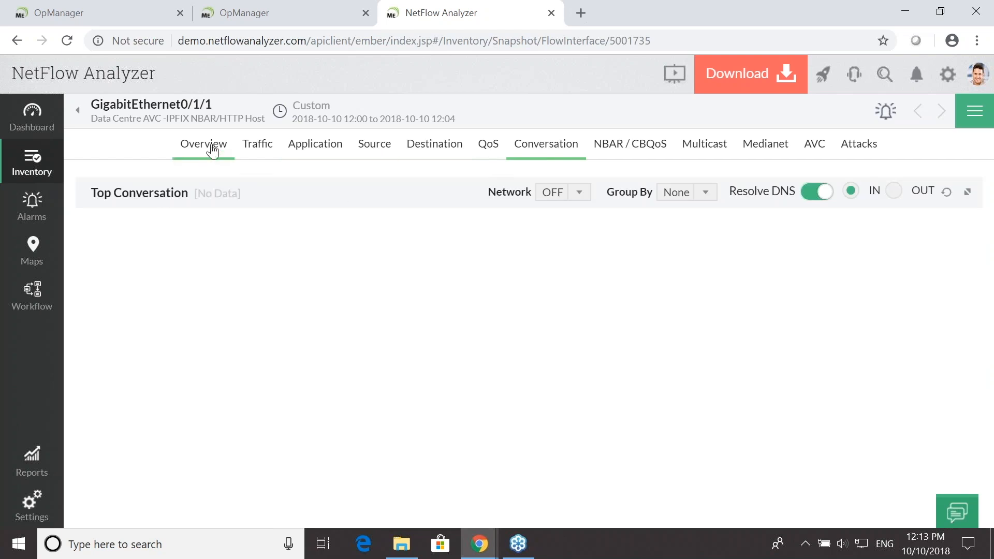
# - Return to the device inventory and open the Gi0/2 (Temp) interface of DataCenter-IPV4 ASA
pyautogui.click(79, 110)
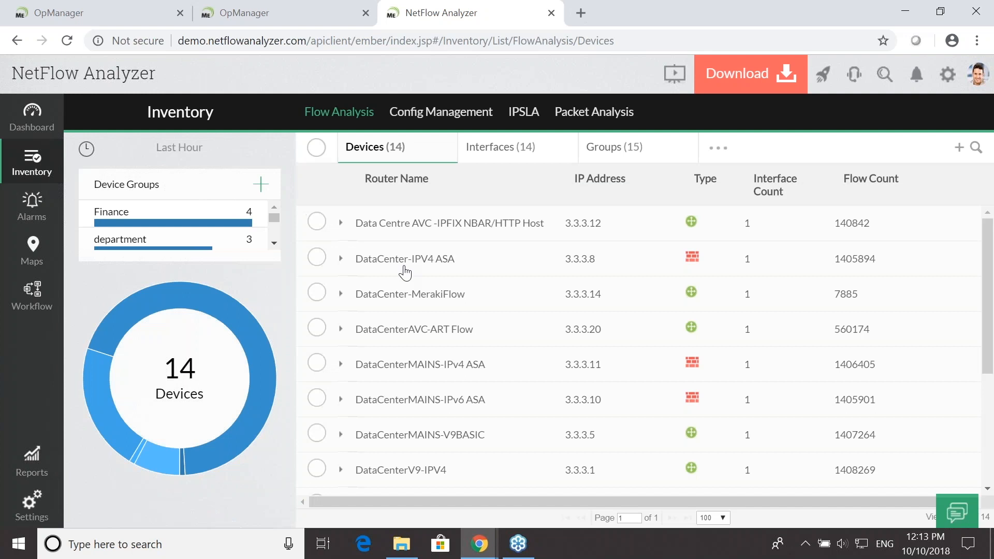
pyautogui.click(353, 261)
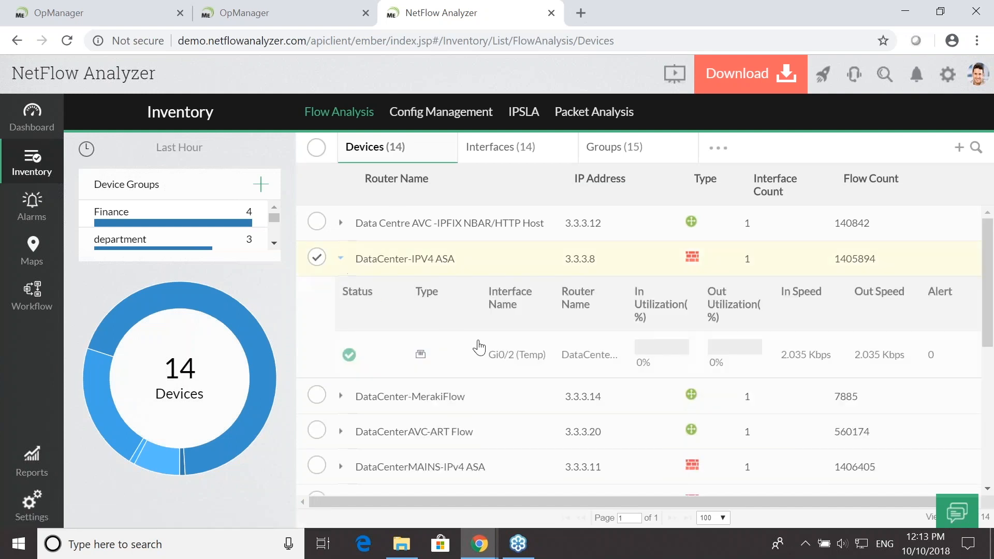
pyautogui.click(498, 355)
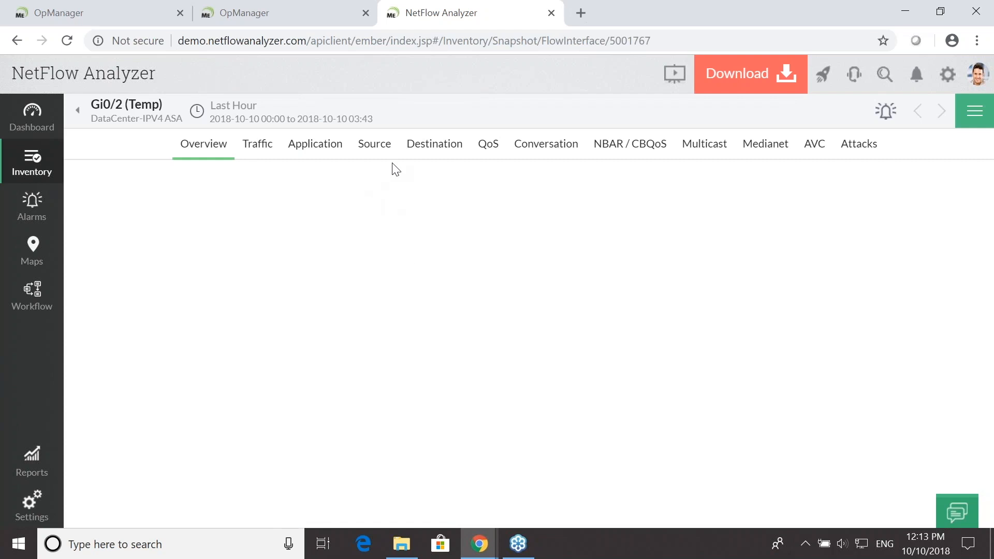
# - Review the application, source, destination and conversation data of the Gi0/2 (Temp) interface
pyautogui.click(315, 147)
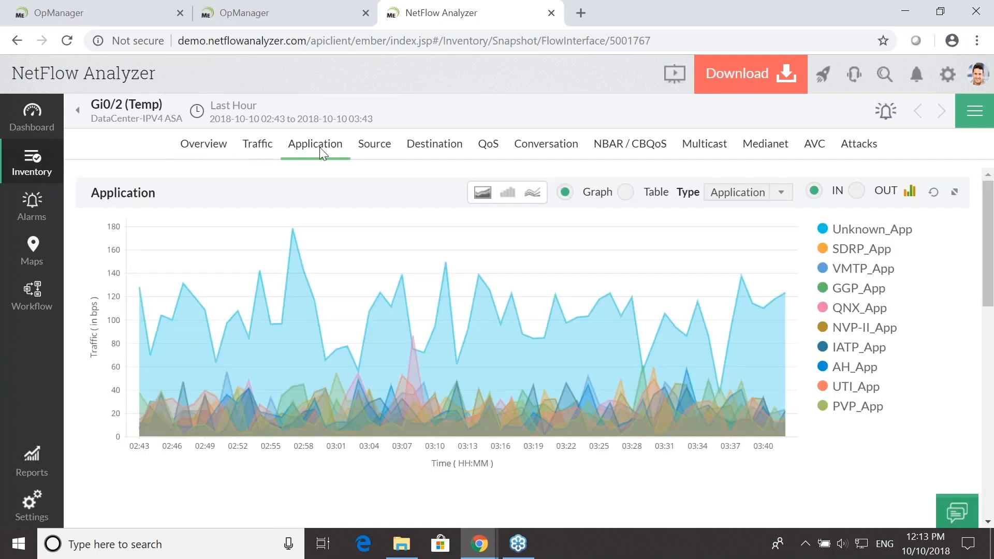
pyautogui.click(371, 153)
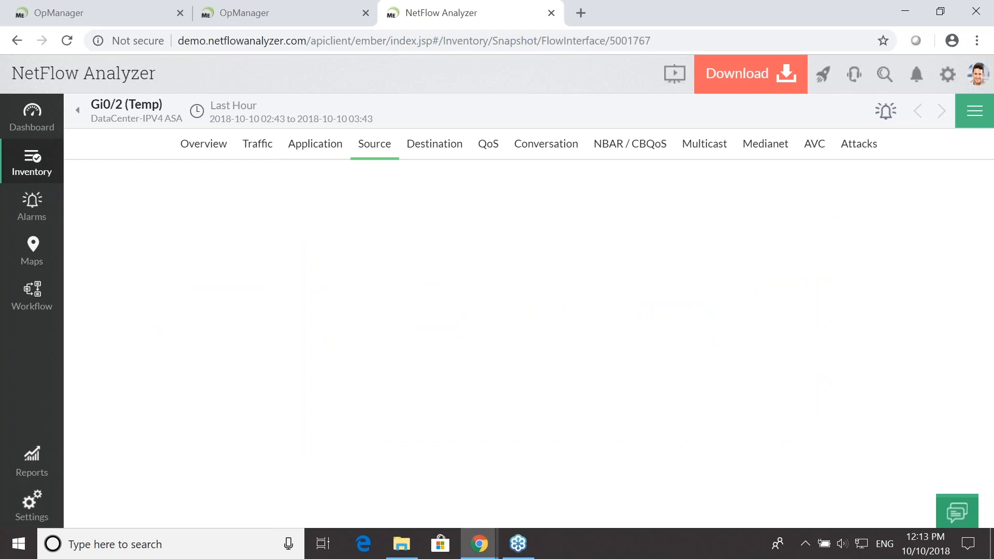
pyautogui.click(414, 147)
pyautogui.click(551, 154)
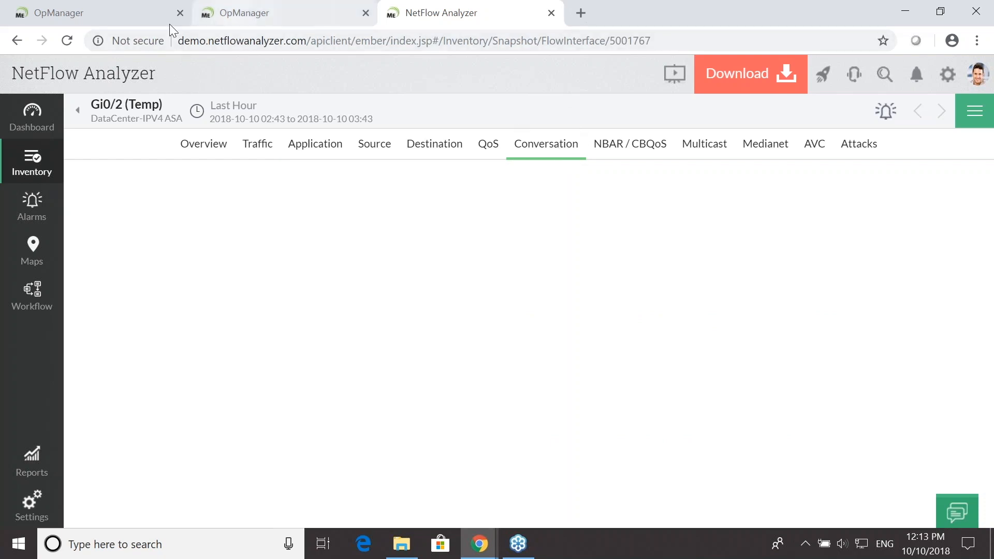
# - Switch to the local OpManager installation and list all monitored interfaces in the inventory
pyautogui.click(105, 13)
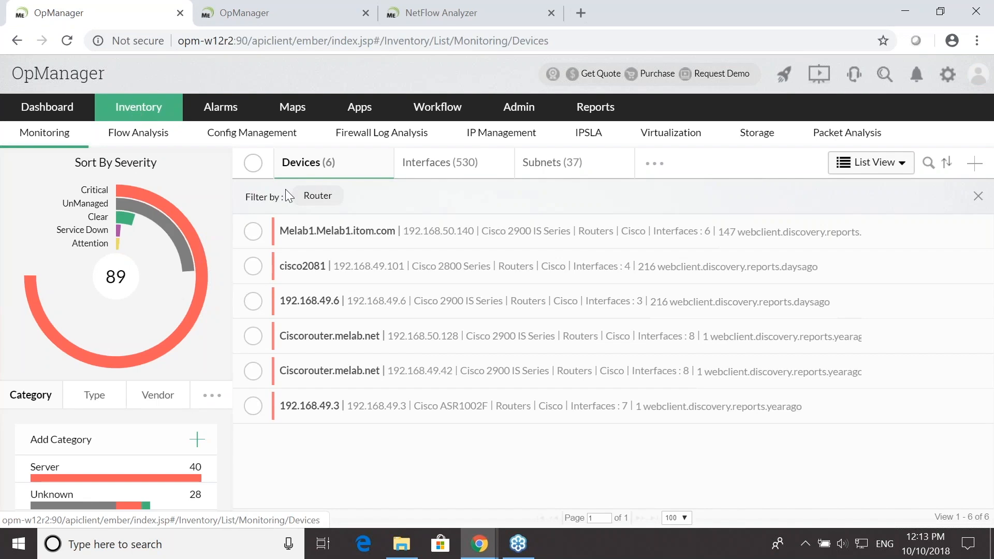
pyautogui.moveTo(340, 174)
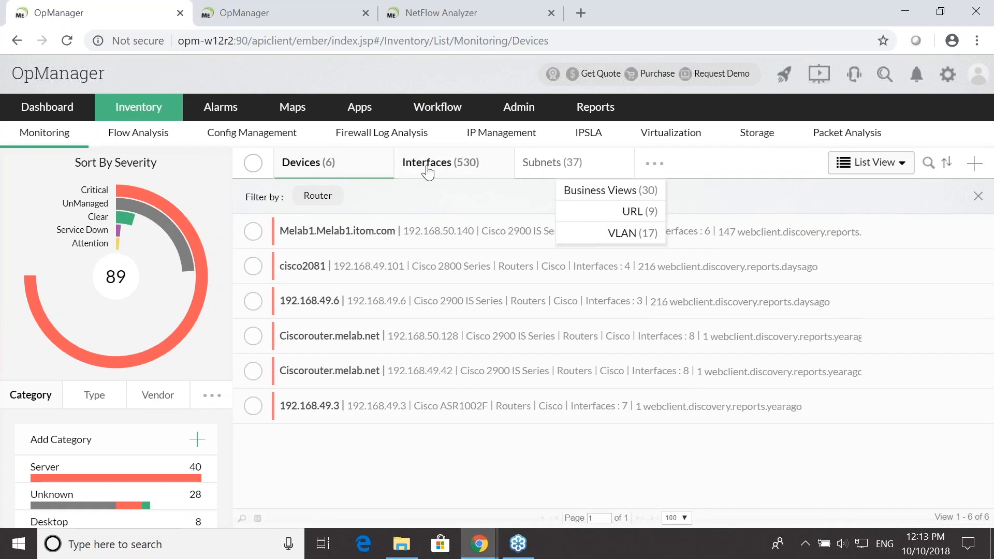
pyautogui.click(463, 164)
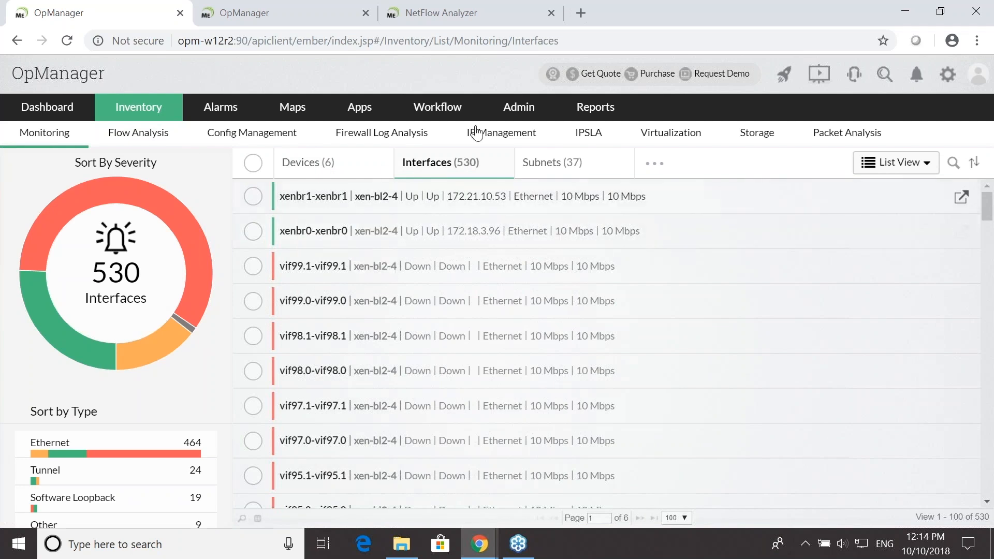
# - Start a device discovery by single device address, enter the IP address 1.1.1.1 and continue to the credentials stage
pyautogui.click(515, 112)
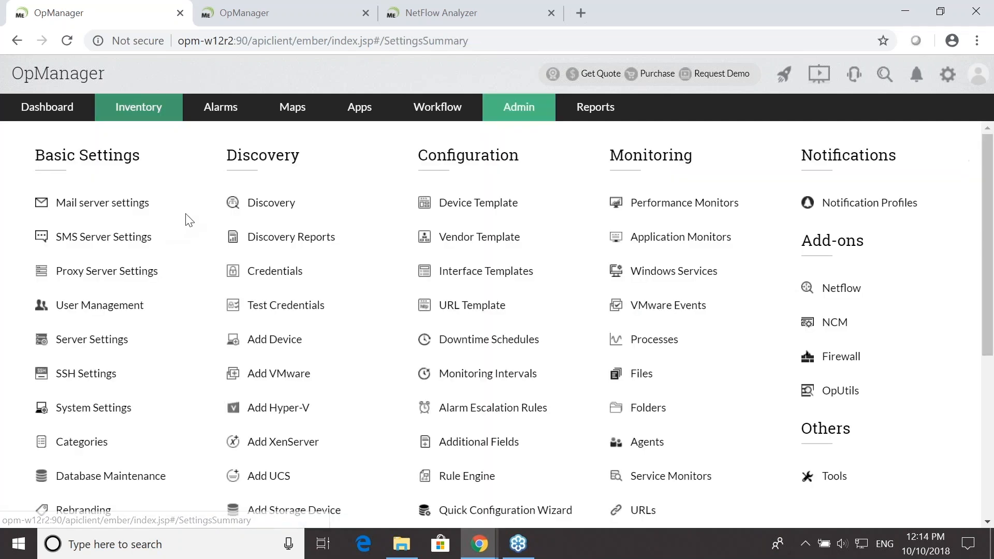
pyautogui.click(270, 204)
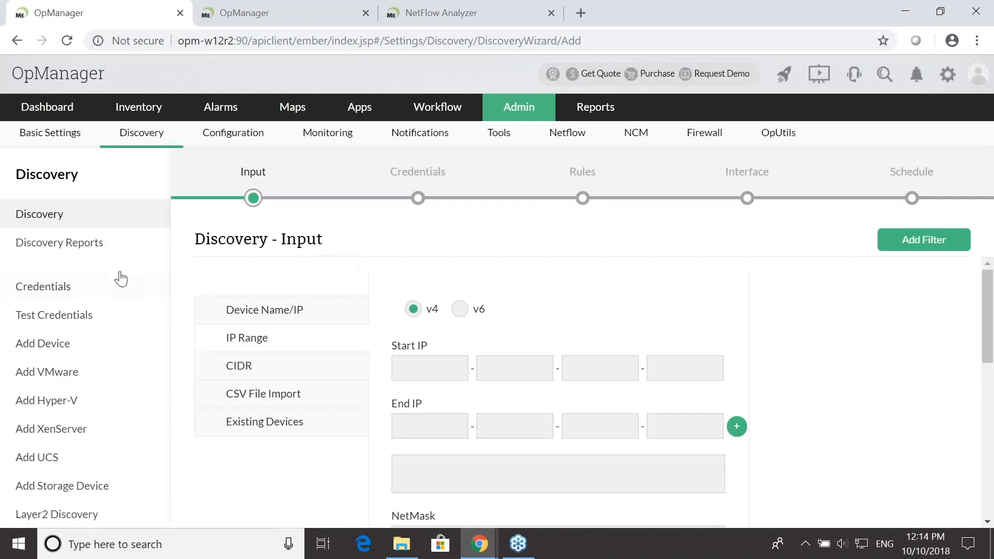
pyautogui.click(334, 317)
pyautogui.click(430, 325)
pyautogui.write('1.1.1.1')
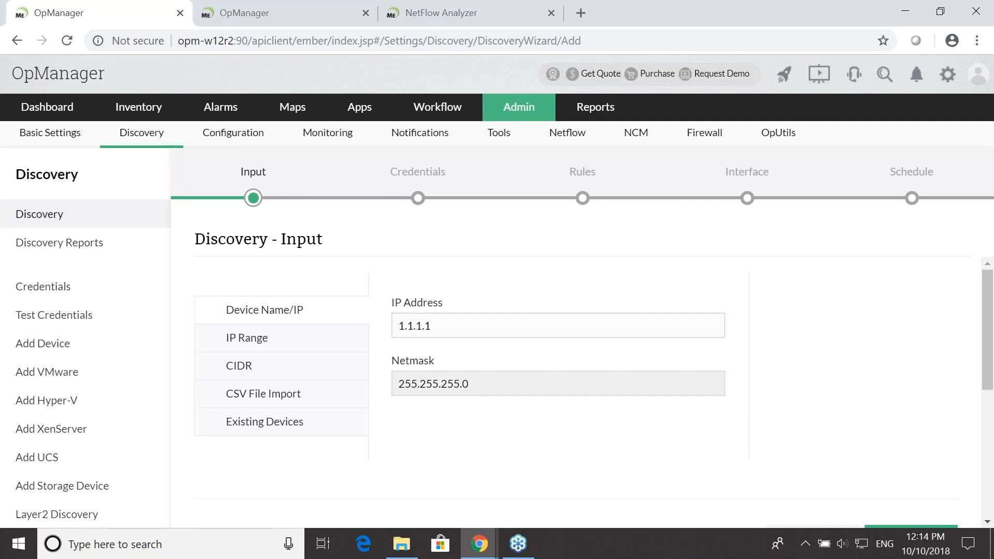
pyautogui.scroll(-4, 580, 398)
pyautogui.click(872, 311)
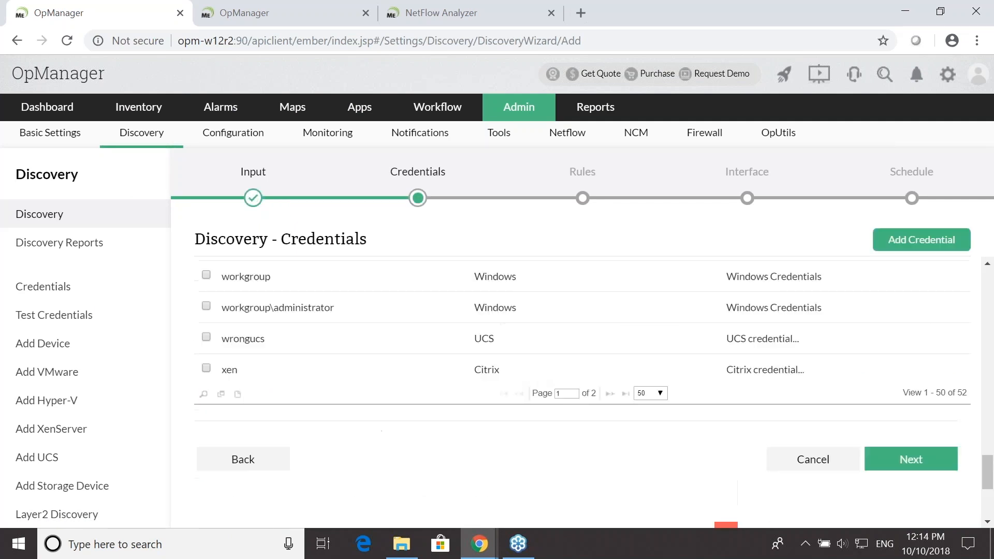
# - Choose the workgroup Windows credential for the discovery and continue past the rules without selecting any
pyautogui.click(206, 274)
pyautogui.click(949, 466)
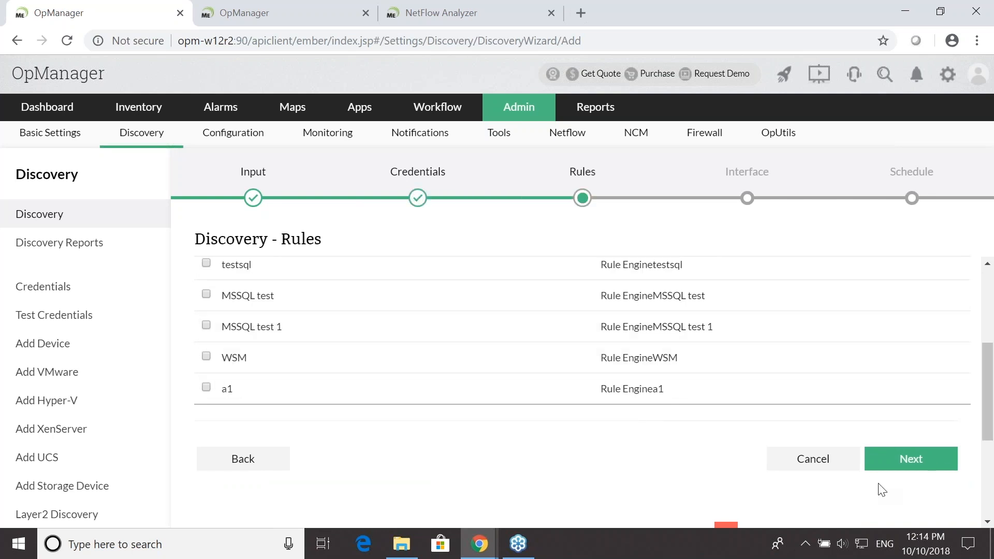
pyautogui.click(898, 468)
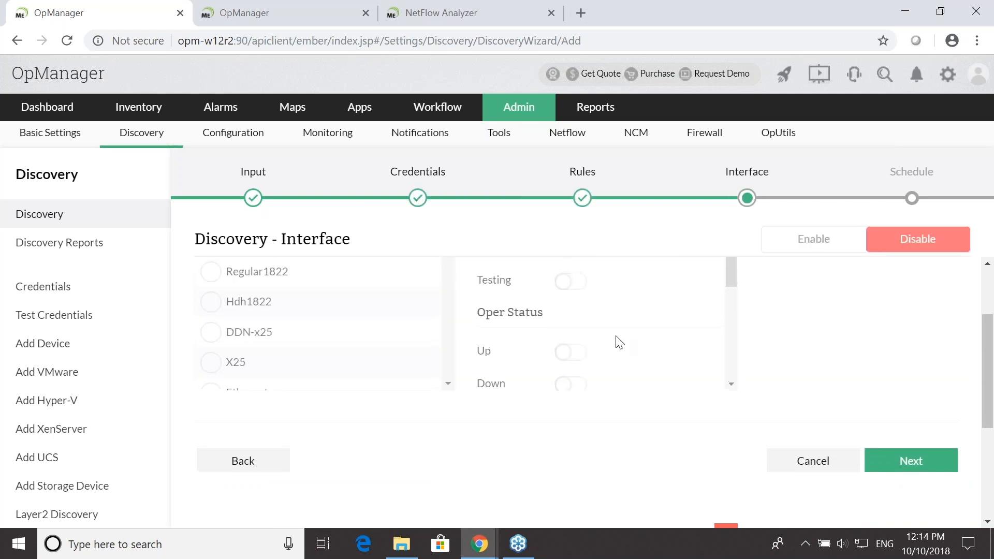
# - Enable interface discovery, filter the interface types by "ether" and select Ethernet
pyautogui.click(807, 253)
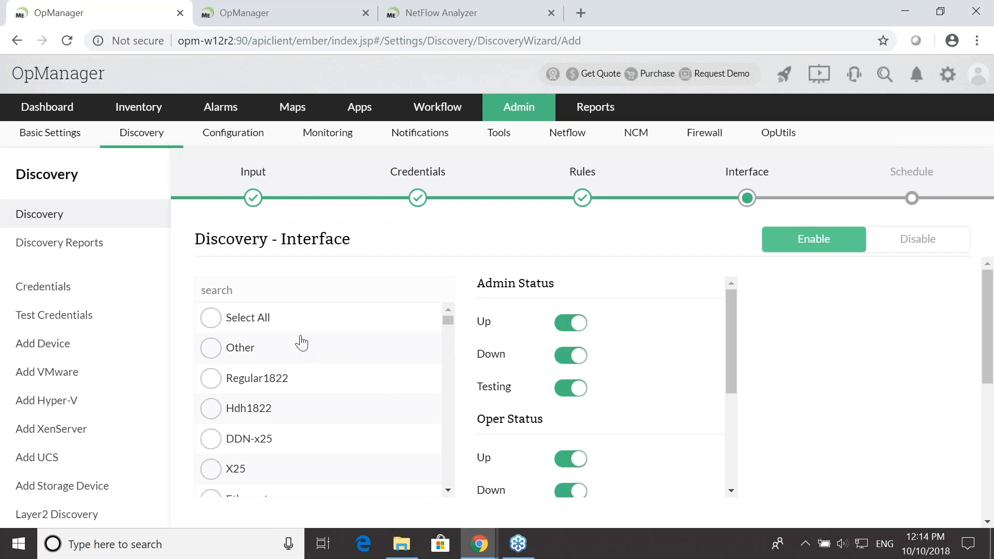
pyautogui.click(322, 292)
pyautogui.write('ether')
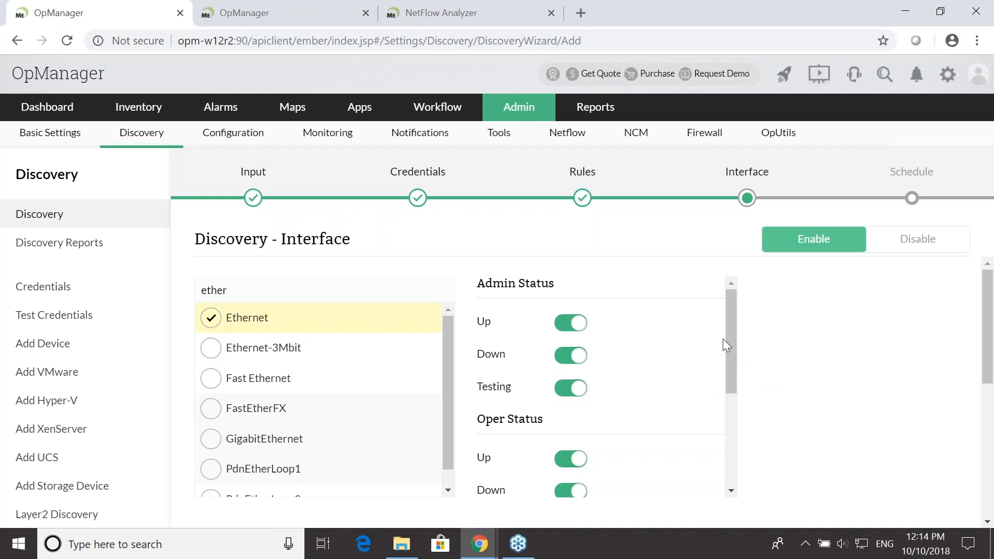
# - Review the admin and oper status options for interface discovery, and leave the wizard for the inventory
pyautogui.scroll(-2, 724, 340)
pyautogui.scroll(2, 725, 339)
pyautogui.scroll(-2, 705, 370)
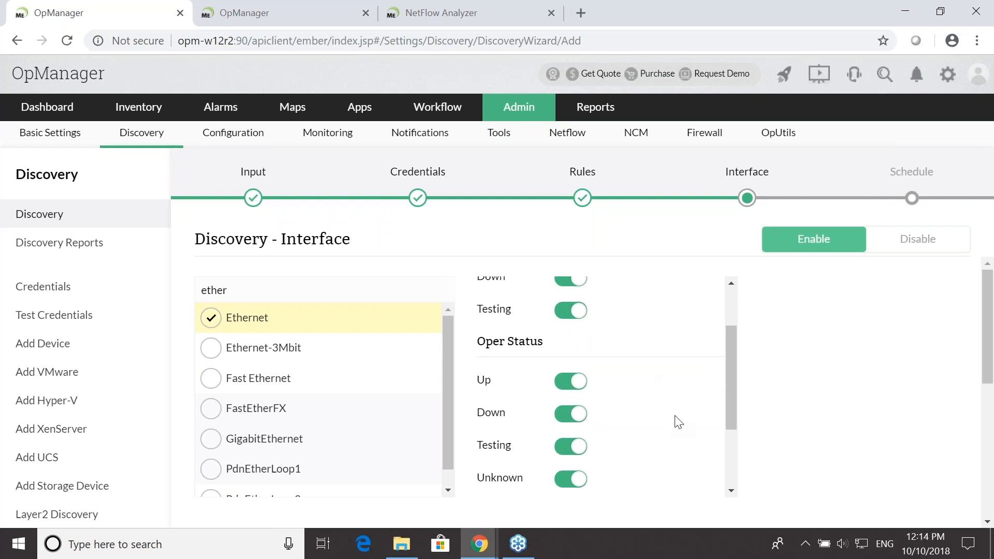
pyautogui.scroll(-5, 661, 422)
pyautogui.scroll(3, 868, 301)
pyautogui.scroll(-2, 867, 310)
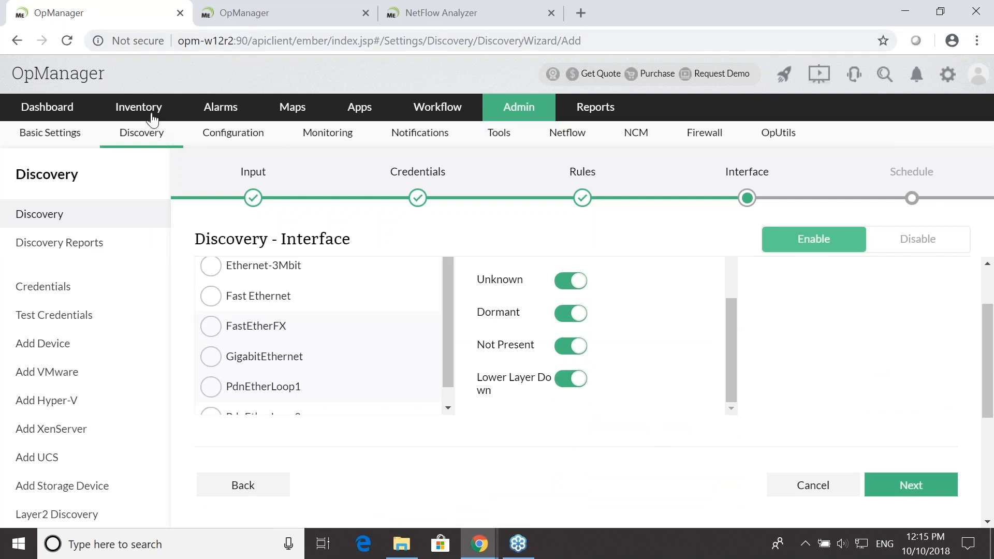
pyautogui.click(145, 108)
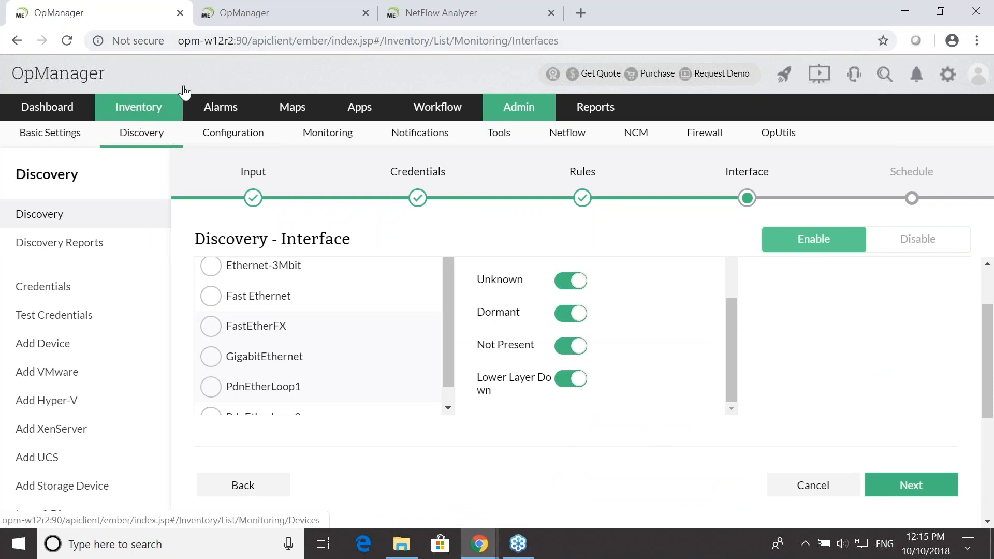
# - Switch to the OpManager online demo and open the Melab1.Melab1.itom.com router from its inventory
pyautogui.click(282, 13)
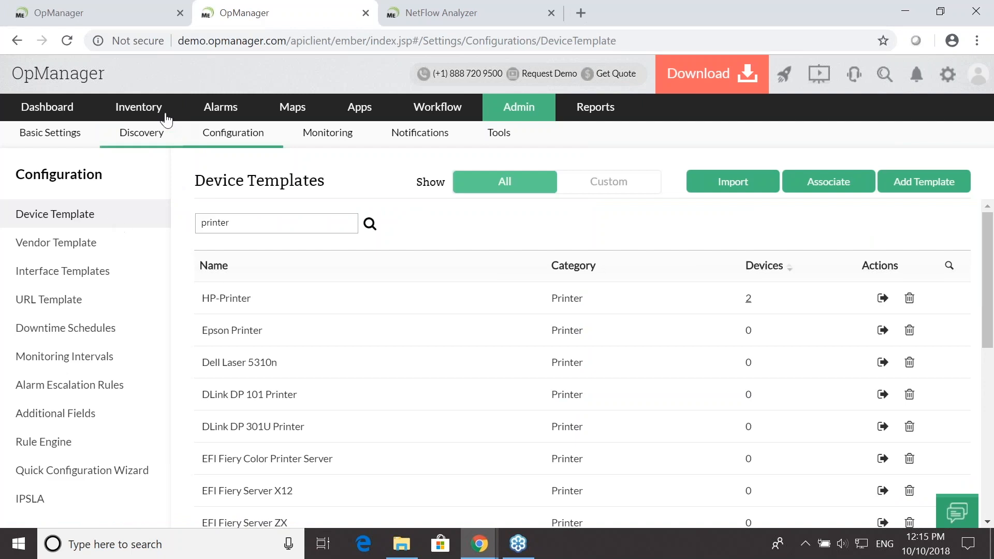
pyautogui.click(134, 109)
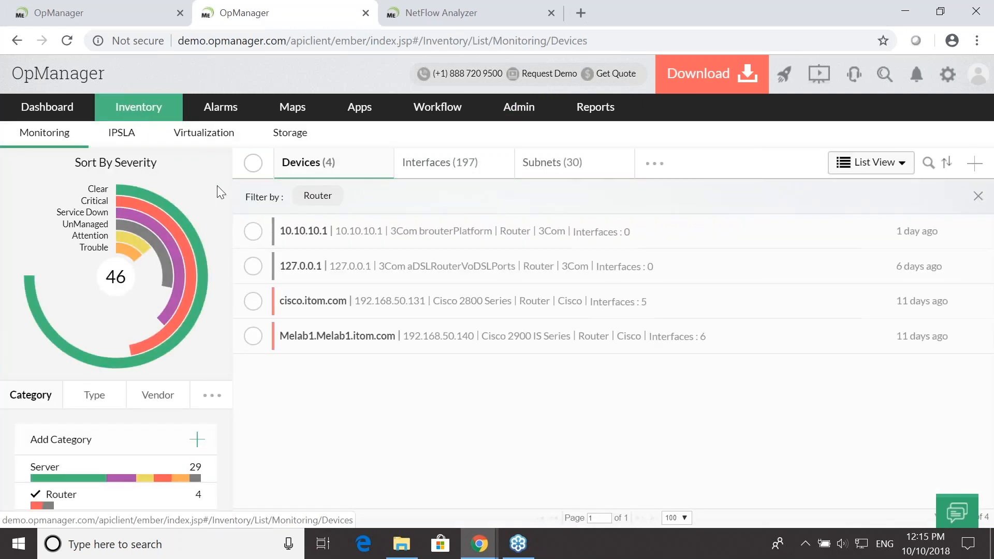
pyautogui.click(314, 339)
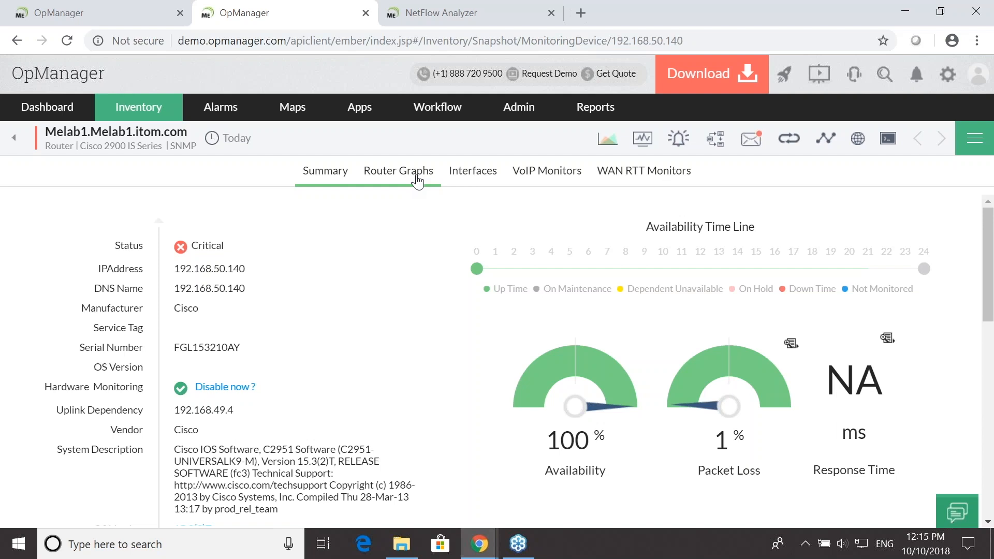
# - Open the router's GigabitEthernet0/2-Gi0/2 interface and review its summary of status, bandwidth, traffic and packet details
pyautogui.click(460, 175)
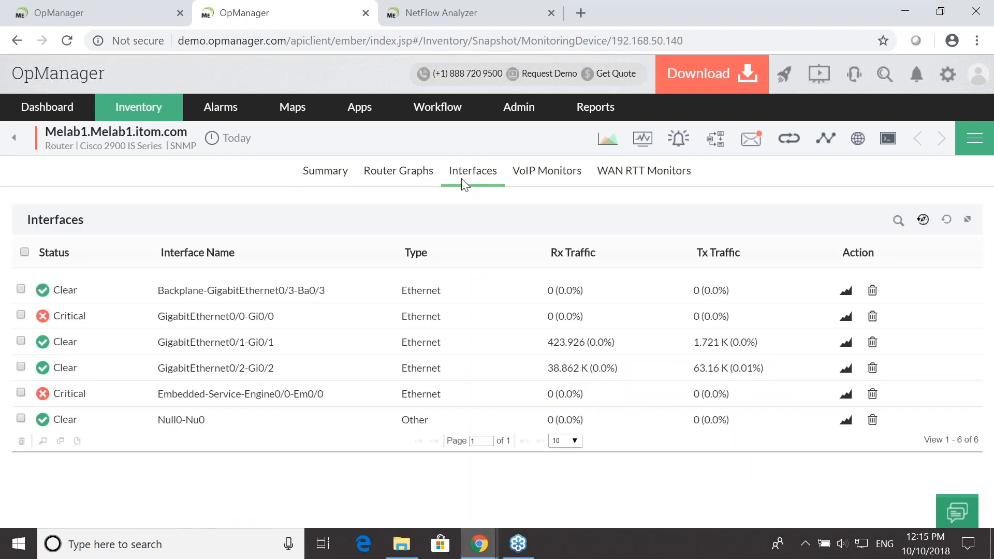
pyautogui.click(176, 368)
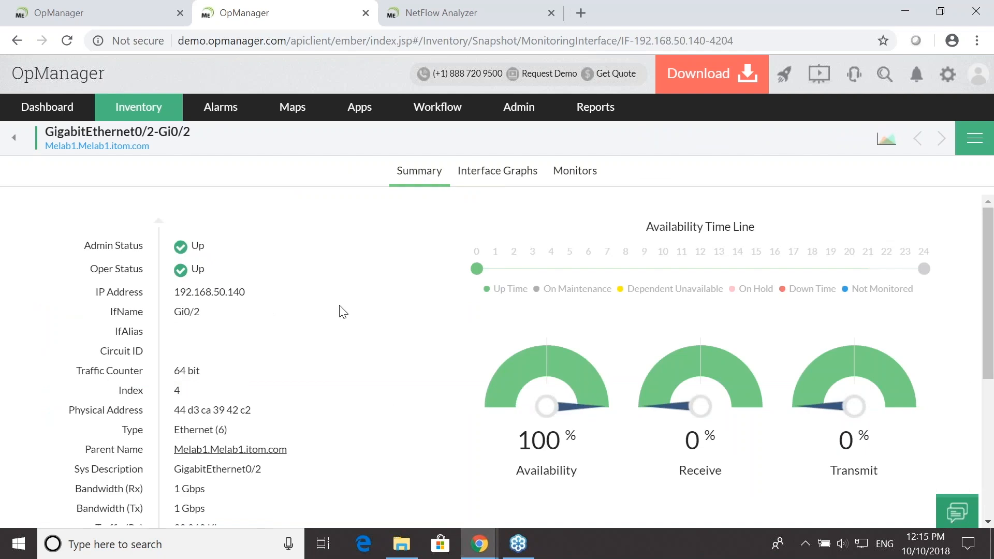
pyautogui.scroll(-5, 305, 319)
pyautogui.scroll(3, 305, 318)
pyautogui.scroll(2, 307, 320)
pyautogui.scroll(-4, 355, 372)
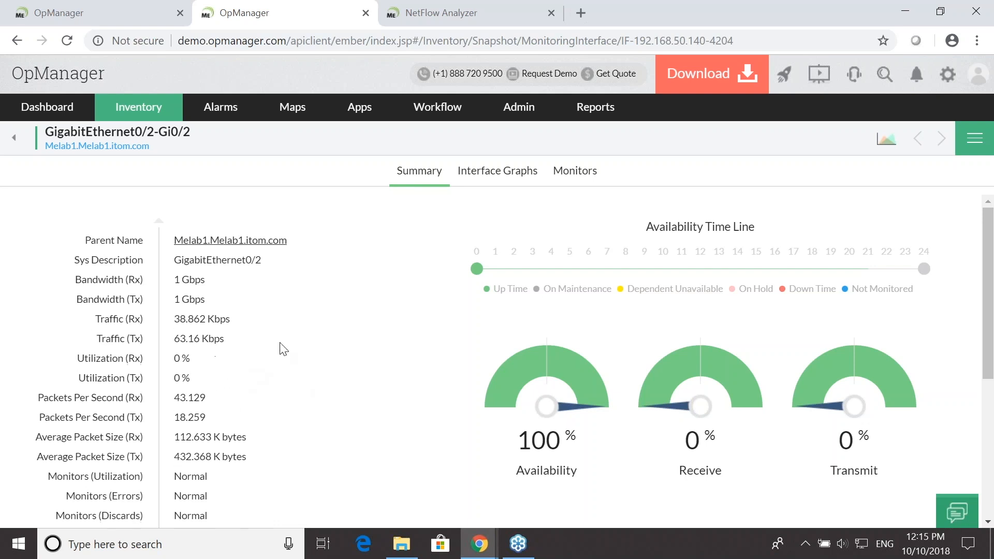
# - Open the interface's graphs and examine total bytes, traffic, utilization, errors, discards and packets
pyautogui.click(493, 173)
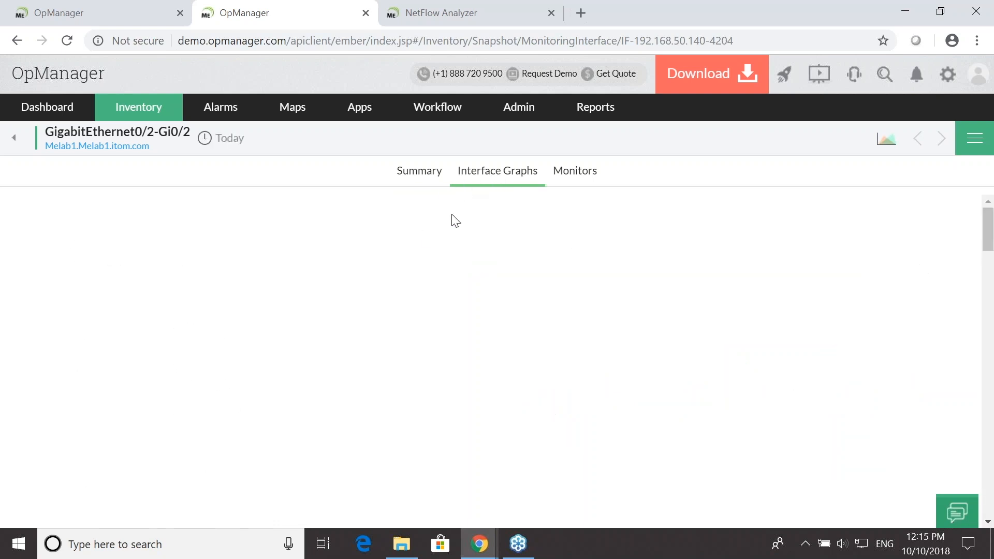
pyautogui.scroll(-1, 446, 228)
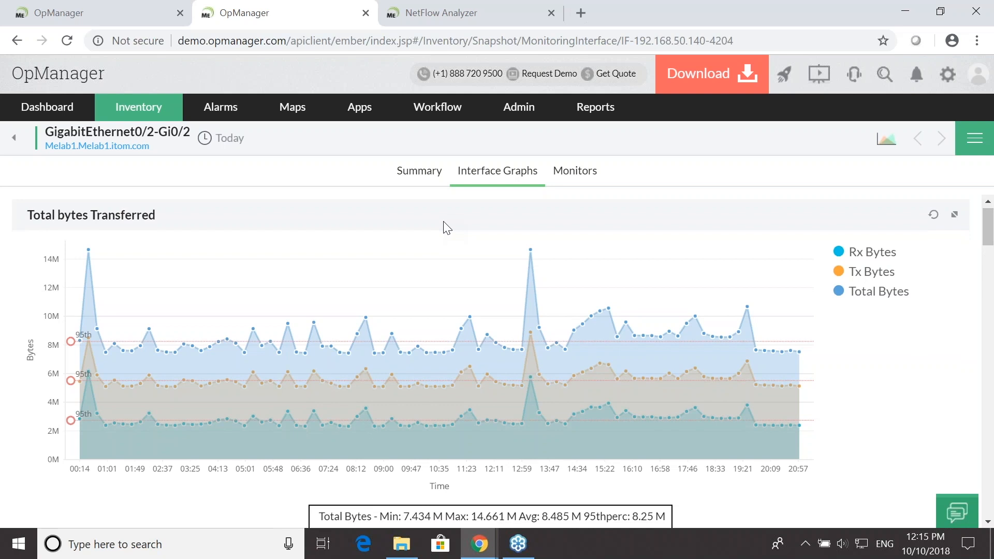
pyautogui.scroll(-6, 444, 226)
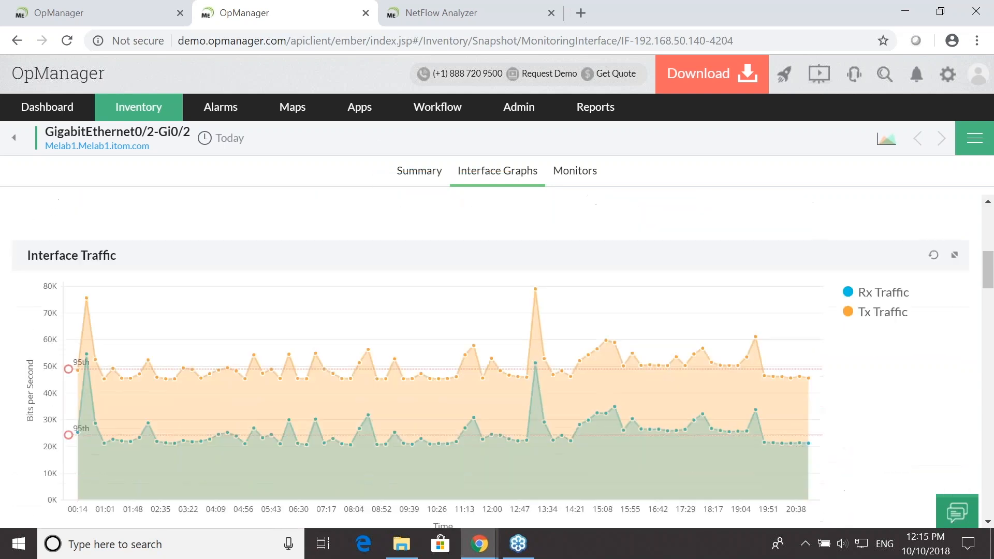
pyautogui.scroll(-8, 450, 264)
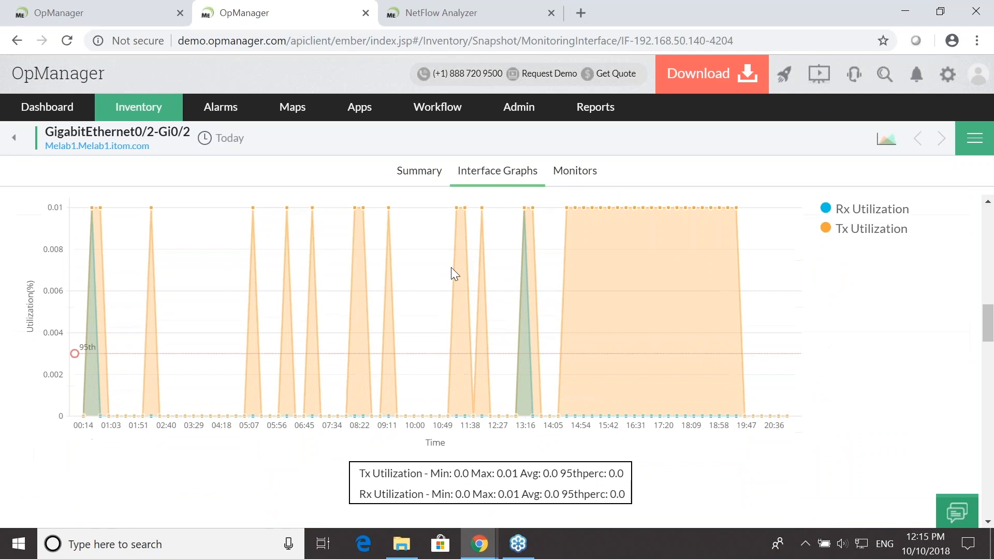
pyautogui.scroll(-3, 451, 267)
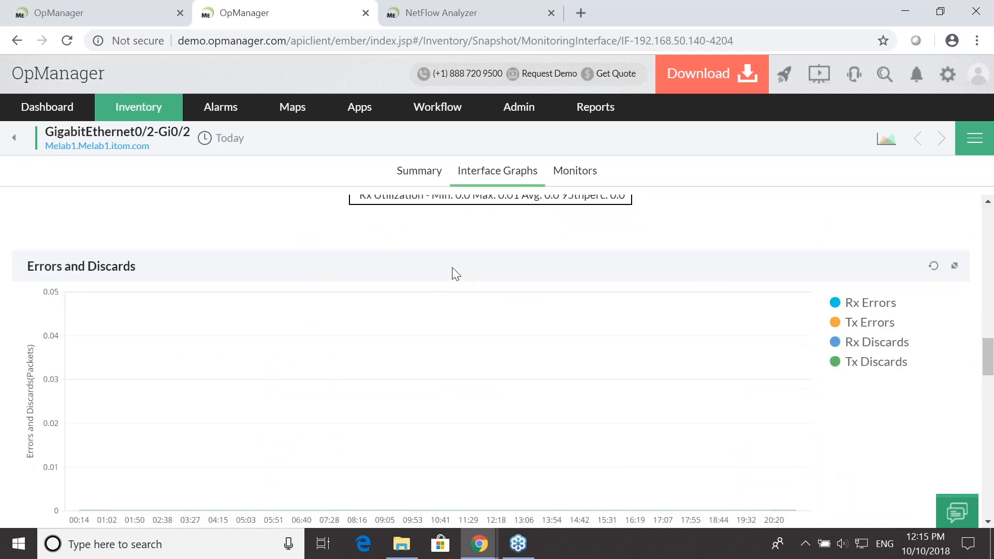
pyautogui.scroll(-3, 453, 272)
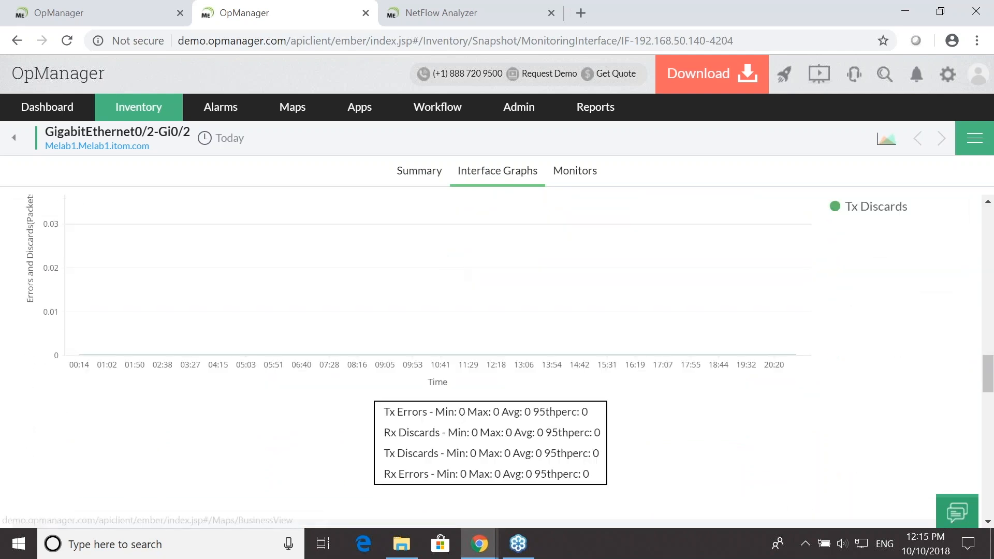
pyautogui.scroll(-6, 505, 401)
pyautogui.scroll(-10, 513, 396)
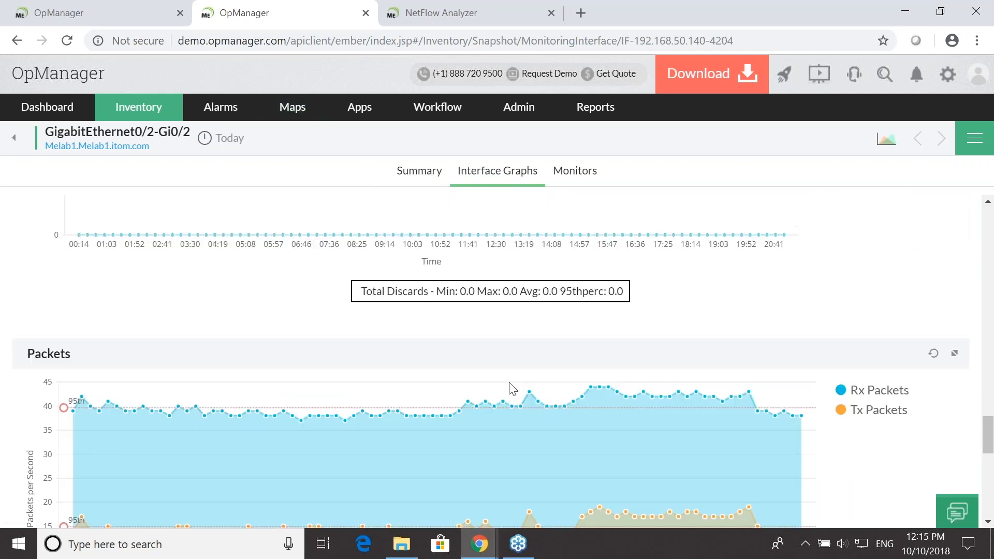
pyautogui.scroll(-3, 512, 389)
pyautogui.scroll(3, 512, 389)
pyautogui.scroll(-3, 513, 389)
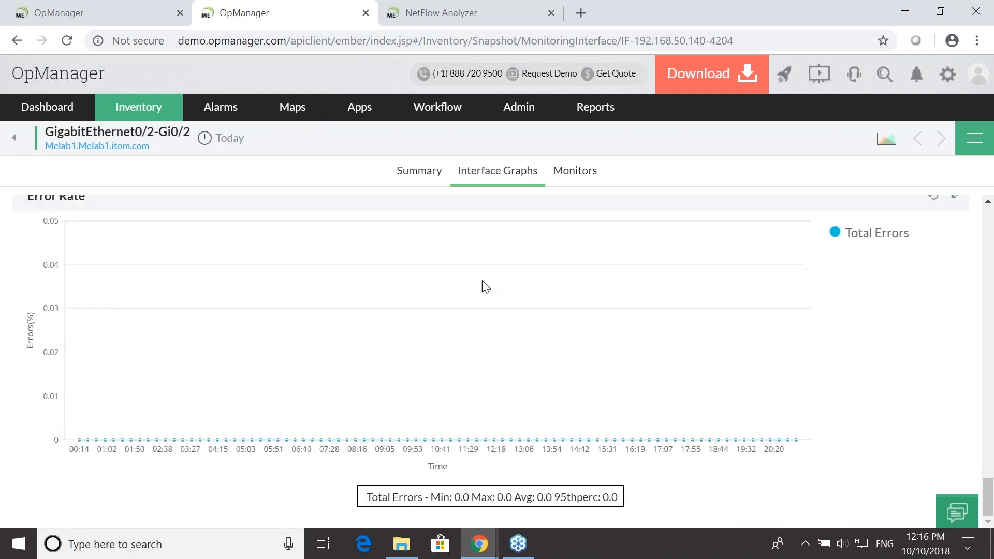
pyautogui.scroll(15, 384, 240)
pyautogui.scroll(10, 378, 234)
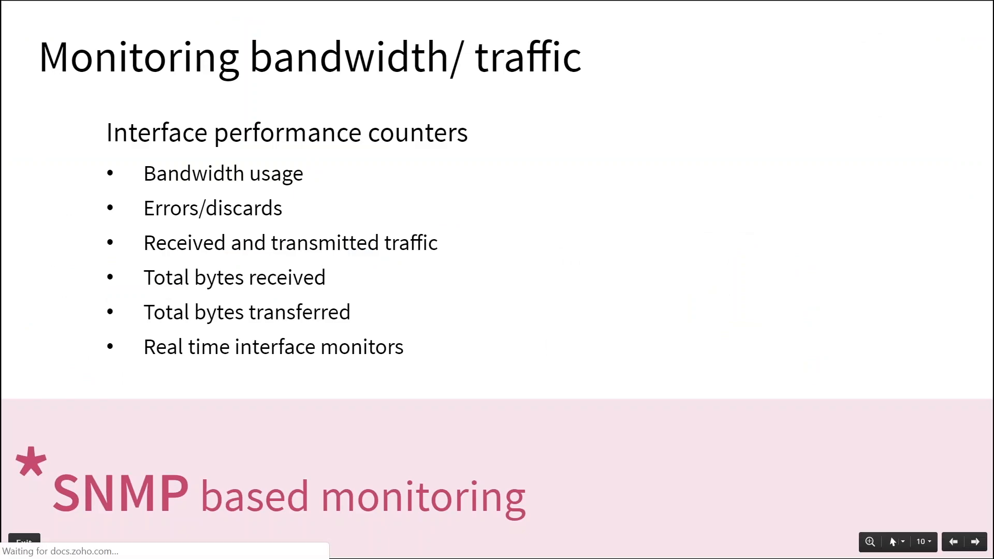
pyautogui.press('Right')
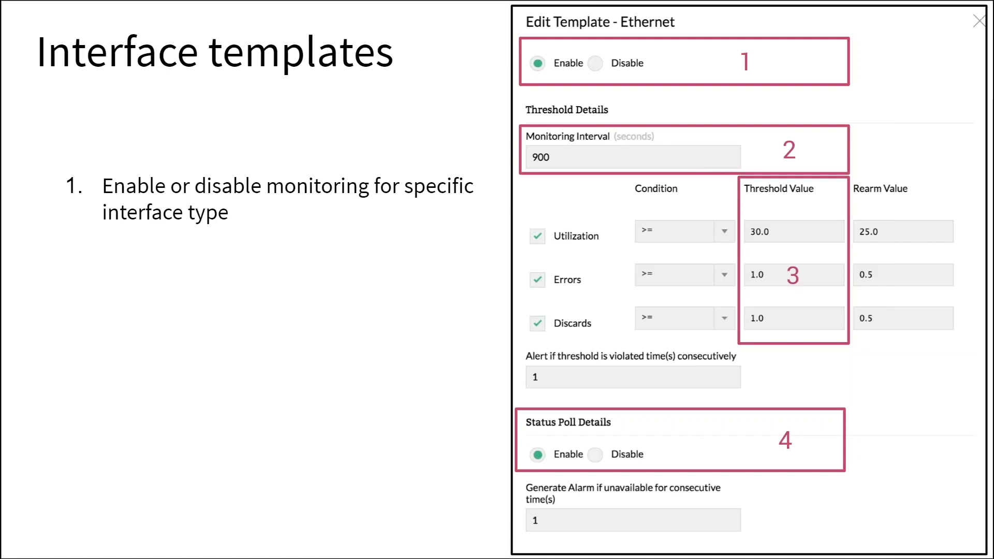
pyautogui.click(356, 237)
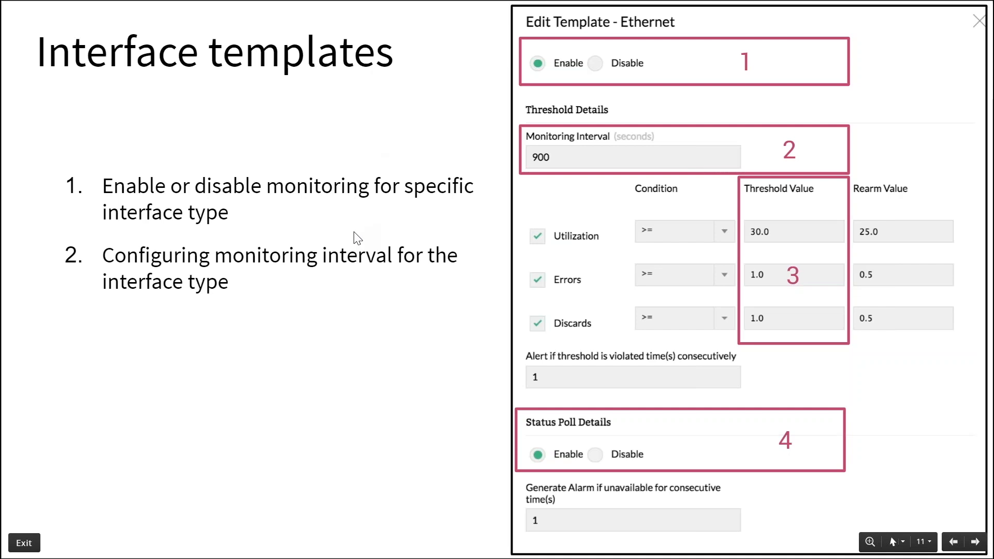
pyautogui.press('Right')
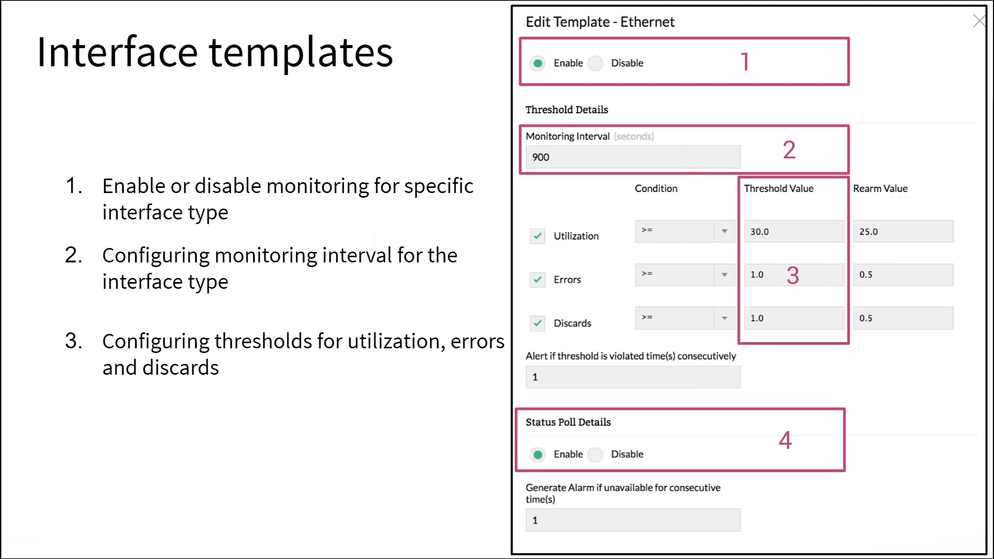
pyautogui.press('Right')
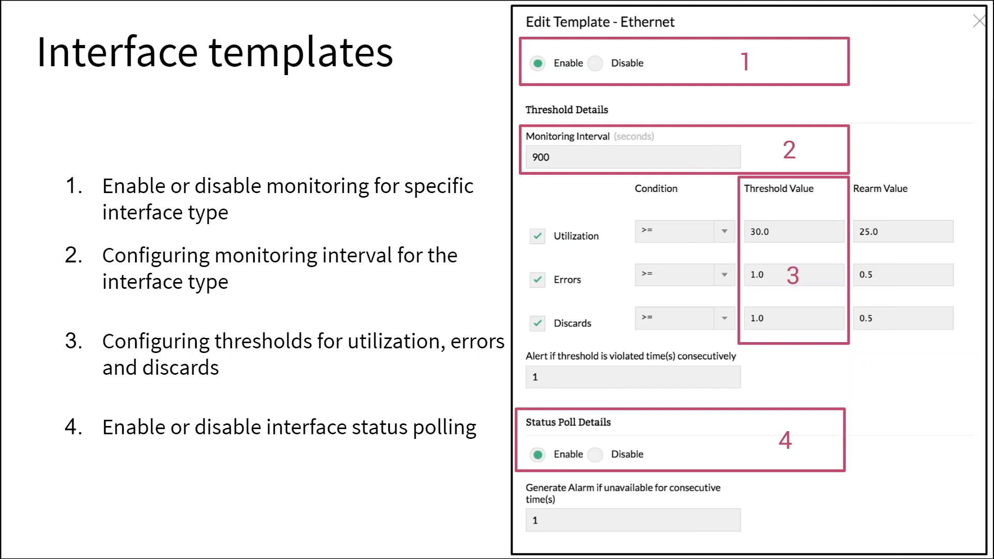
# - Switch from the presentation to OpManager and open the Regular1822 interface template for editing
pyautogui.press('Escape')
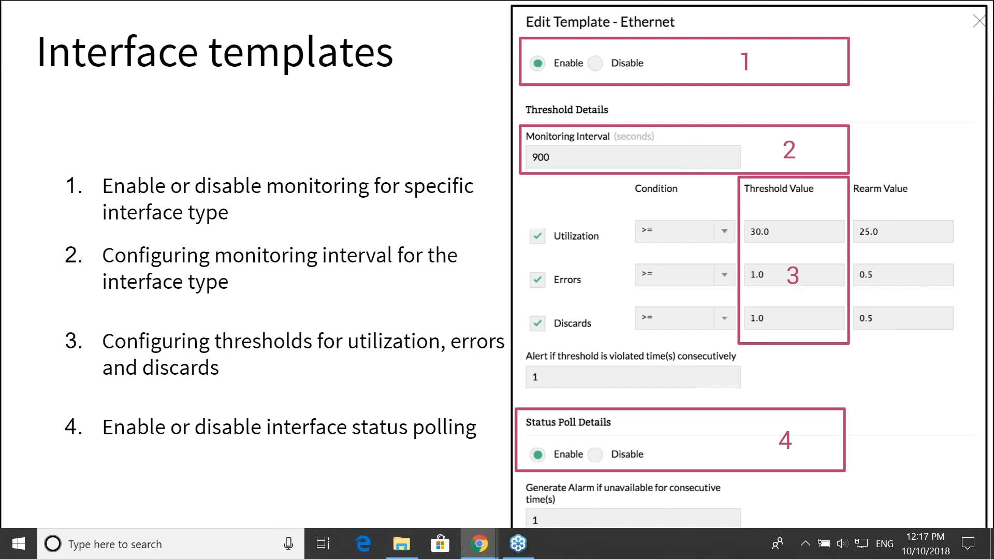
pyautogui.hotkey('alt', 'Tab')
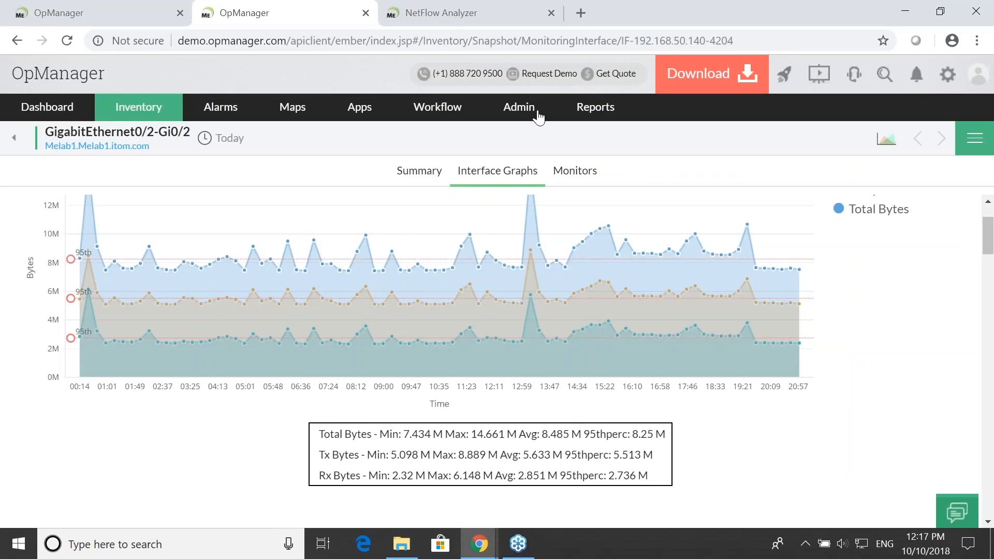
pyautogui.click(535, 116)
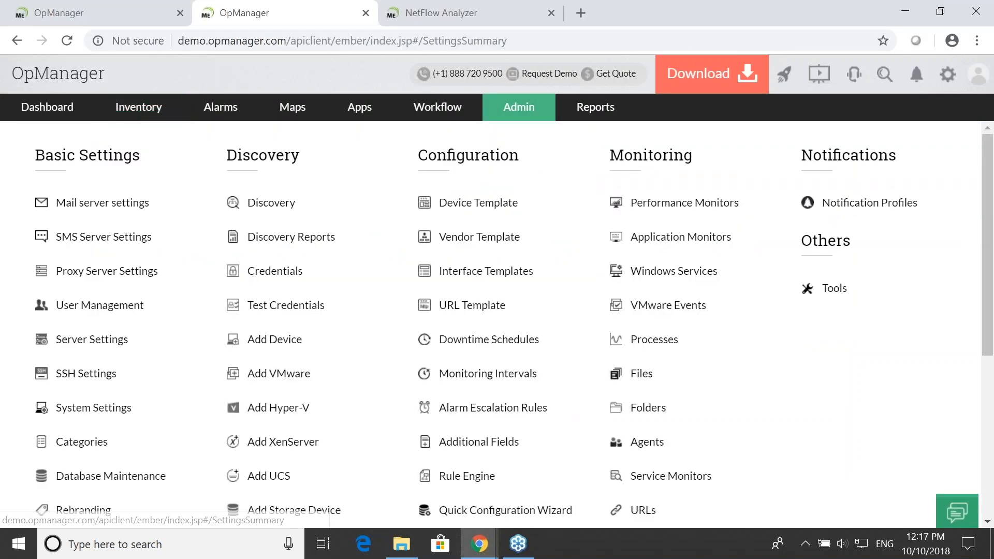
pyautogui.click(501, 275)
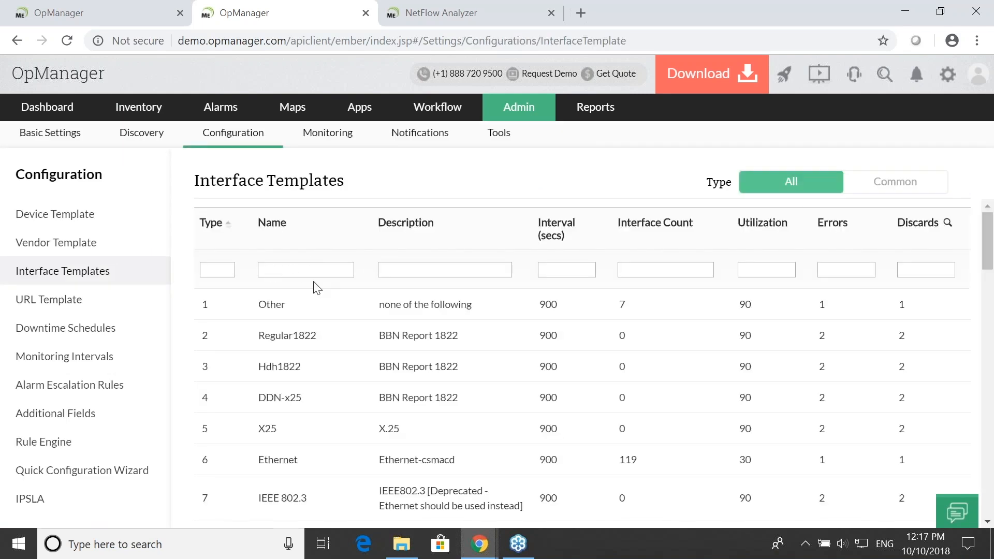
pyautogui.click(299, 341)
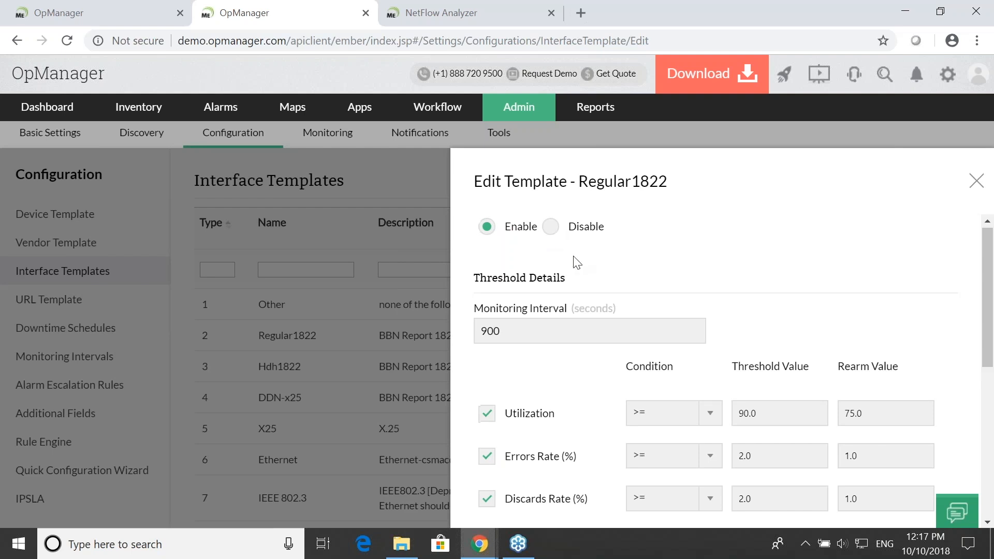
# - Turn off the Errors Rate threshold and disable status polling in the Regular1822 template
pyautogui.scroll(-1, 573, 260)
pyautogui.moveTo(516, 244); pyautogui.dragTo(467, 259)
pyautogui.scroll(-1, 579, 335)
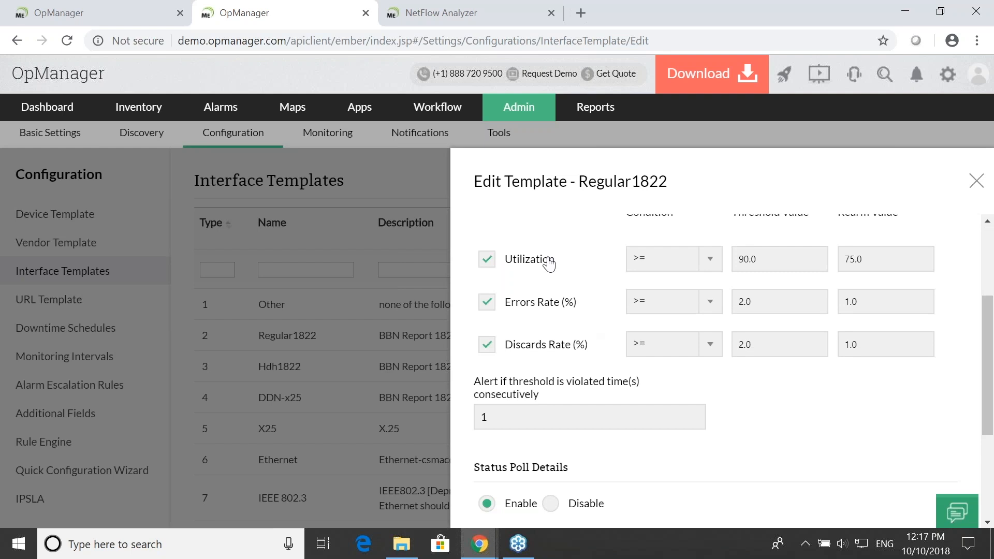
pyautogui.click(490, 306)
pyautogui.scroll(-3, 594, 331)
pyautogui.scroll(-1, 582, 315)
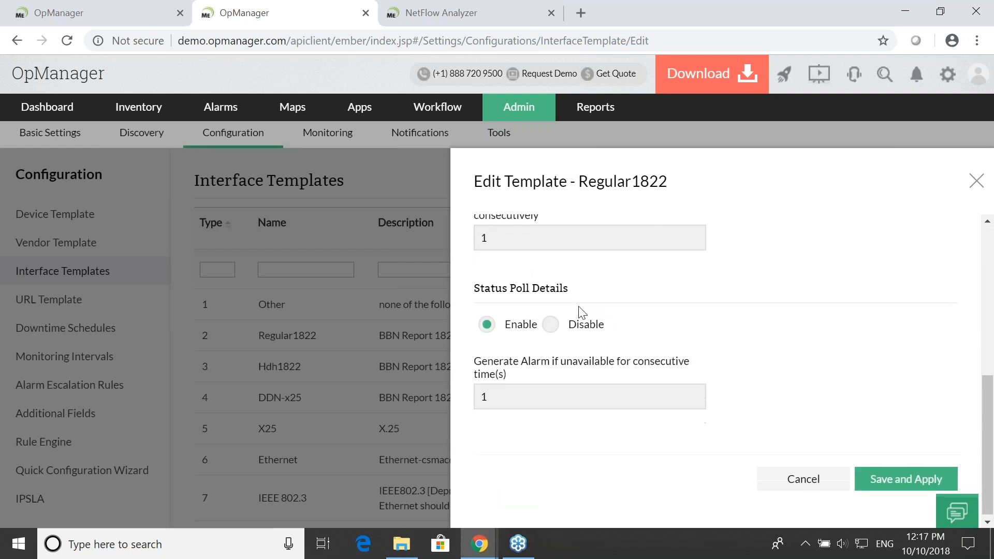
pyautogui.click(552, 323)
# - Review the template's settings and try to save and apply them, leaving the editor for the presentation
pyautogui.scroll(2, 651, 318)
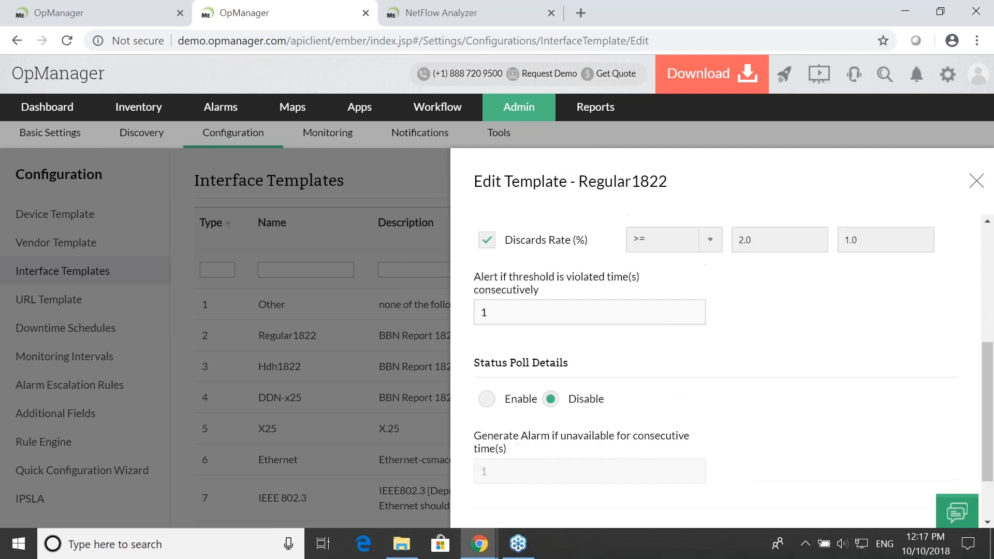
pyautogui.scroll(3, 613, 410)
pyautogui.scroll(2, 611, 406)
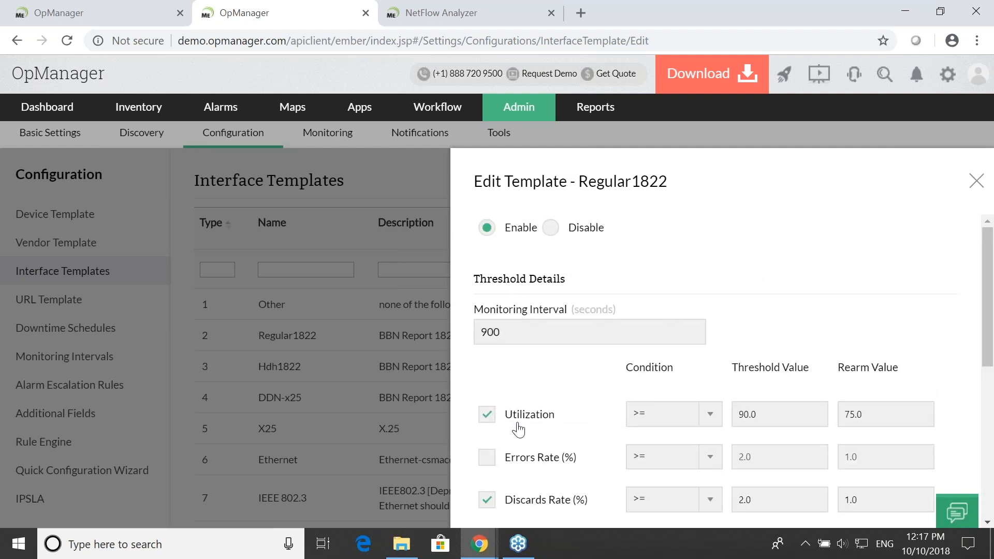
pyautogui.scroll(-3, 517, 428)
pyautogui.scroll(-3, 690, 346)
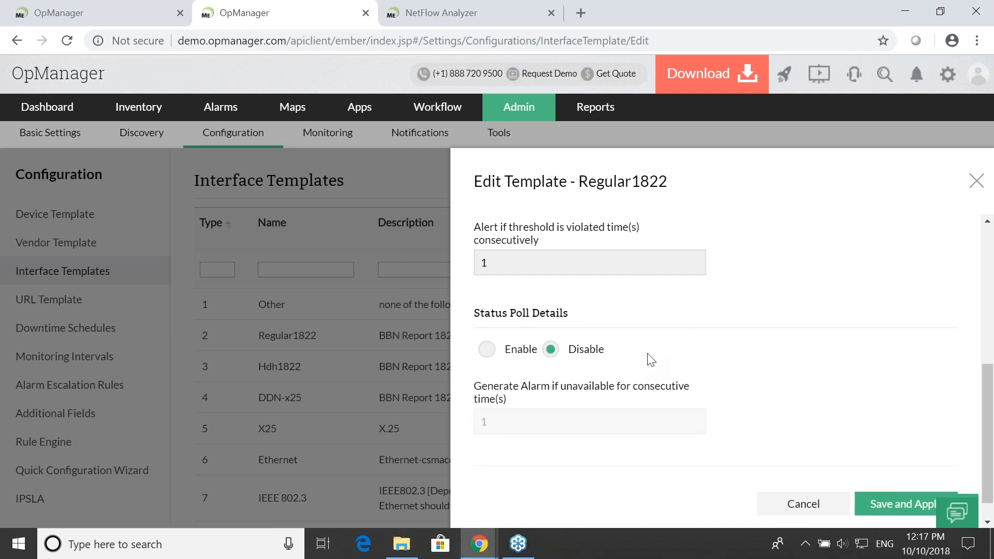
pyautogui.scroll(4, 650, 358)
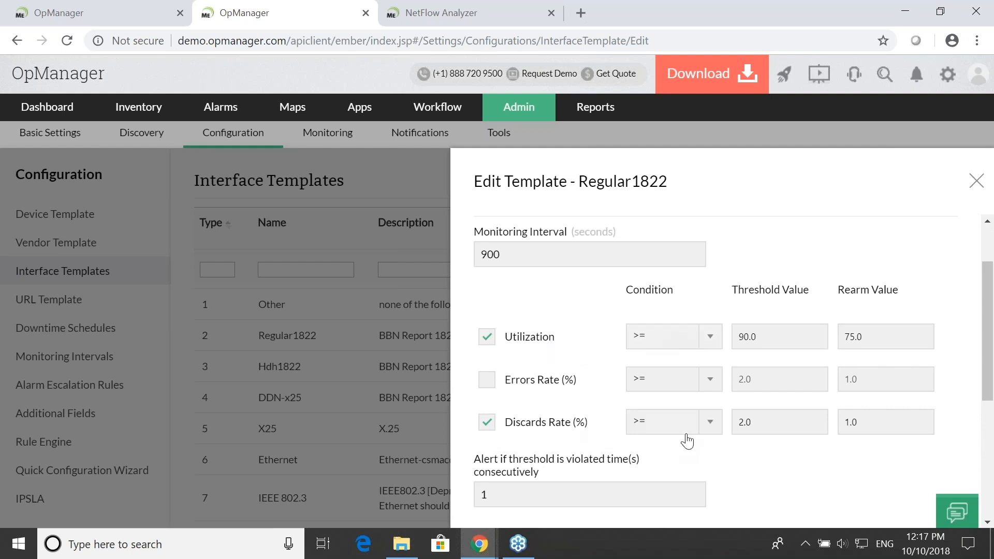
pyautogui.scroll(-5, 745, 438)
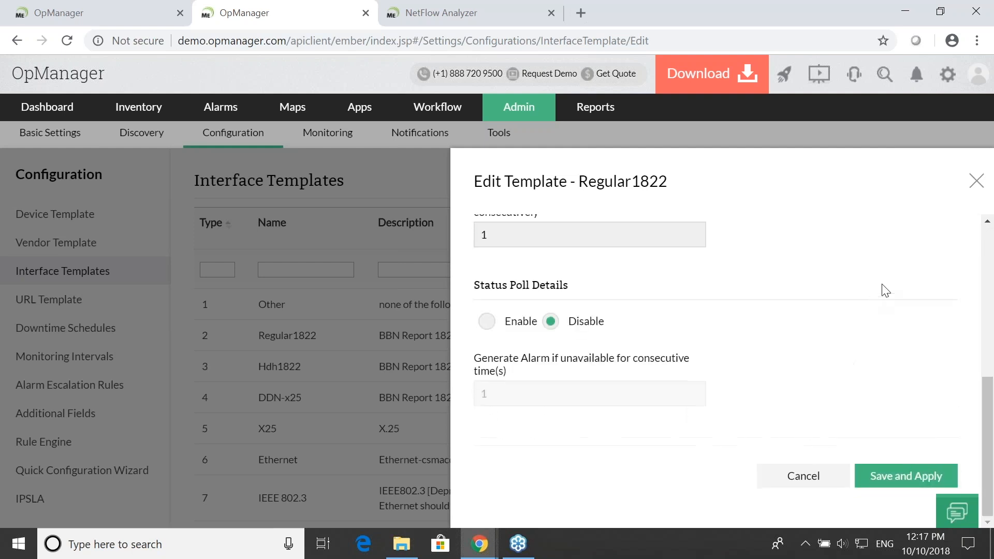
pyautogui.click(905, 481)
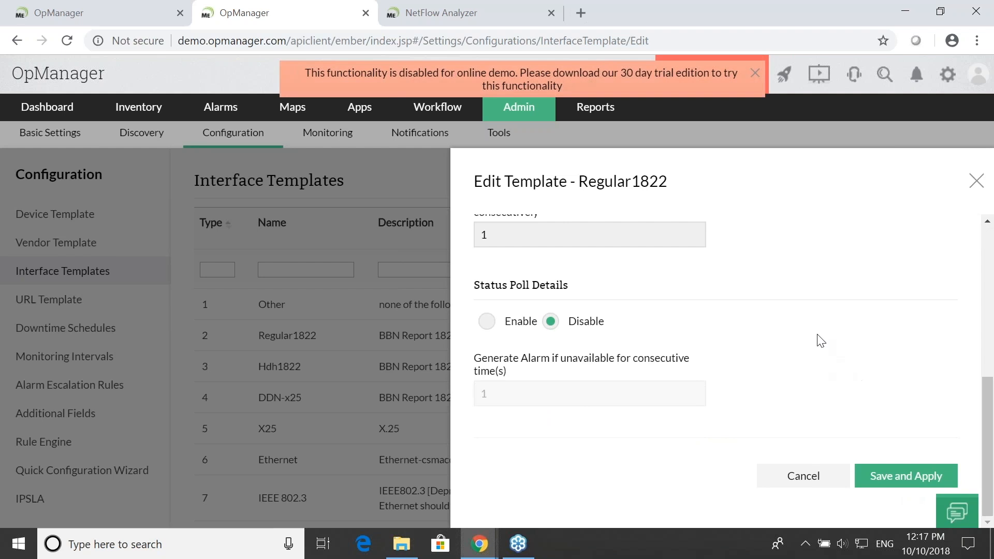
pyautogui.click(754, 72)
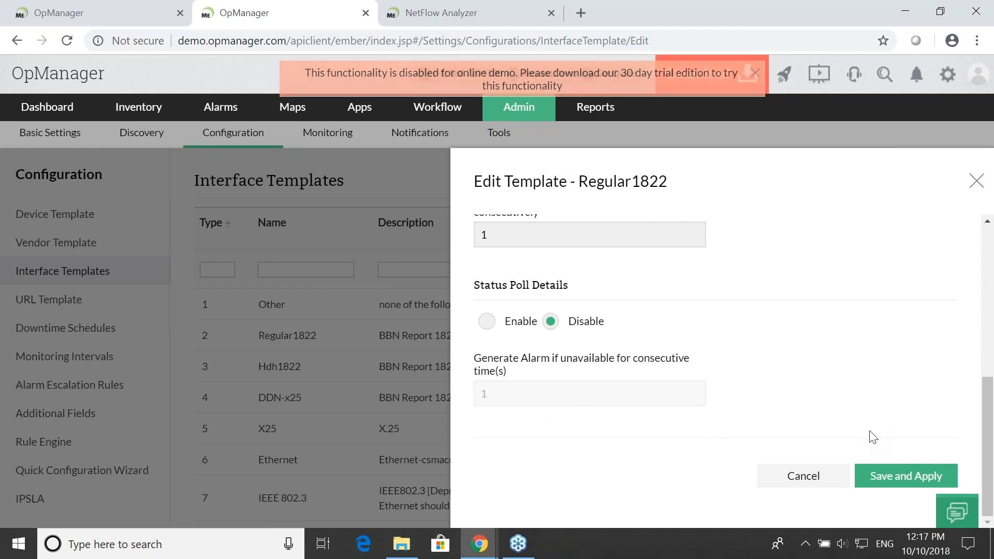
pyautogui.click(976, 181)
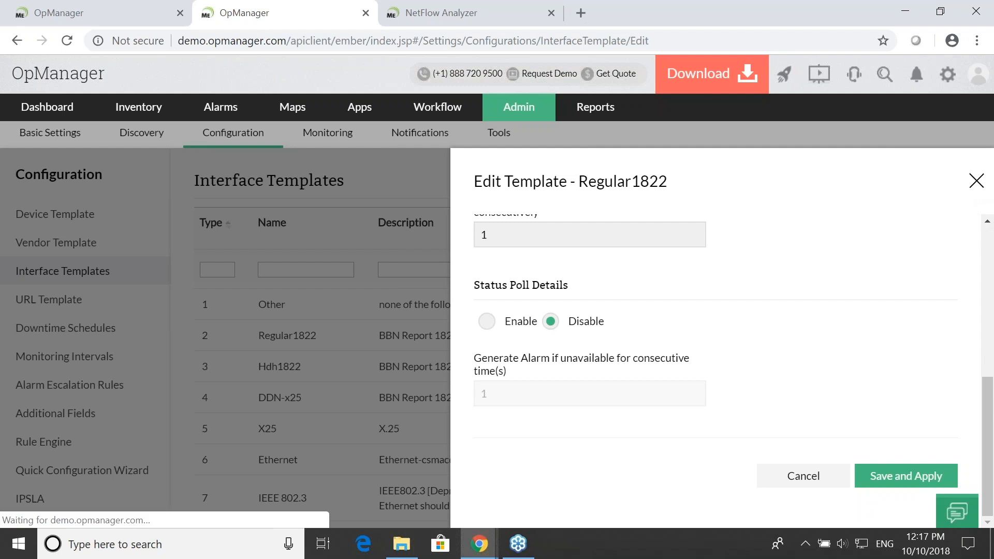
pyautogui.hotkey('alt', 'Tab')
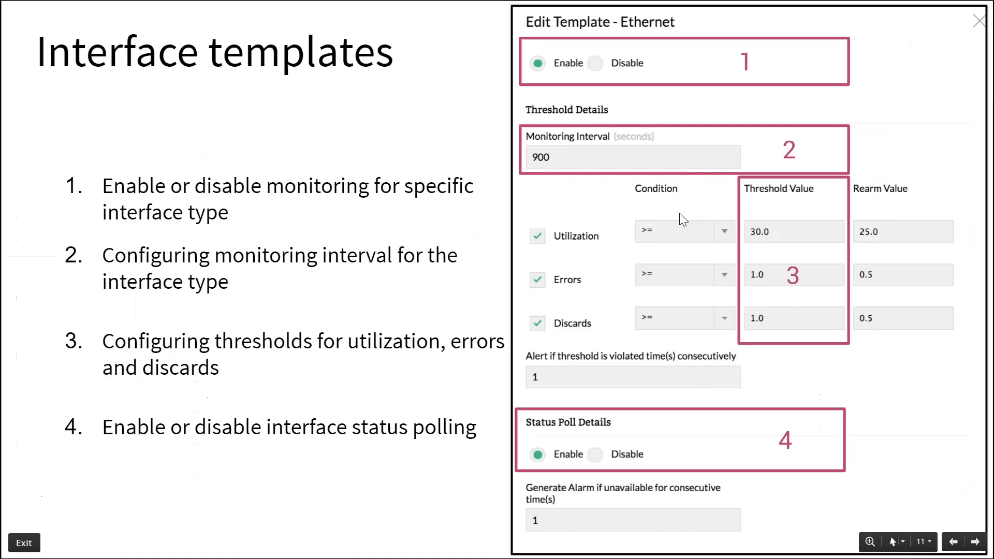
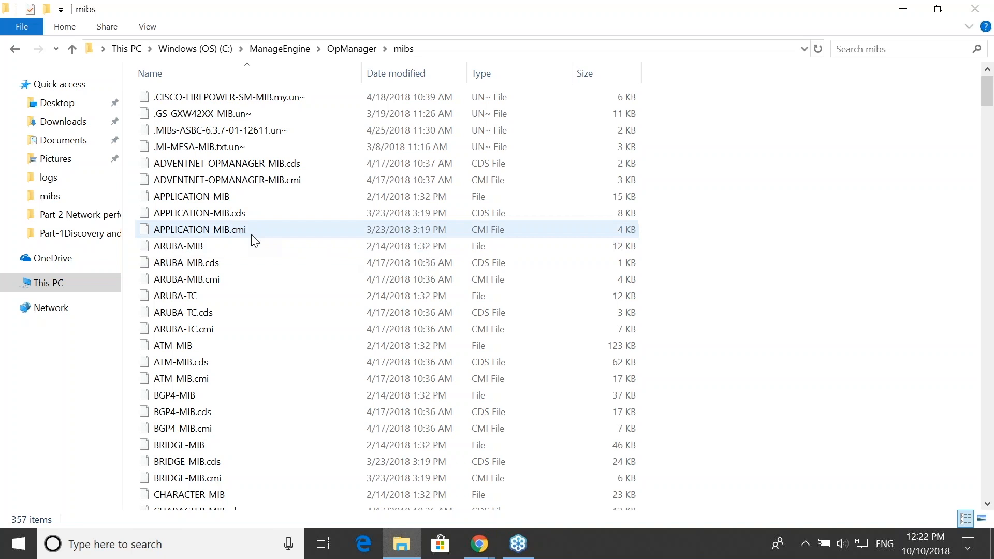
# - Look through the MIB files stored in OpManager's mibs folder
pyautogui.click(209, 248)
pyautogui.click(222, 286)
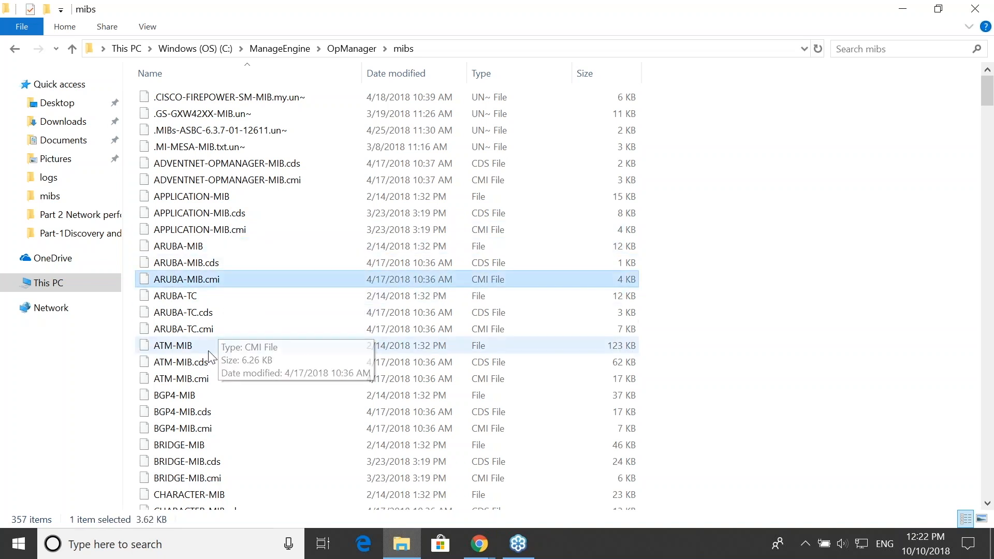
pyautogui.scroll(-1, 309, 413)
pyautogui.scroll(1, 313, 403)
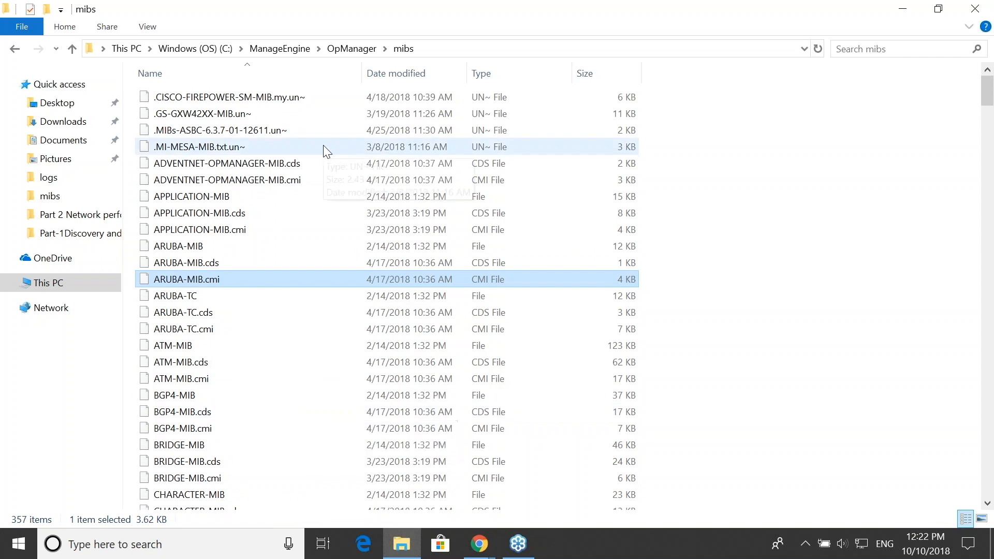
# - Switch to OpManager, open the MIB Browser tool and view its Upload MIB form without uploading a file
pyautogui.press('alt')
pyautogui.hotkey('alt', 'Tab')
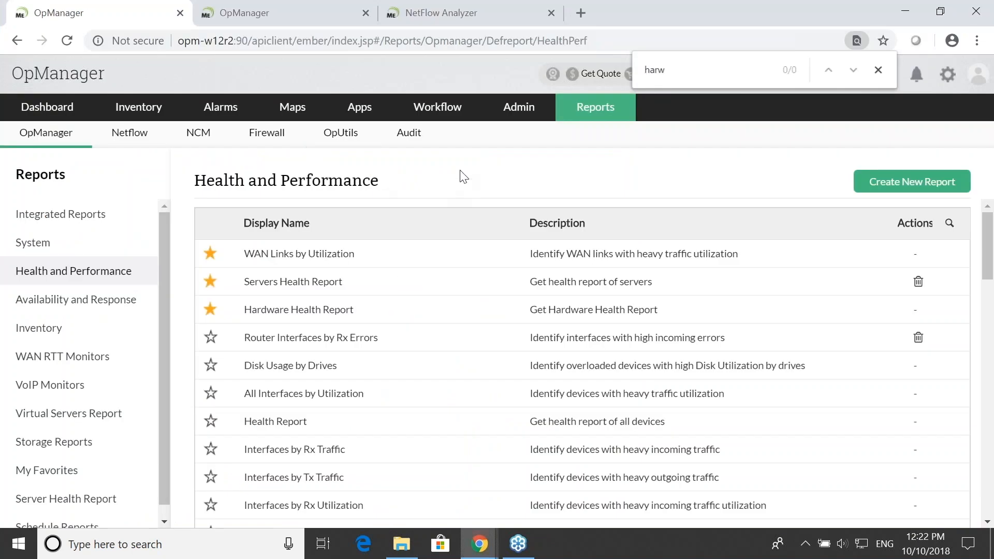
pyautogui.click(519, 115)
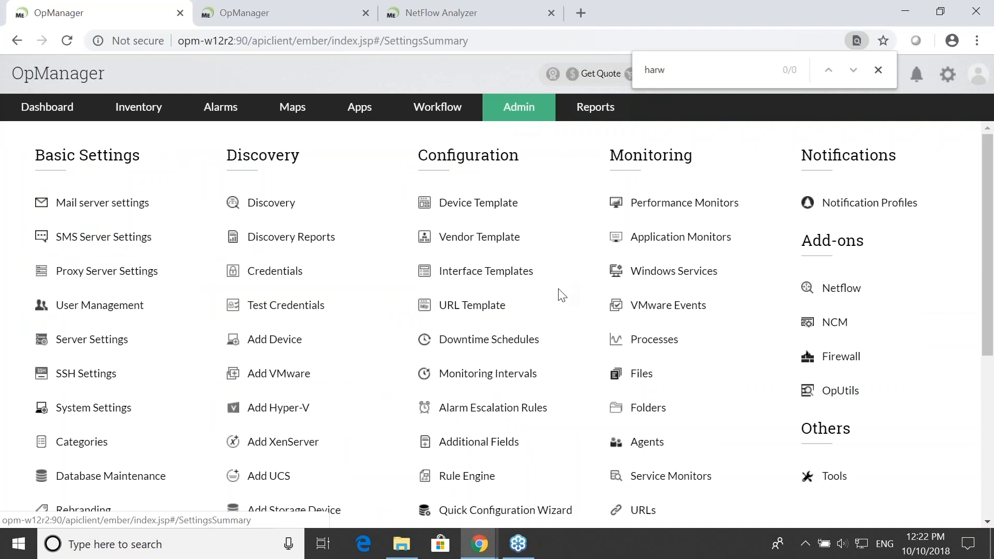
pyautogui.scroll(-5, 565, 274)
pyautogui.click(832, 247)
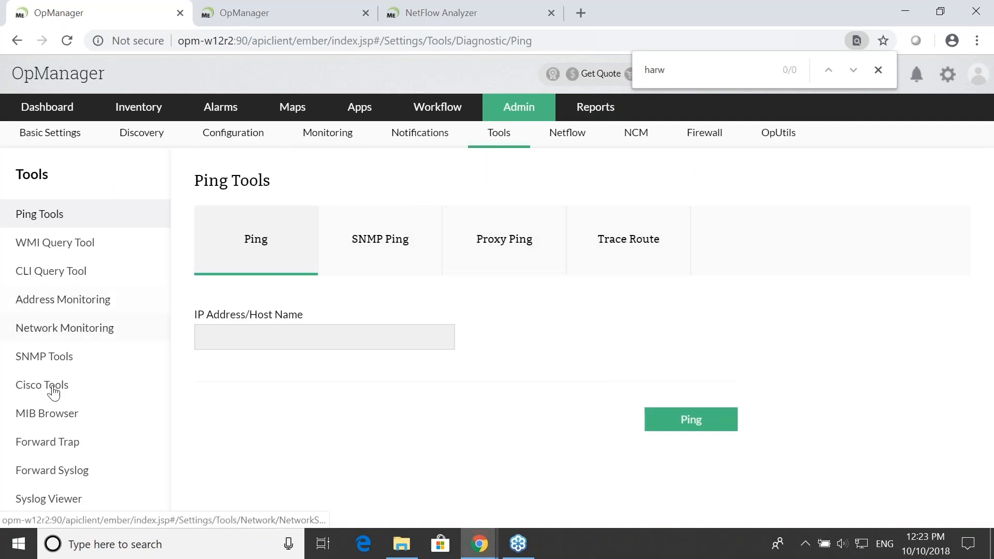
pyautogui.click(75, 414)
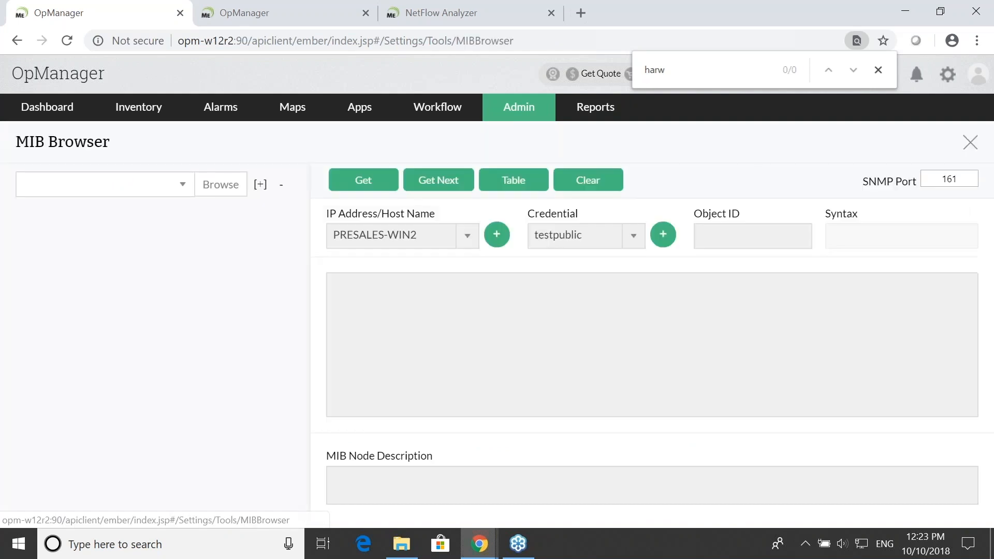
pyautogui.click(207, 193)
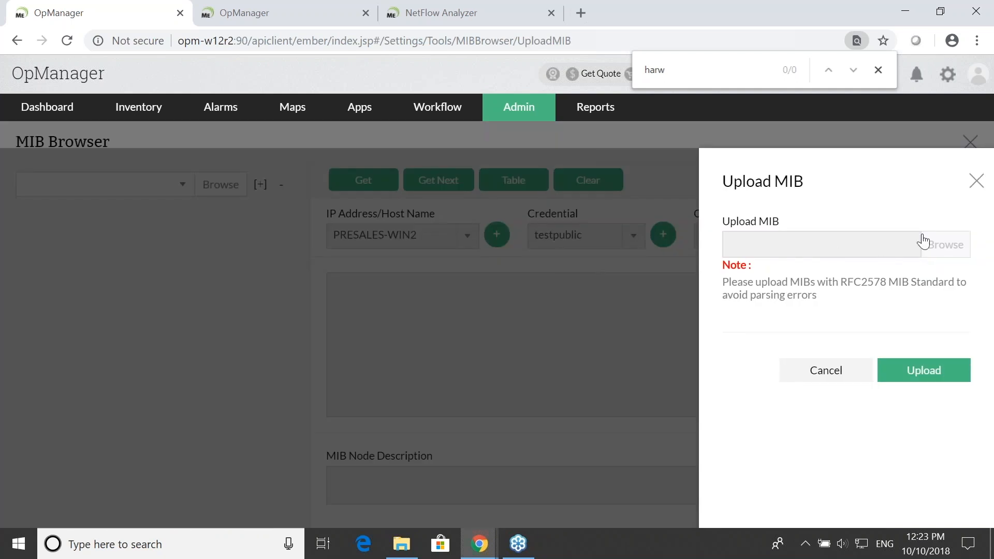
pyautogui.click(976, 183)
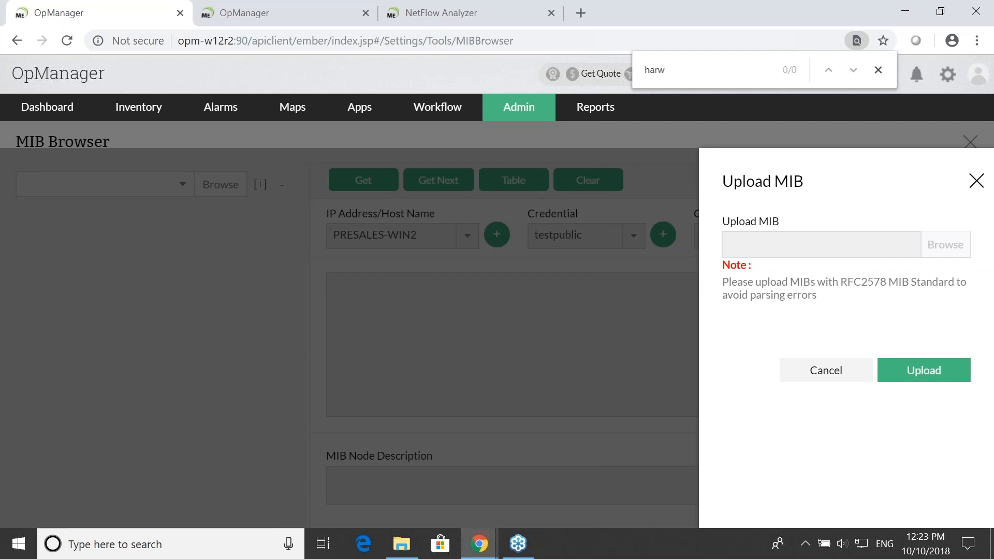
# - Switch to the presentation and show the examples on the custom SNMP monitor slide
pyautogui.hotkey('alt', 'Tab')
pyautogui.hotkey('alt', 'Tab')
pyautogui.hotkey('alt', 'Tab')
pyautogui.hotkey('alt', 'Tab')
pyautogui.hotkey('alt', 'Tab')
pyautogui.hotkey('alt', 'Tab')
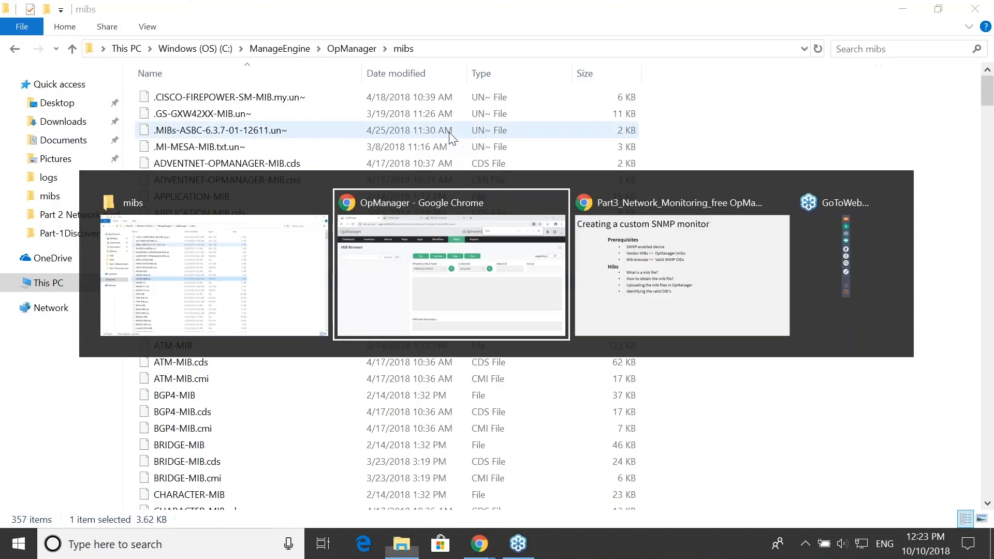
pyautogui.hotkey('alt', 'Tab')
pyautogui.hotkey('alt', 'Tab')
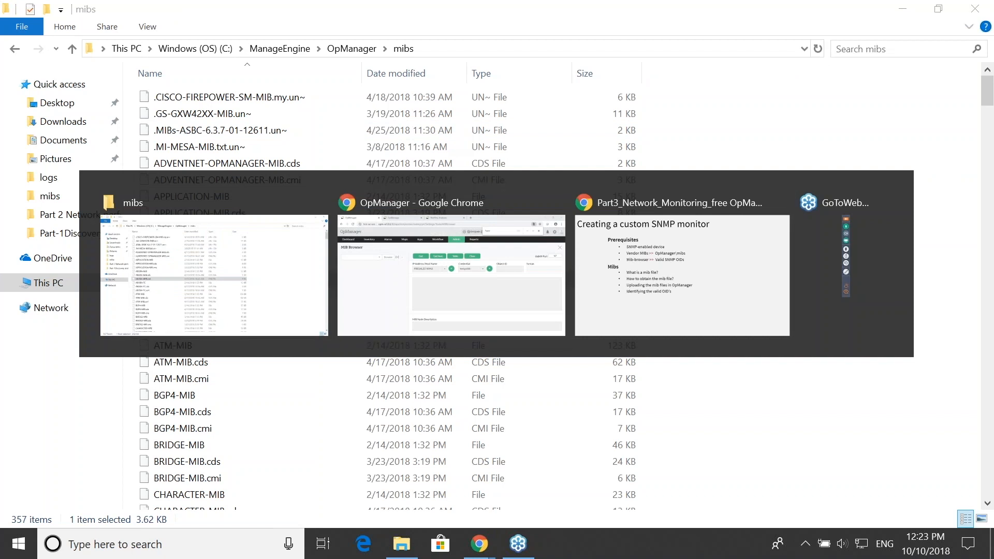
pyautogui.hotkey('alt', 'Tab')
pyautogui.press('Right')
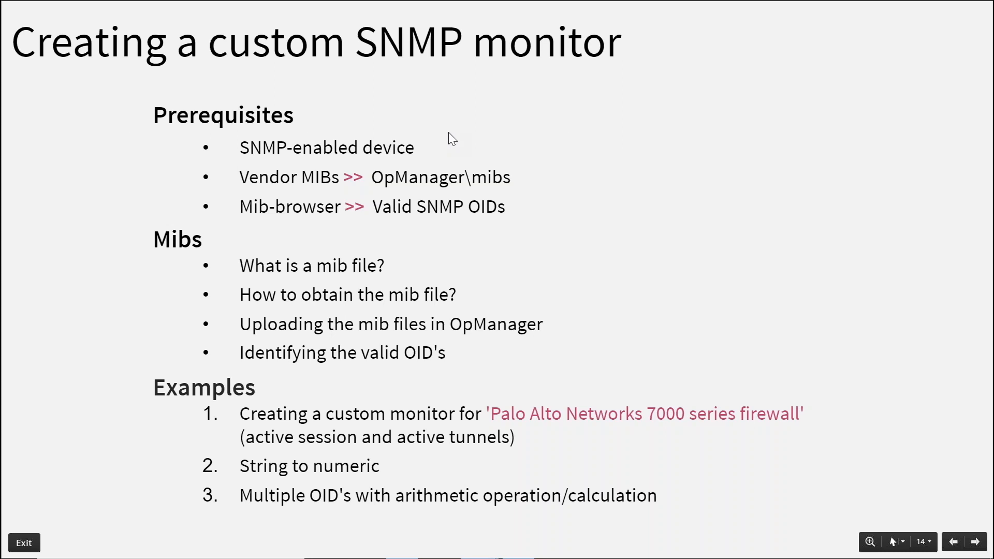
# - Return to OpManager and open the Device Templates list in the admin settings
pyautogui.hotkey('alt', 'Tab')
pyautogui.hotkey('alt', 'Tab')
pyautogui.hotkey('alt', 'Tab')
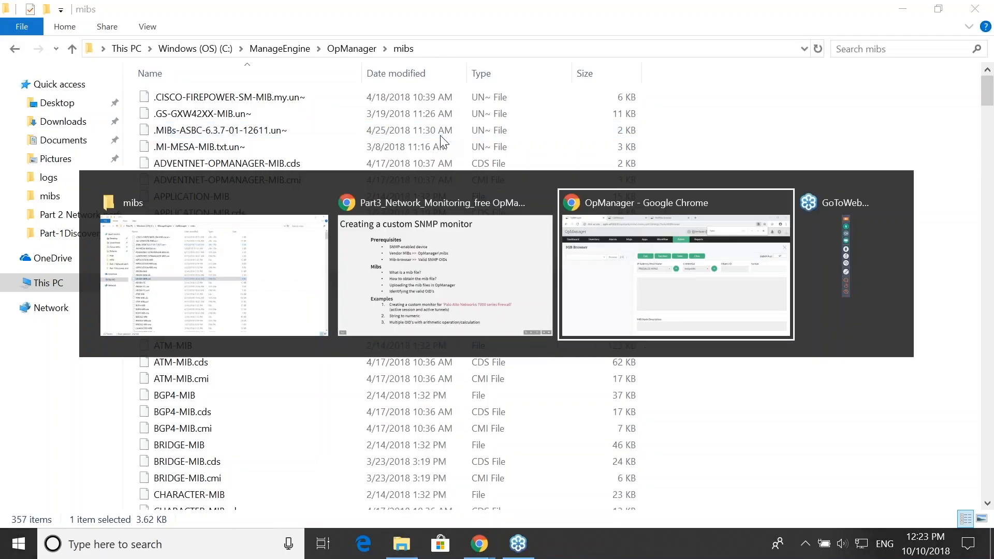
pyautogui.click(520, 122)
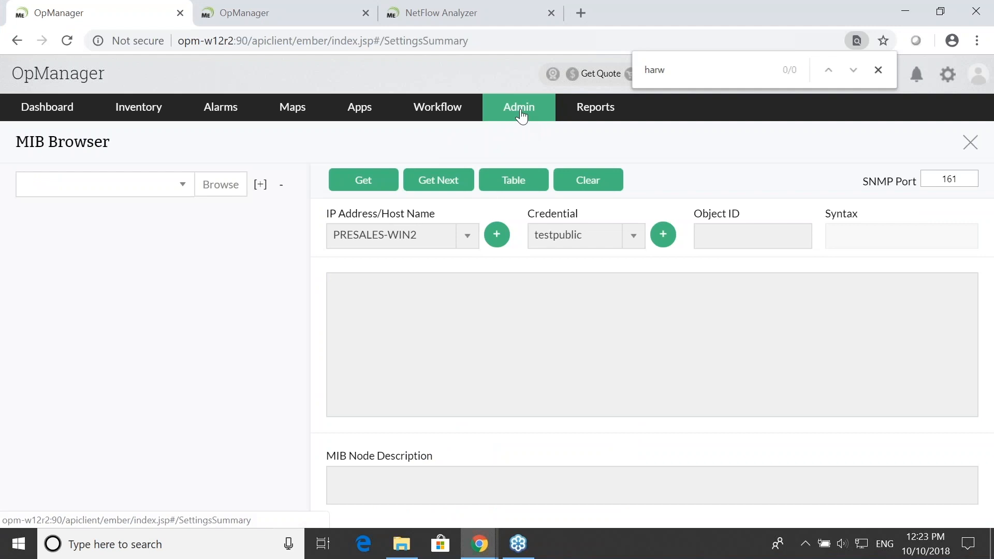
pyautogui.click(486, 205)
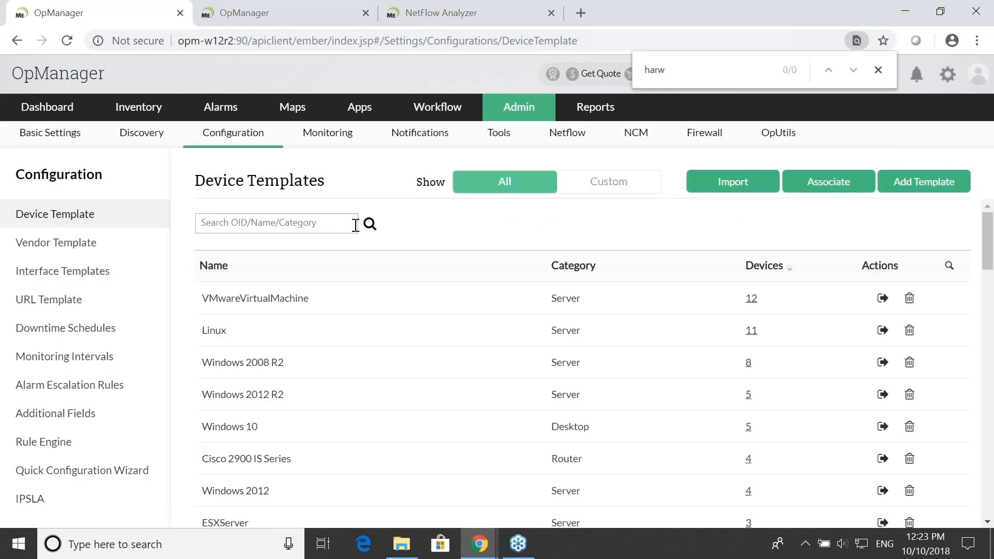
# - Search the device templates for "palo alto" and look through the matching firewall templates
pyautogui.click(355, 225)
pyautogui.write('pal')
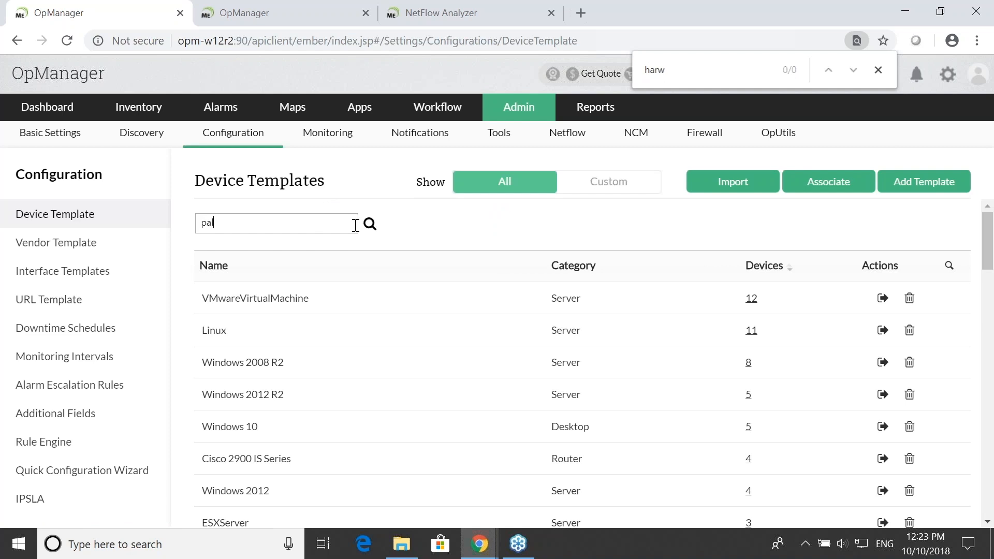
pyautogui.write('o alto')
pyautogui.press('Return')
pyautogui.scroll(-3, 430, 297)
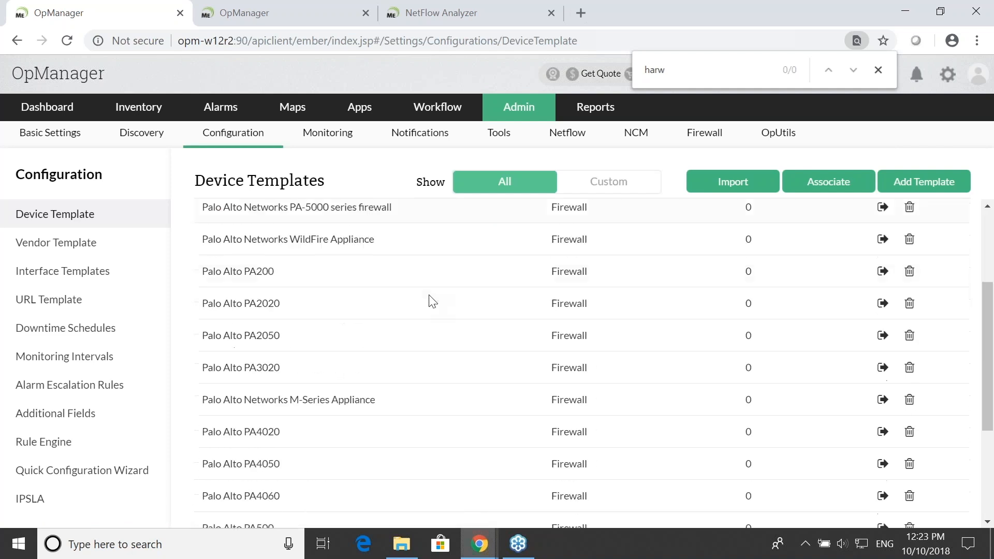
pyautogui.scroll(-4, 434, 306)
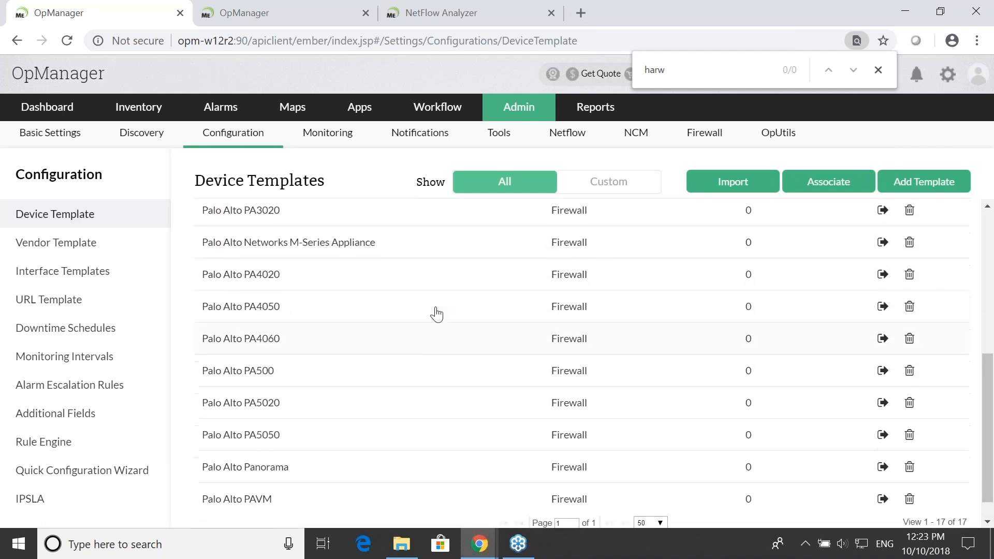
pyautogui.scroll(5, 435, 313)
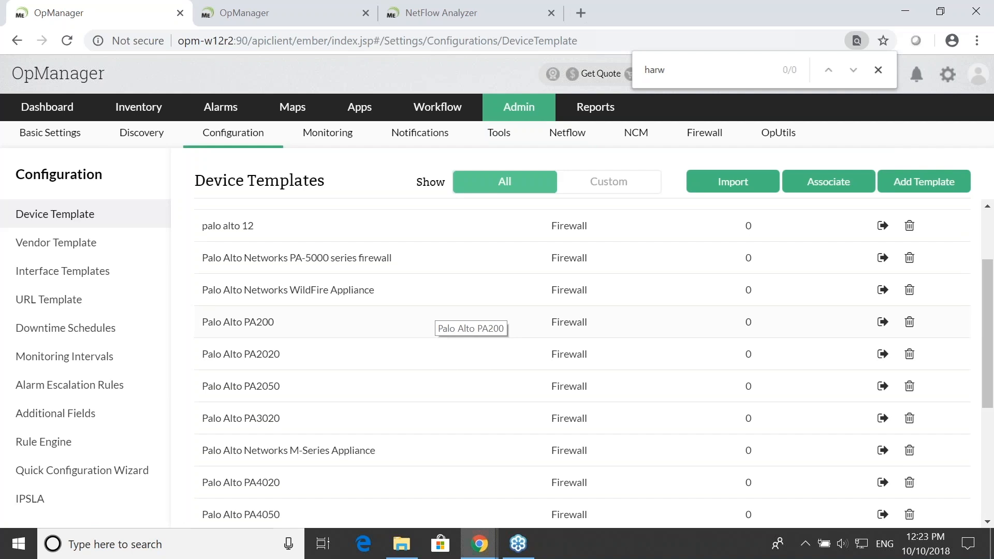
pyautogui.scroll(3, 445, 321)
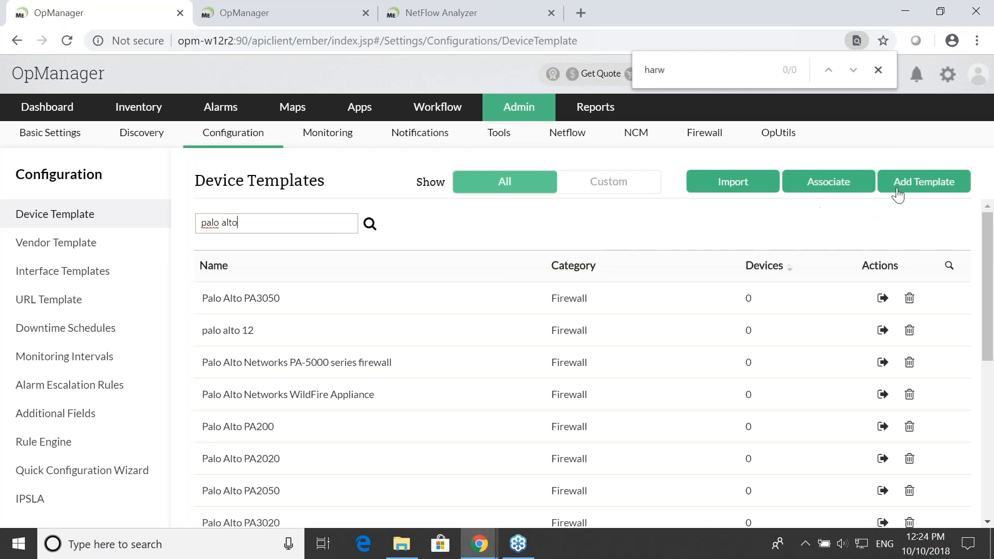
# - Start a new device template named "Palo Alto Networks 7000 series"
pyautogui.click(908, 190)
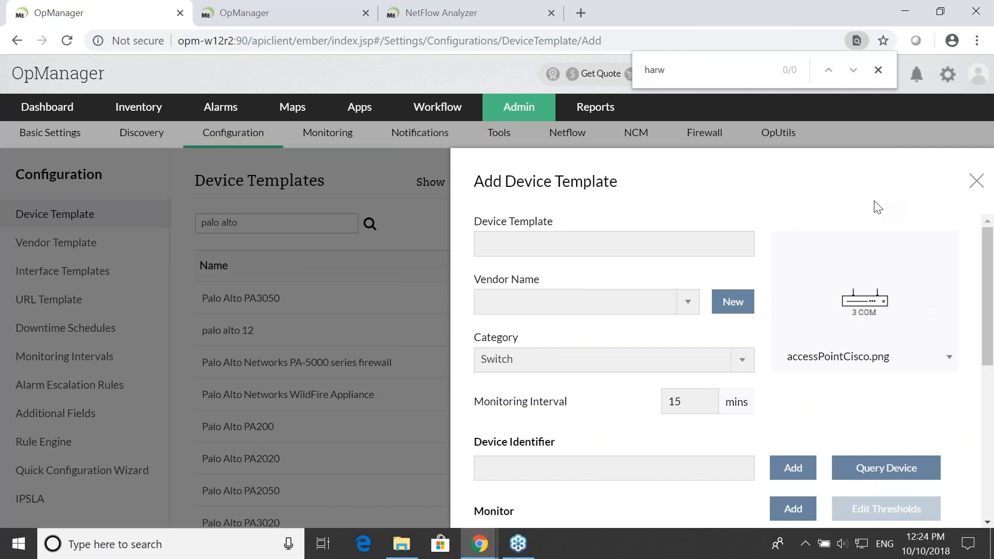
pyautogui.click(641, 252)
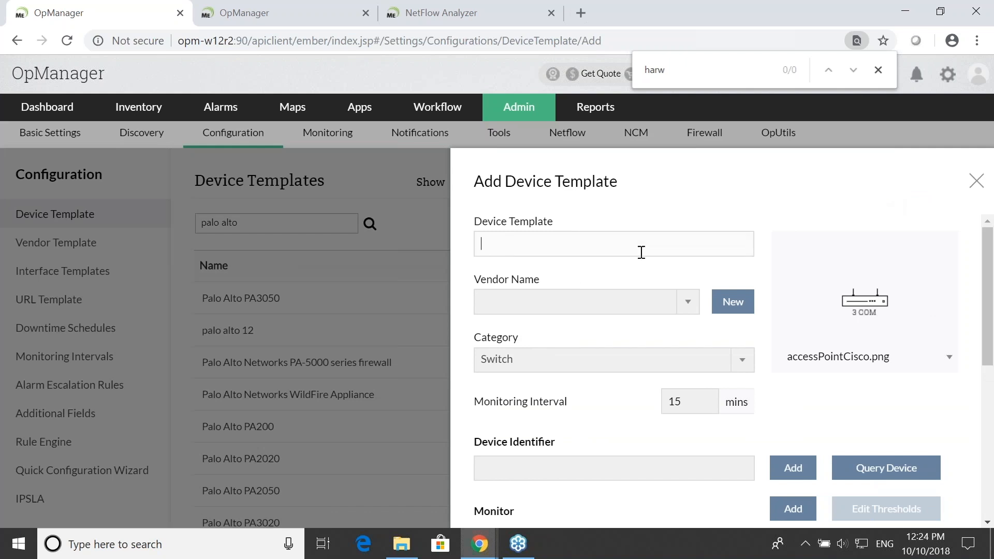
pyautogui.write('Palo Alto Networks 700 0 series')
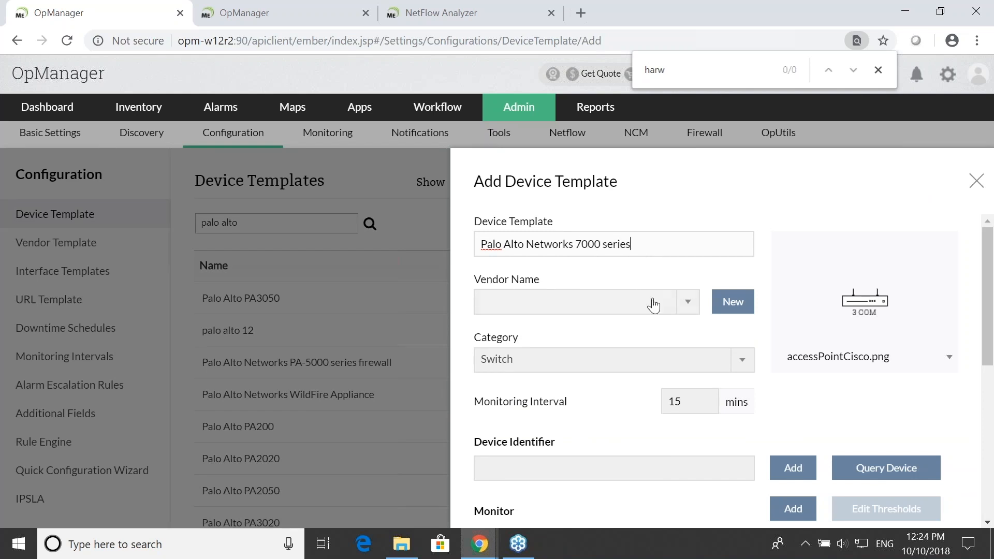
# - Set the template's vendor to Palo Alto Networks and its category to Firewall
pyautogui.click(682, 303)
pyautogui.write('palo')
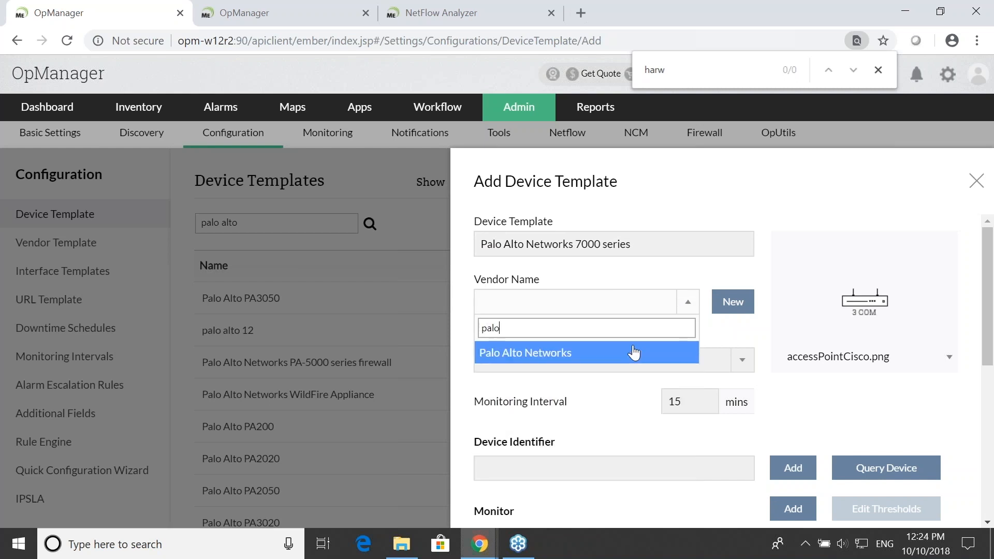
pyautogui.click(634, 353)
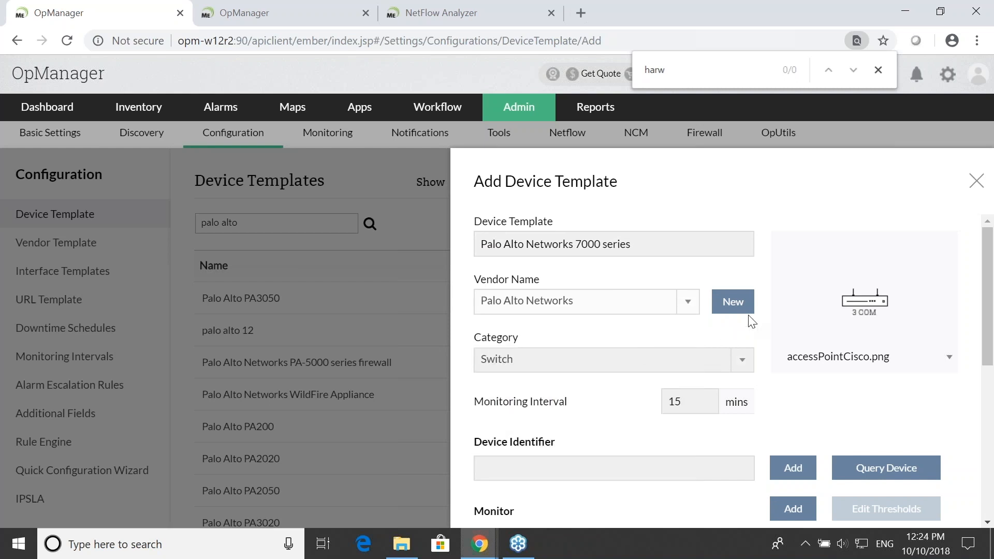
pyautogui.scroll(-1, 672, 337)
pyautogui.click(657, 288)
pyautogui.write('fi')
pyautogui.press('Return')
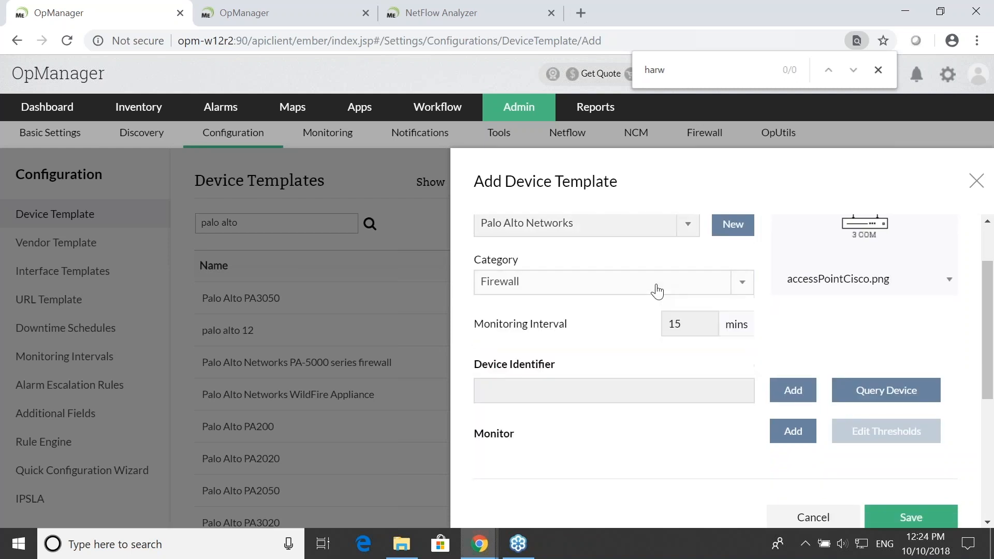
# - Set the template's monitoring interval to 5 minutes
pyautogui.click(682, 329)
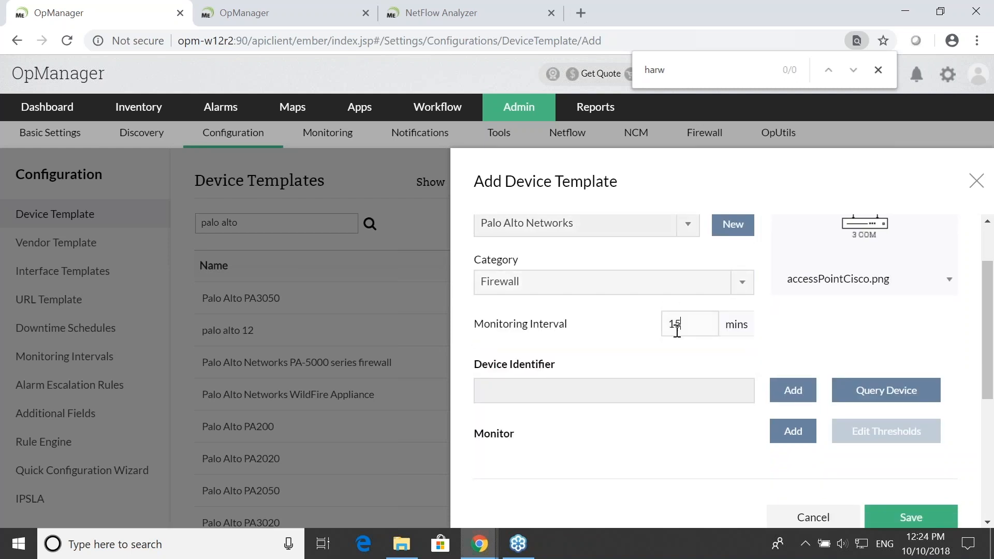
pyautogui.press('BackSpace')
pyautogui.press('BackSpace')
pyautogui.write('5')
pyautogui.click(638, 348)
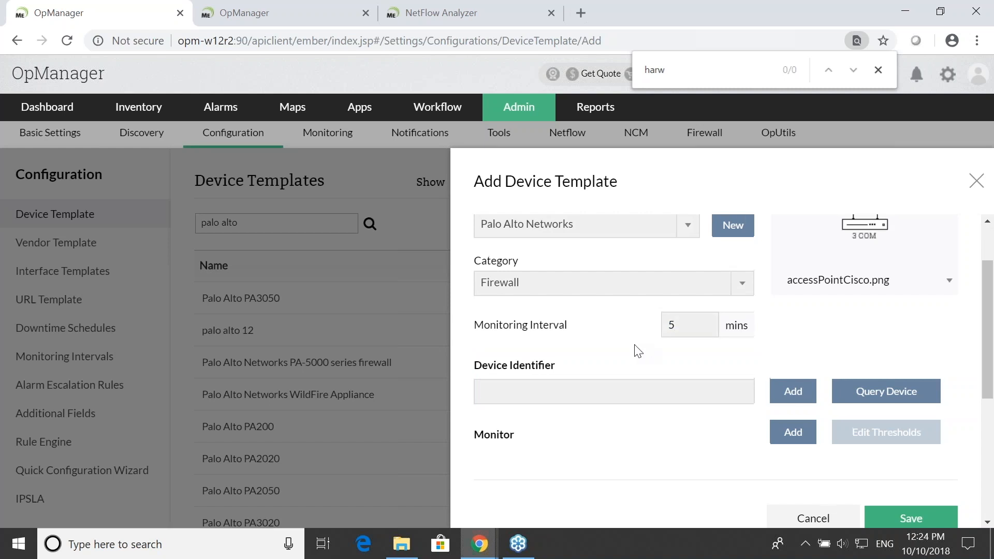
# - Choose the firewall.png image as the device template's icon
pyautogui.scroll(2, 698, 352)
pyautogui.click(928, 361)
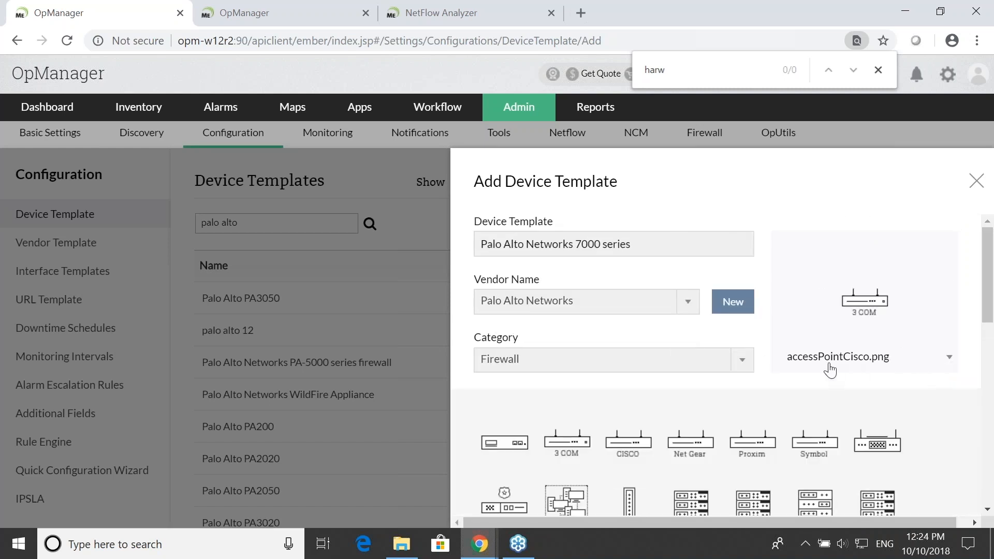
pyautogui.scroll(-2, 817, 398)
pyautogui.scroll(-2, 827, 392)
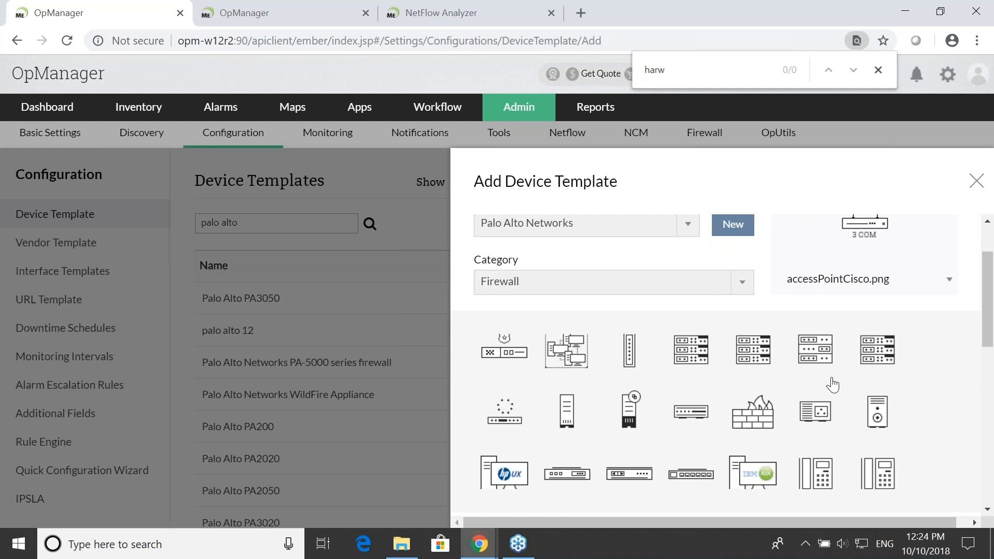
pyautogui.click(758, 415)
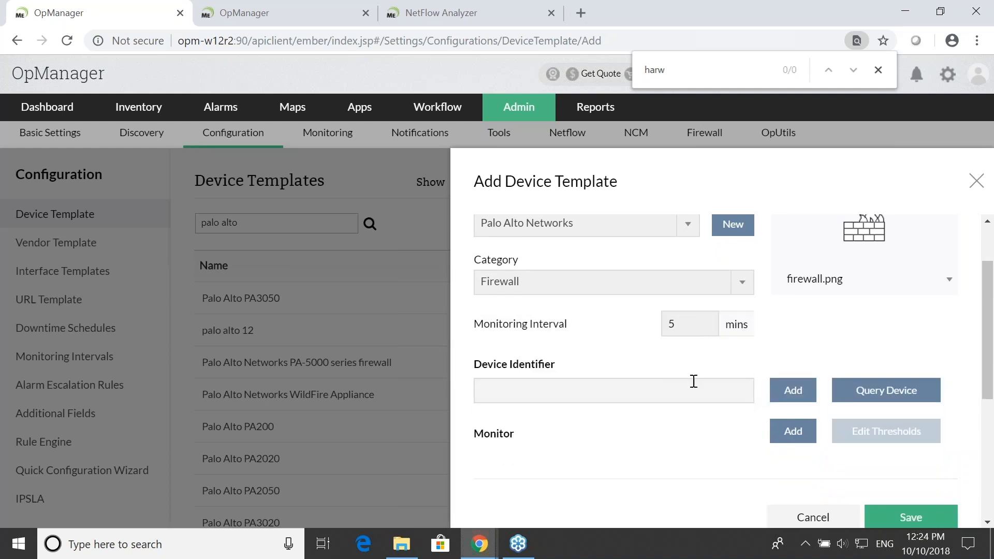
# - Enter "1.2.2." as the beginning of the template's device identifier
pyautogui.click(640, 399)
pyautogui.write('1.2.2.')
# - Try to query device 192.168.49.3 with the Public credential for its identifier, and close the query form
pyautogui.click(860, 396)
pyautogui.click(613, 248)
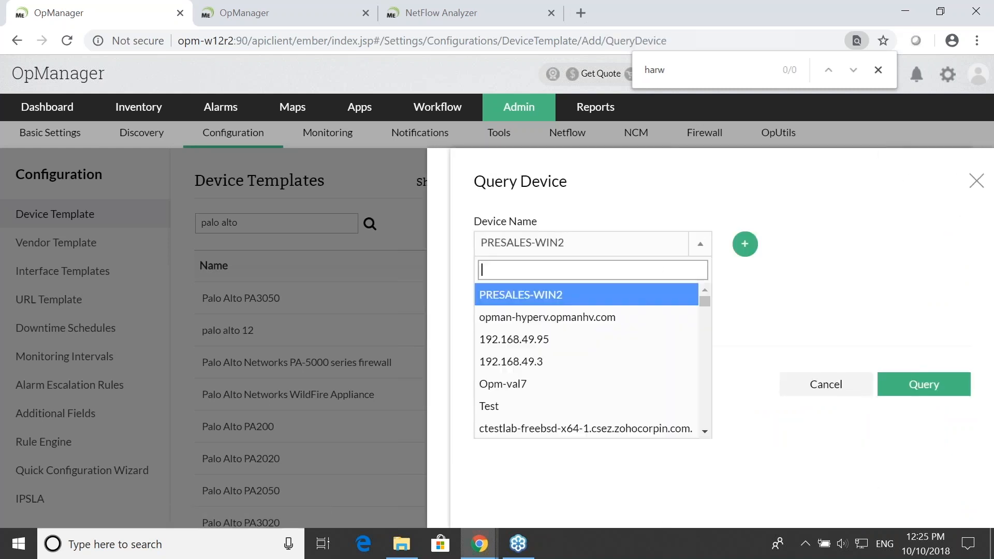
pyautogui.click(592, 361)
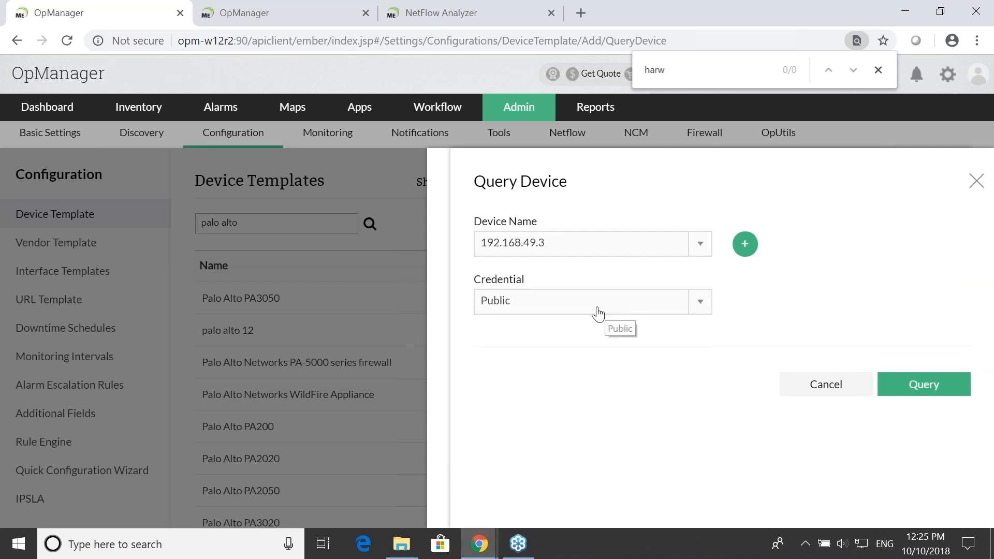
pyautogui.click(596, 313)
pyautogui.click(596, 311)
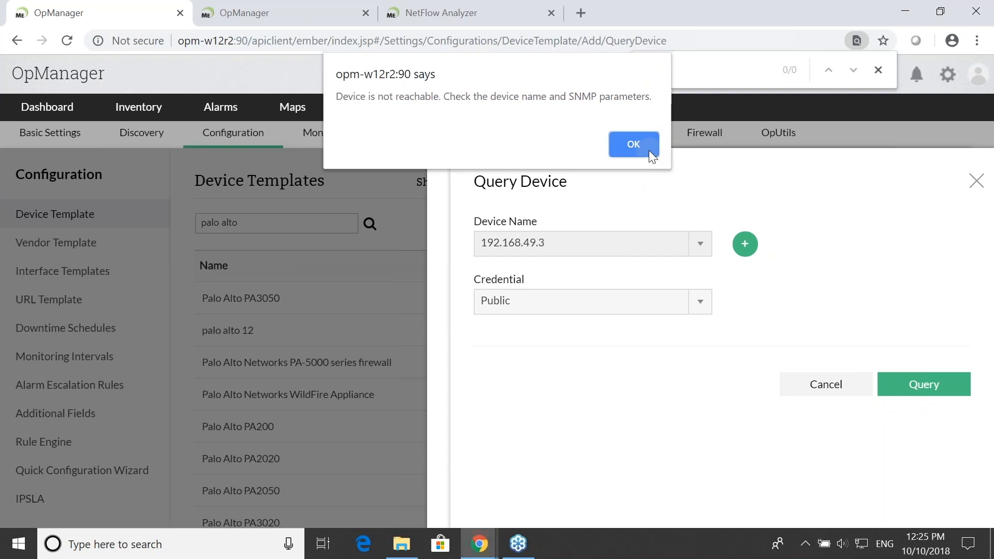
pyautogui.click(648, 150)
pyautogui.click(976, 180)
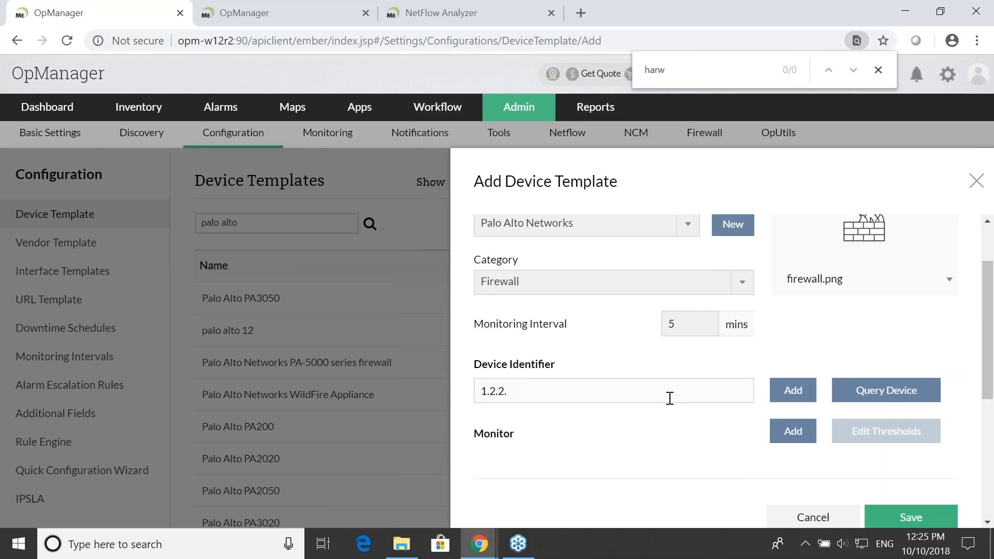
# - Complete the device identifier as "1.2.2.paloalto.r" and add it to the template
pyautogui.click(599, 396)
pyautogui.write('paloalto.r')
pyautogui.click(802, 396)
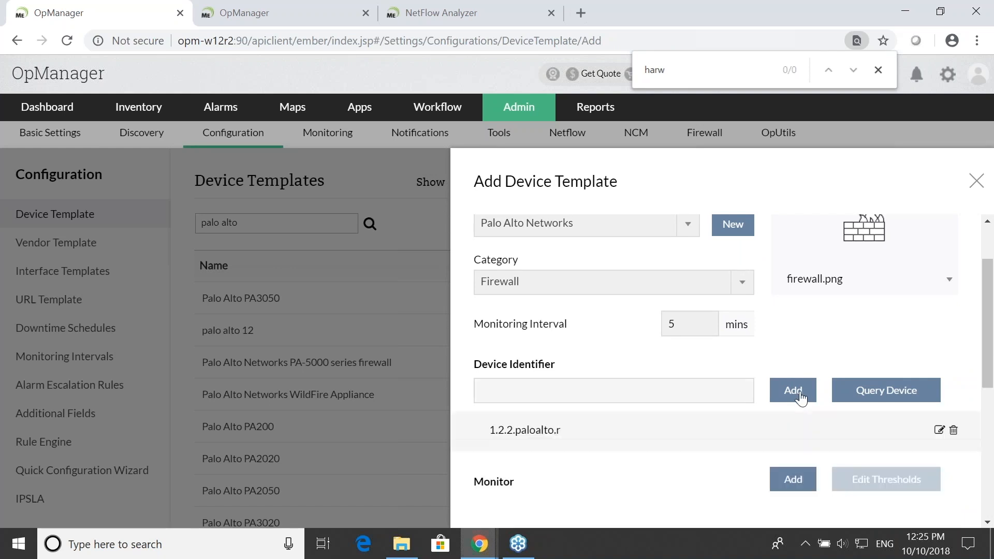
# - Save the new Palo Alto Networks 7000 series device template and dismiss the browser's page search for "harw"
pyautogui.scroll(-5, 742, 388)
pyautogui.scroll(3, 592, 337)
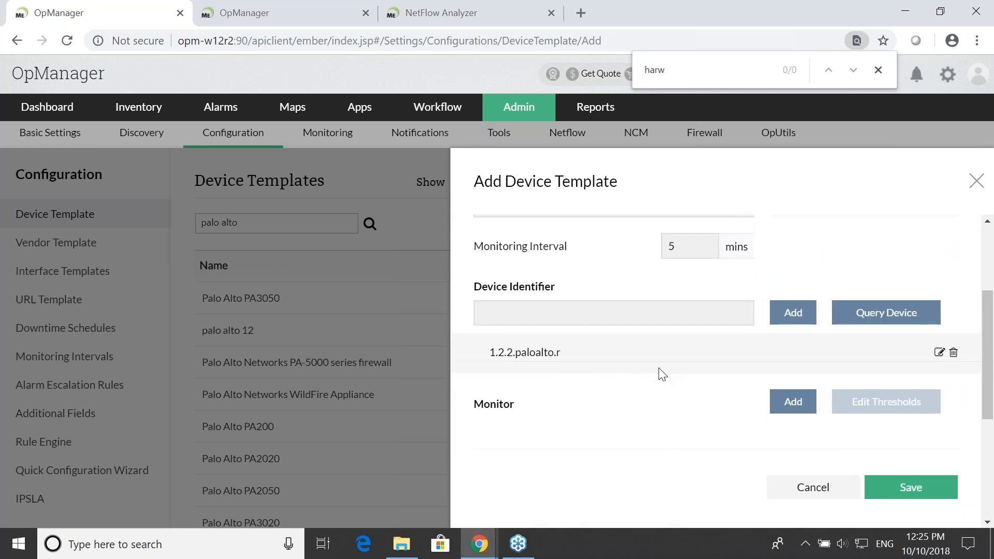
pyautogui.scroll(-1, 710, 385)
pyautogui.click(897, 408)
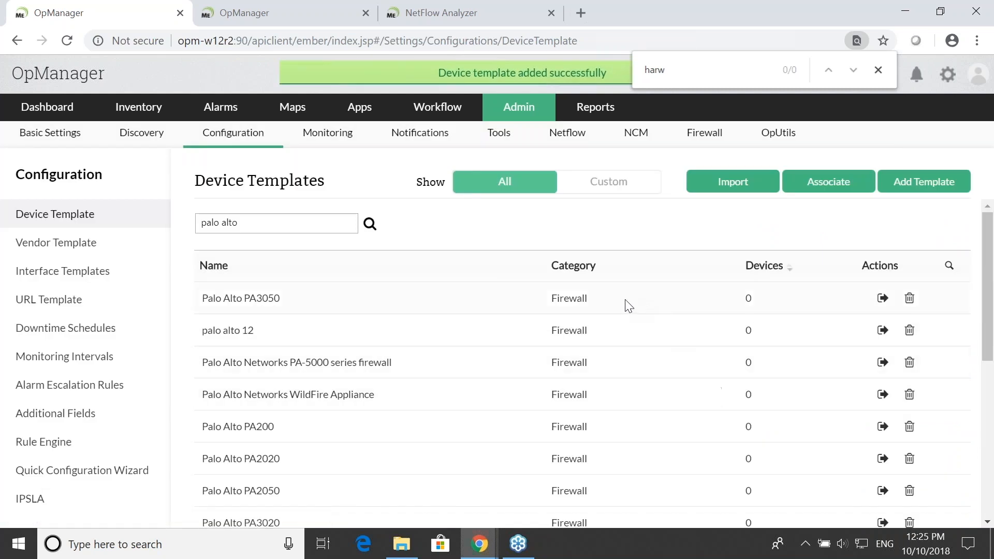
pyautogui.click(878, 70)
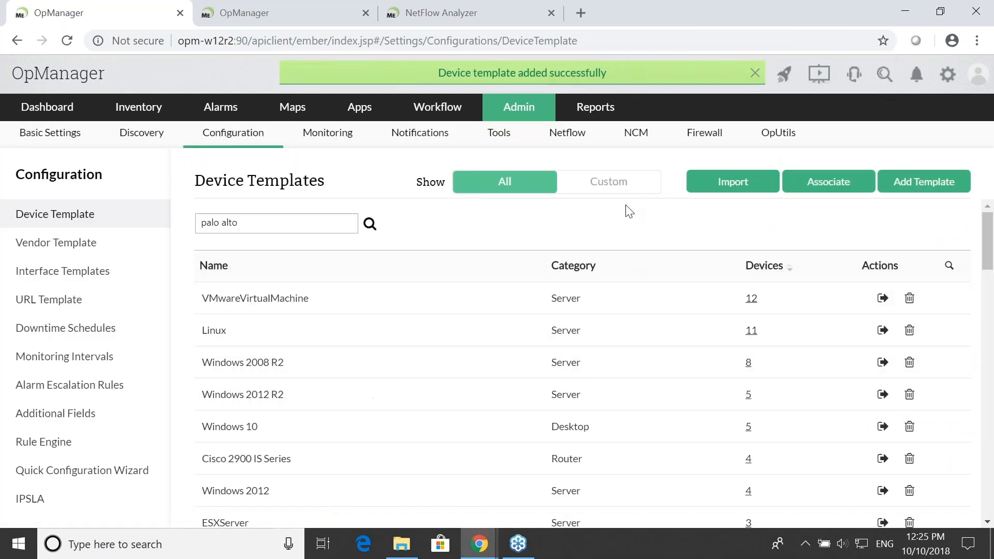
# - Show only the custom device templates and open the Palo Alto Networks 7000 series template
pyautogui.click(632, 195)
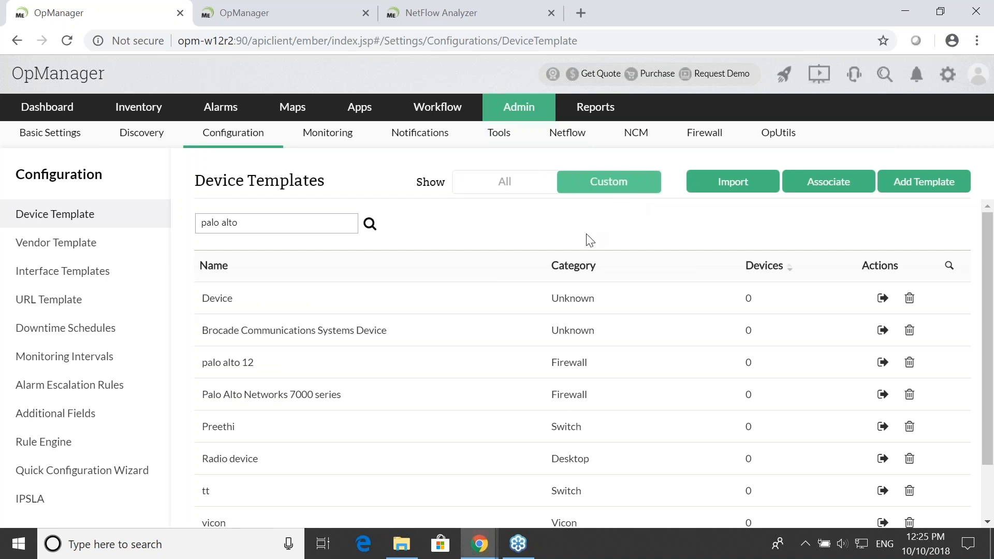
pyautogui.scroll(-2, 570, 426)
pyautogui.scroll(2, 569, 426)
pyautogui.scroll(-1, 631, 369)
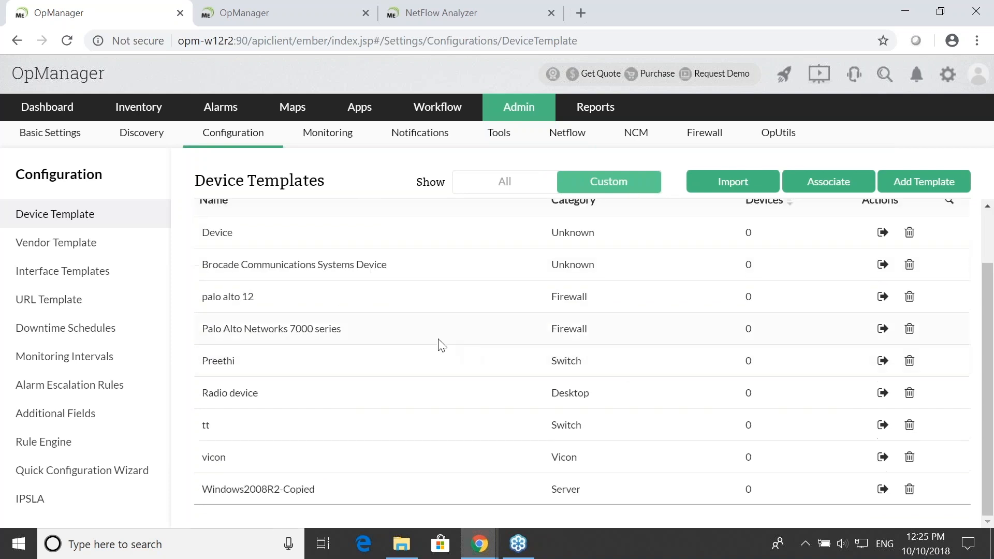
pyautogui.click(311, 330)
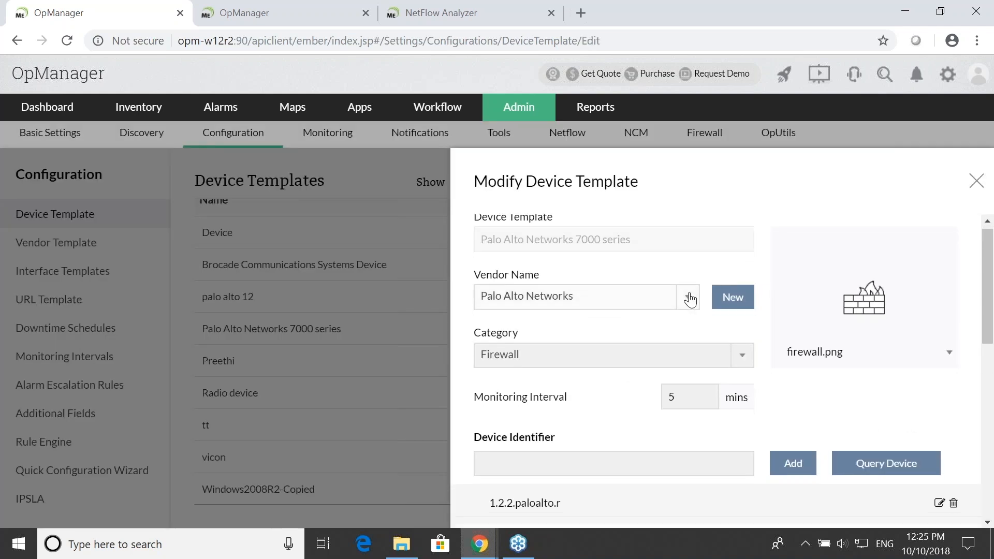
# - Review the template's vendor, category, monitoring interval, device identifier and monitor section
pyautogui.scroll(-2, 689, 292)
pyautogui.scroll(2, 692, 295)
pyautogui.scroll(-1, 693, 297)
pyautogui.scroll(-3, 694, 297)
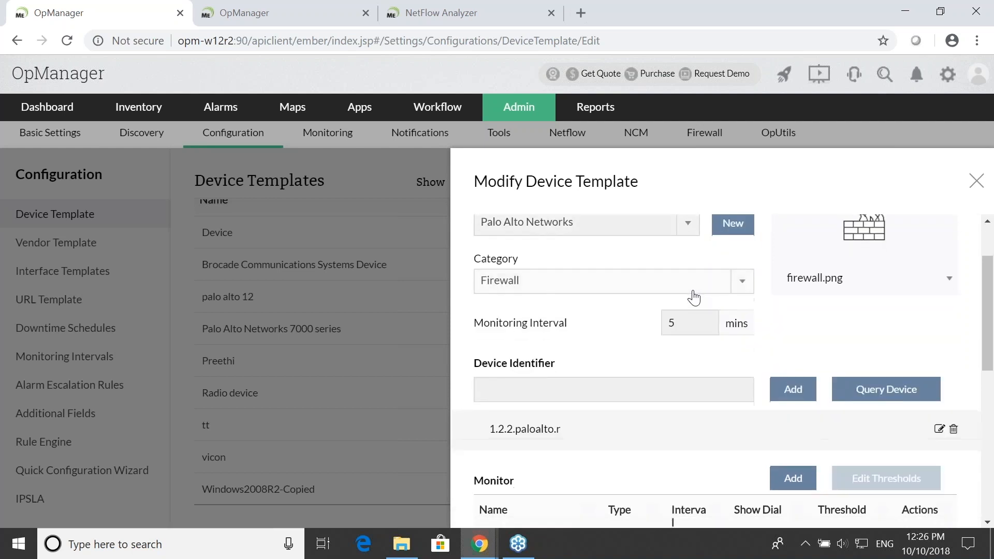
pyautogui.scroll(1, 680, 322)
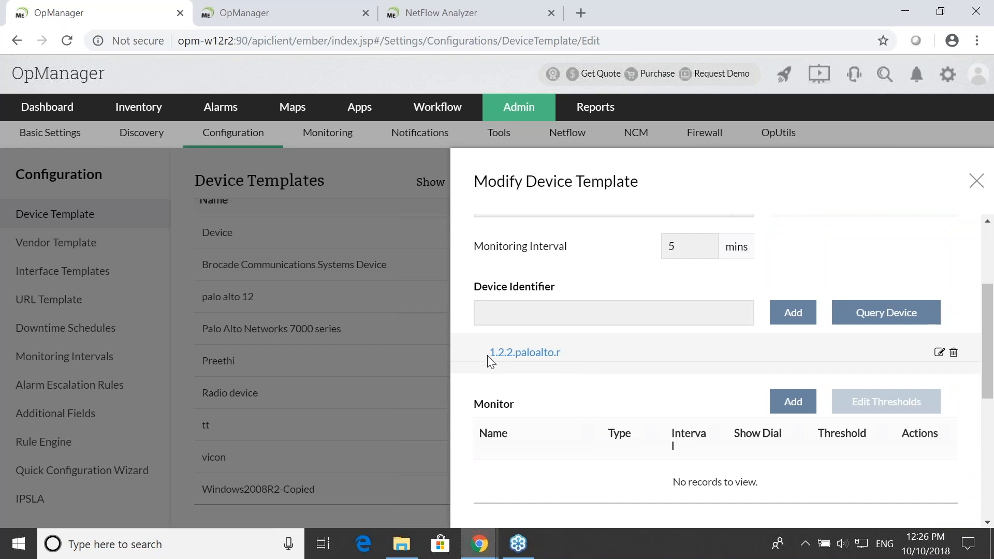
pyautogui.scroll(3, 588, 377)
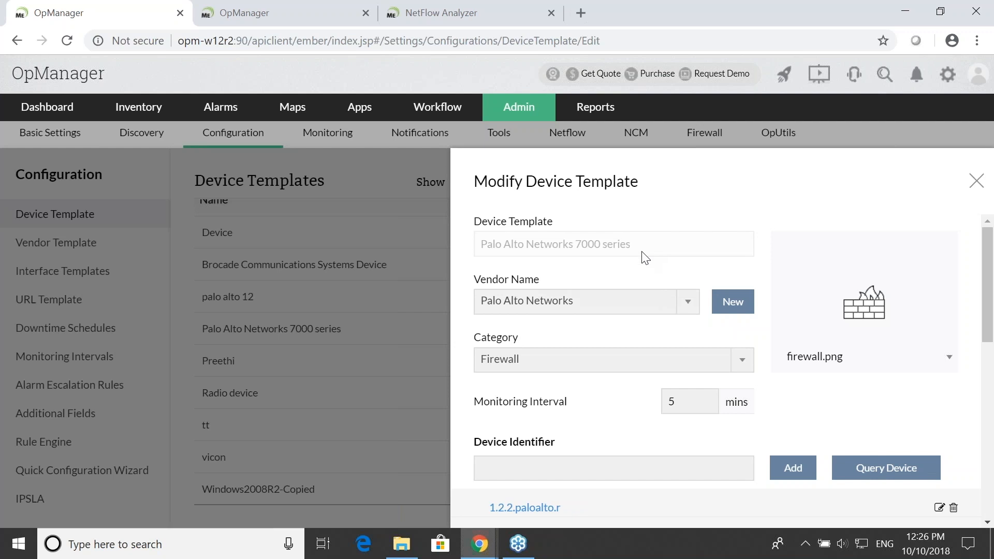
pyautogui.scroll(-2, 628, 305)
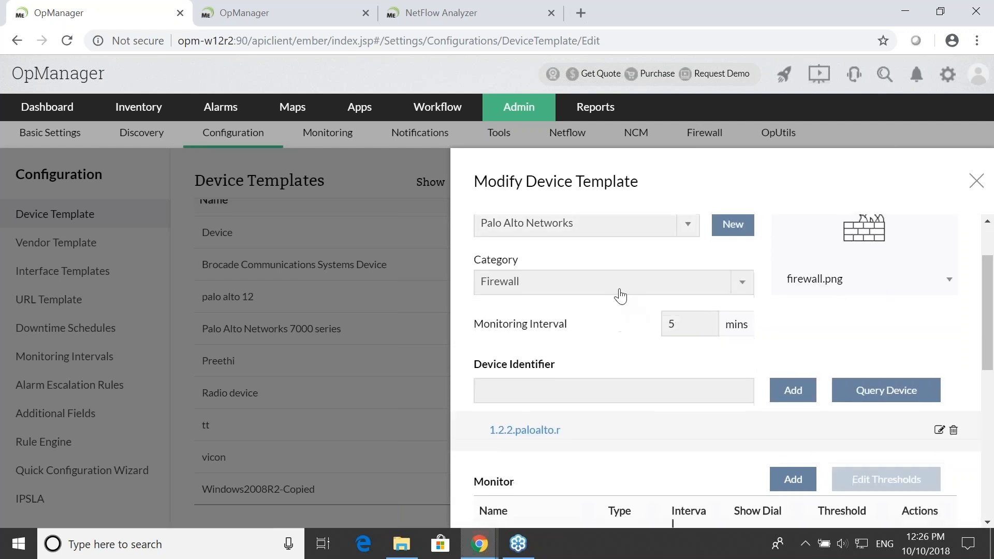
pyautogui.scroll(-3, 667, 300)
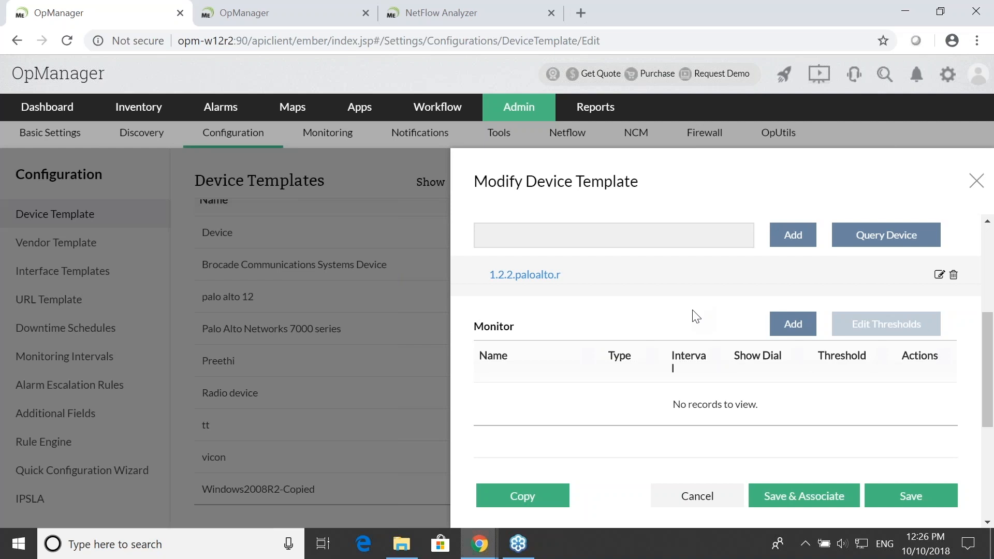
# - Switch to the presentation slide on creating a custom SNMP monitor, check its examples, and return to the OpManager template
pyautogui.hotkey('alt', 'Tab')
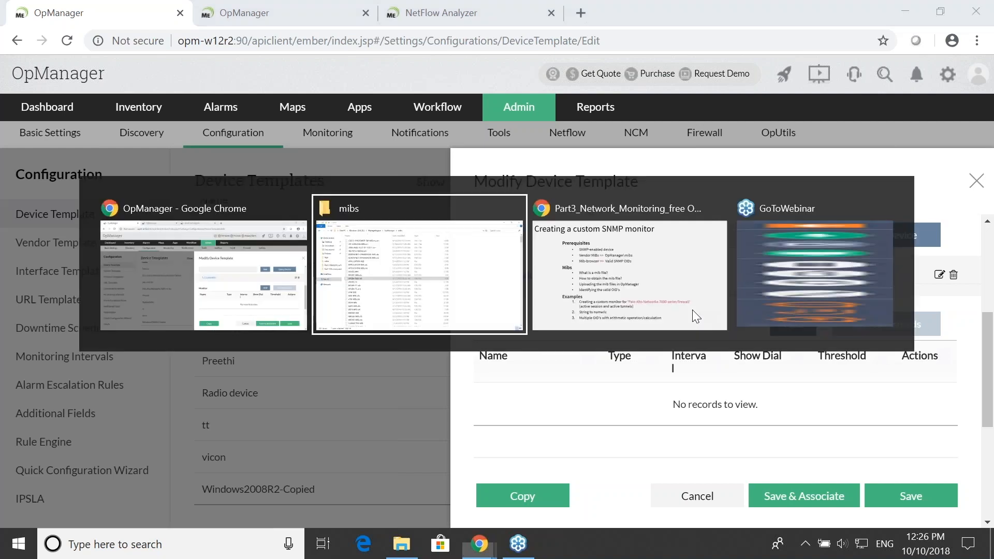
pyautogui.hotkey('alt', 'Tab')
pyautogui.hotkey('alt', 'Tab')
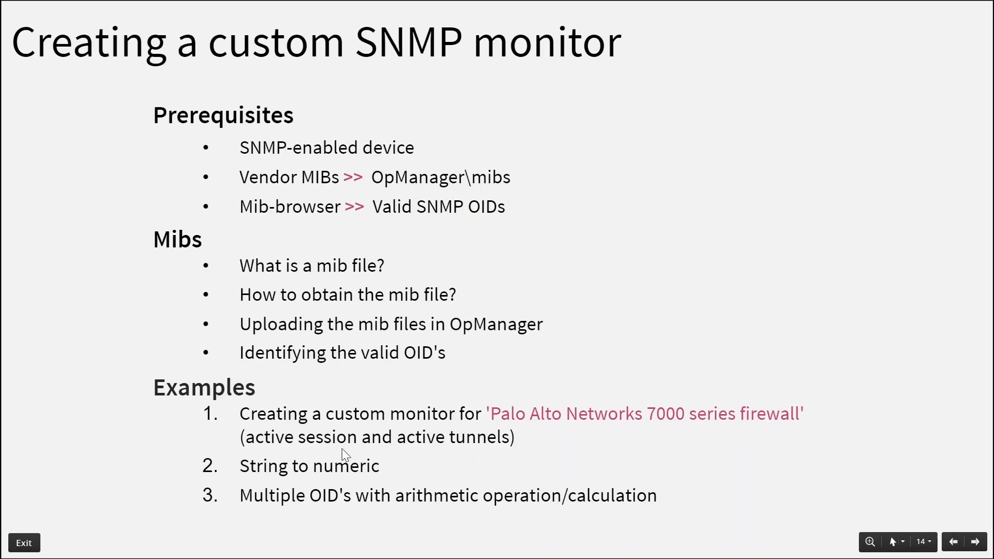
pyautogui.hotkey('alt', 'Tab')
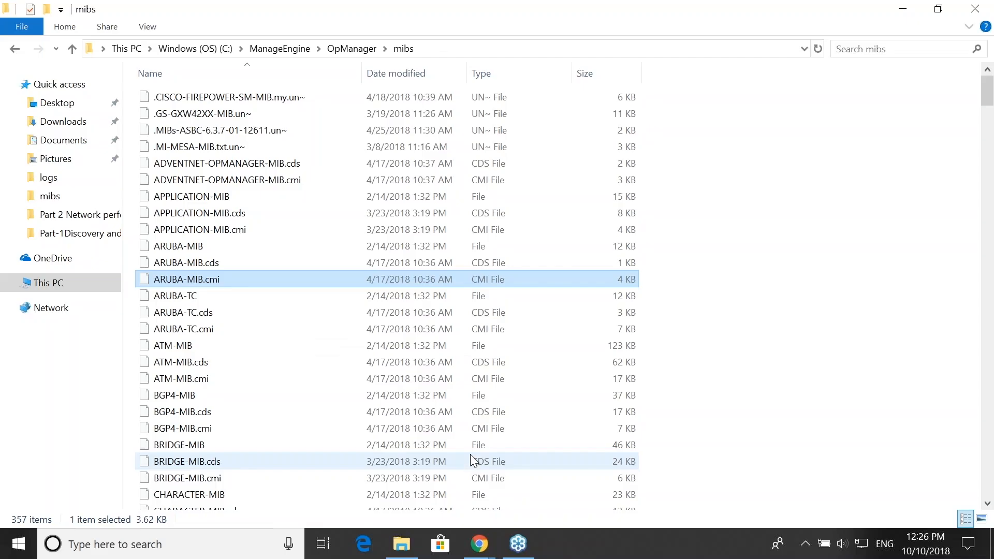
pyautogui.hotkey('alt', 'Tab')
pyautogui.hotkey('alt', 'Tab')
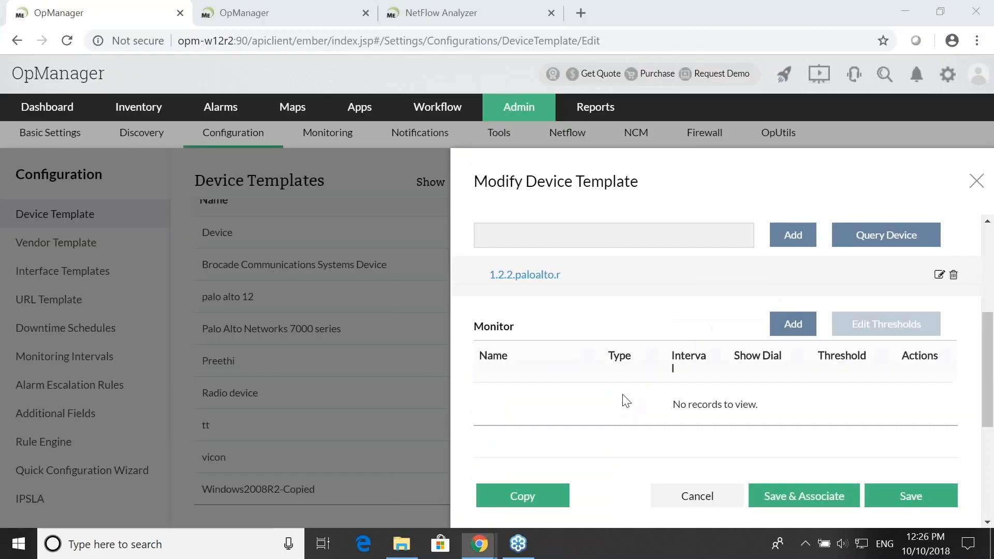
# - Start adding a monitor to the template, look through its vendor monitors, and open the form for a new SNMP monitor
pyautogui.click(800, 327)
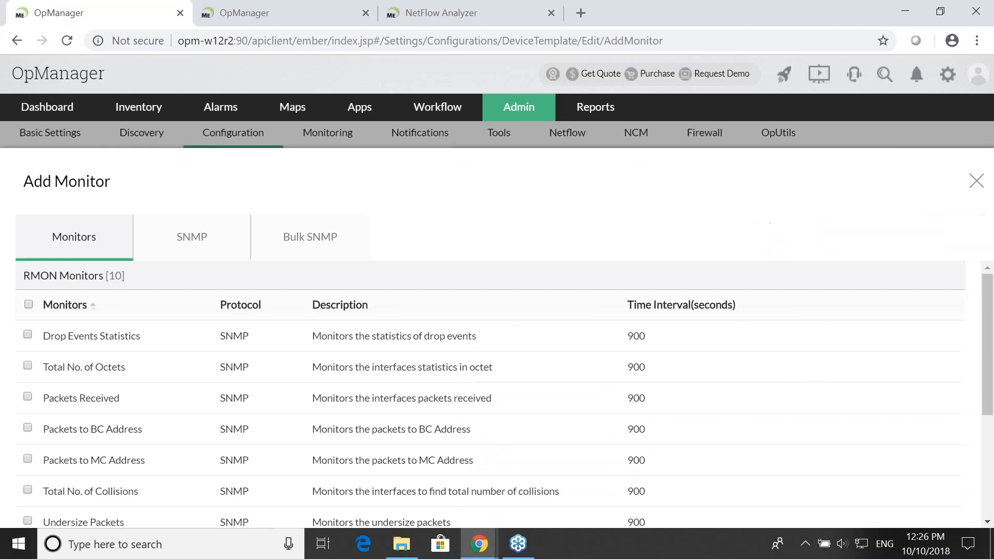
pyautogui.scroll(-3, 310, 373)
pyautogui.scroll(-2, 422, 370)
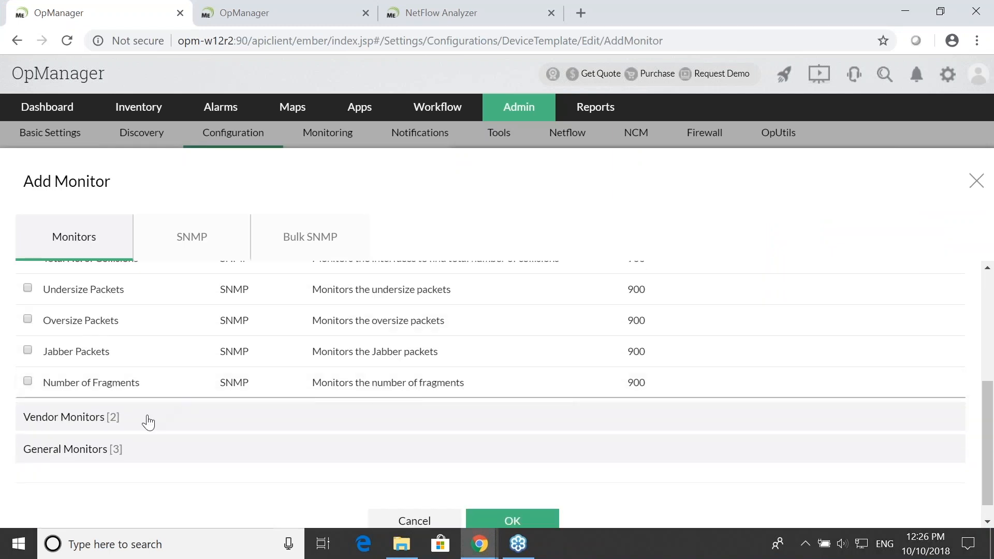
pyautogui.click(141, 416)
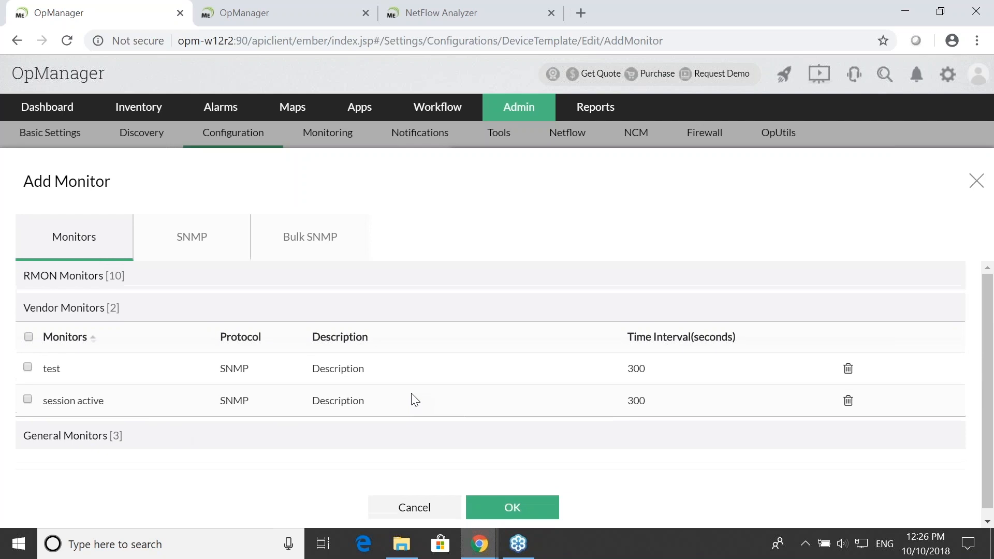
pyautogui.click(210, 257)
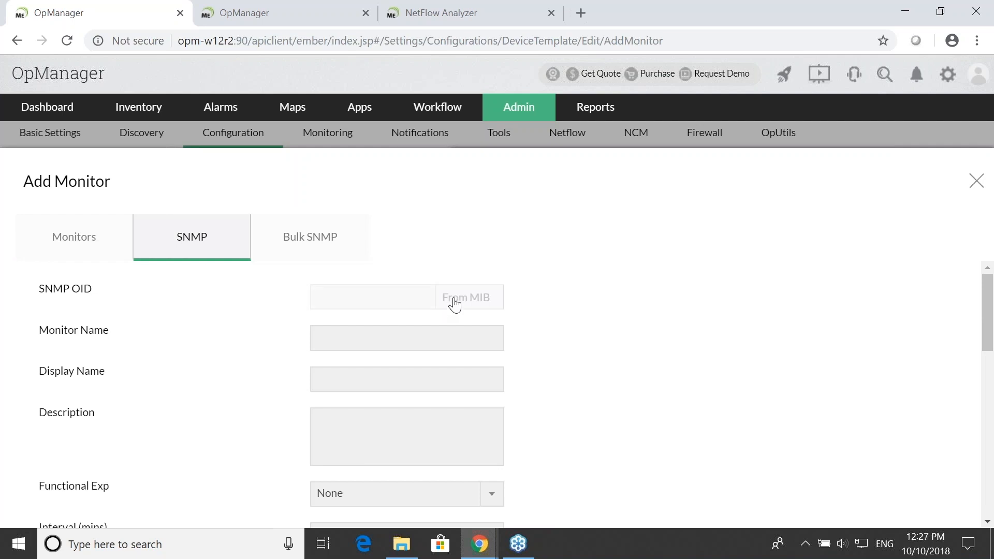
# - Switch to File Explorer and open the PAN-MIB-MODULES-8.0 folder inside PaloAlto mibs in Downloads
pyautogui.hotkey('alt', 'Tab')
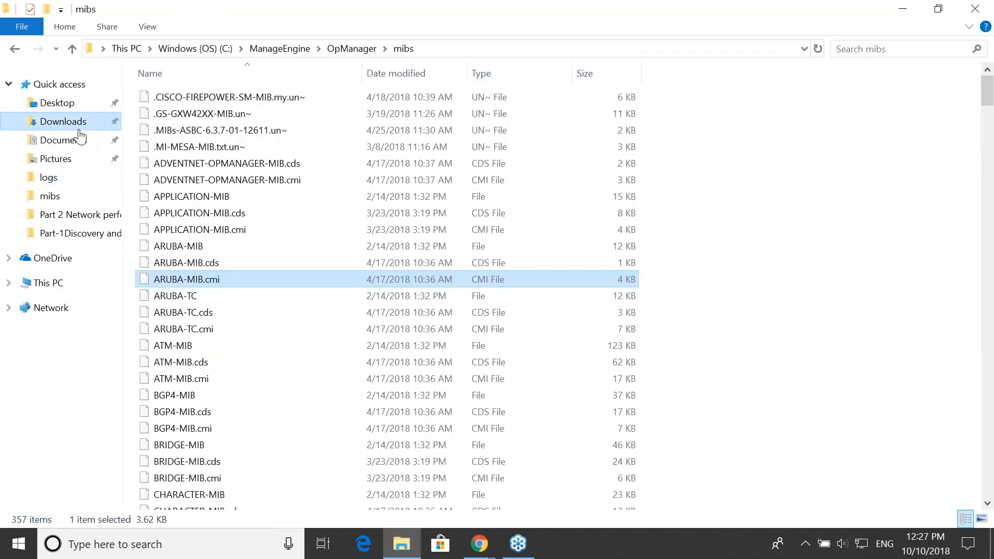
pyautogui.click(65, 122)
pyautogui.click(257, 132)
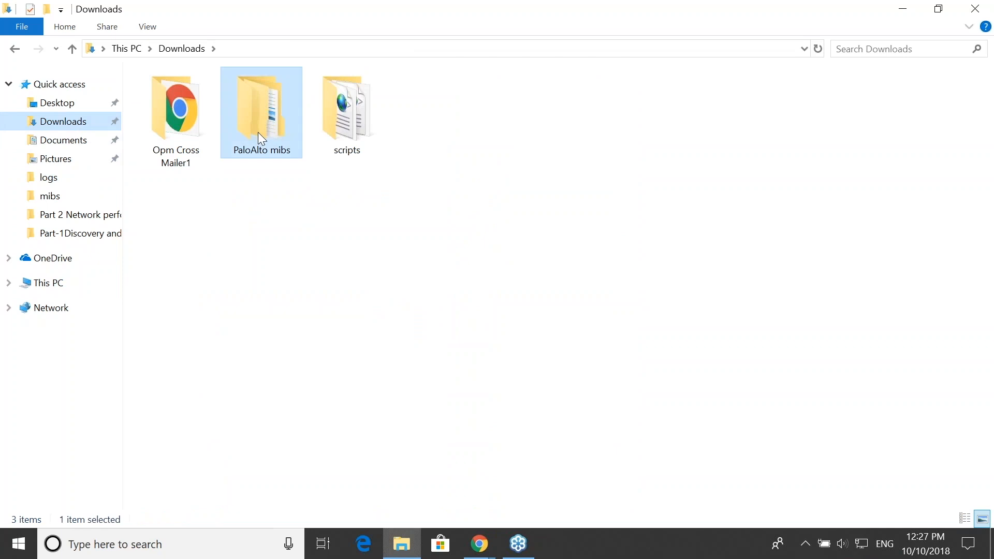
pyautogui.doubleClick(261, 139)
pyautogui.doubleClick(238, 103)
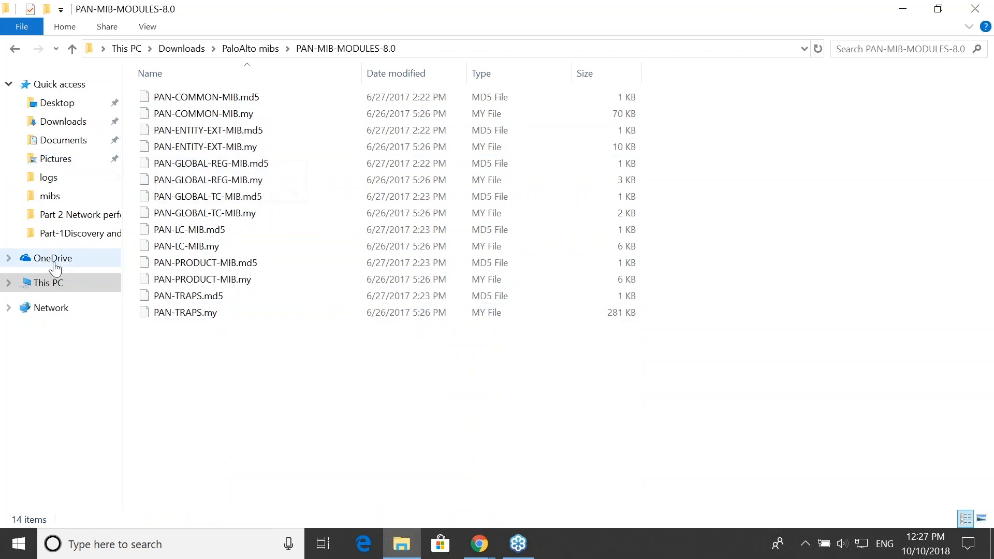
# - Go to the OpManager mibs folder and find the files whose names start with "pan"
pyautogui.click(70, 195)
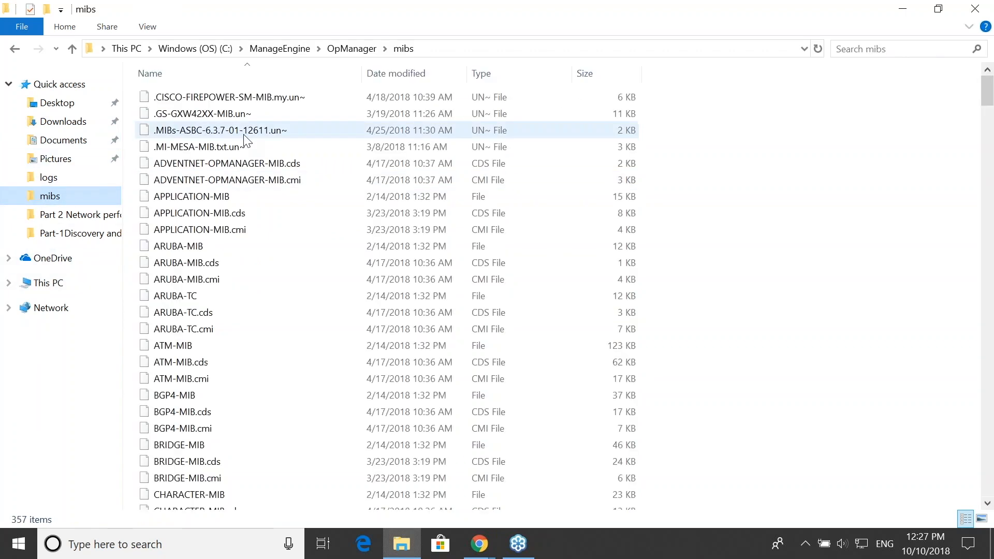
pyautogui.click(235, 248)
pyautogui.write('pan')
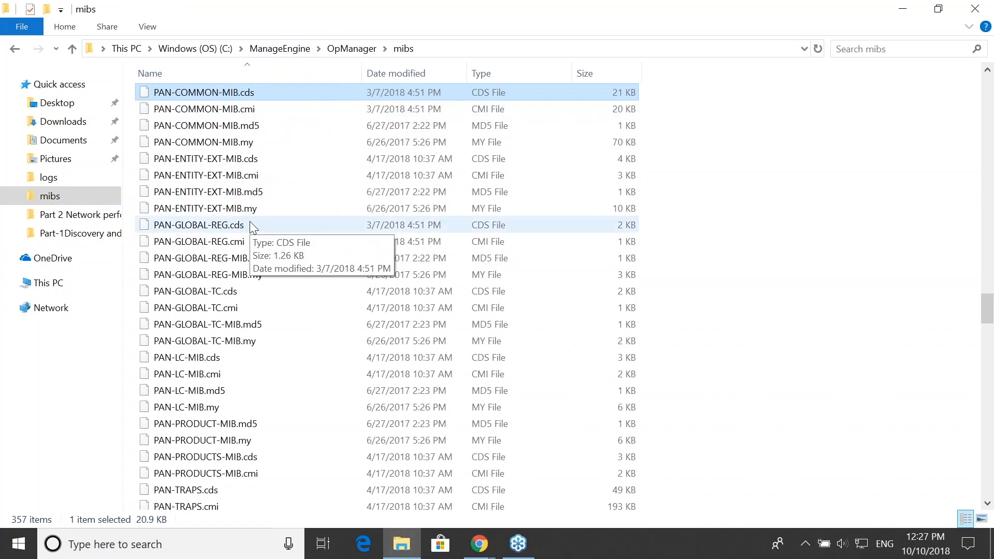
# - Switch back to OpManager and try to choose the monitor's SNMP OID from a MIB, closing the OID selection after each attempt
pyautogui.hotkey('alt', 'Tab')
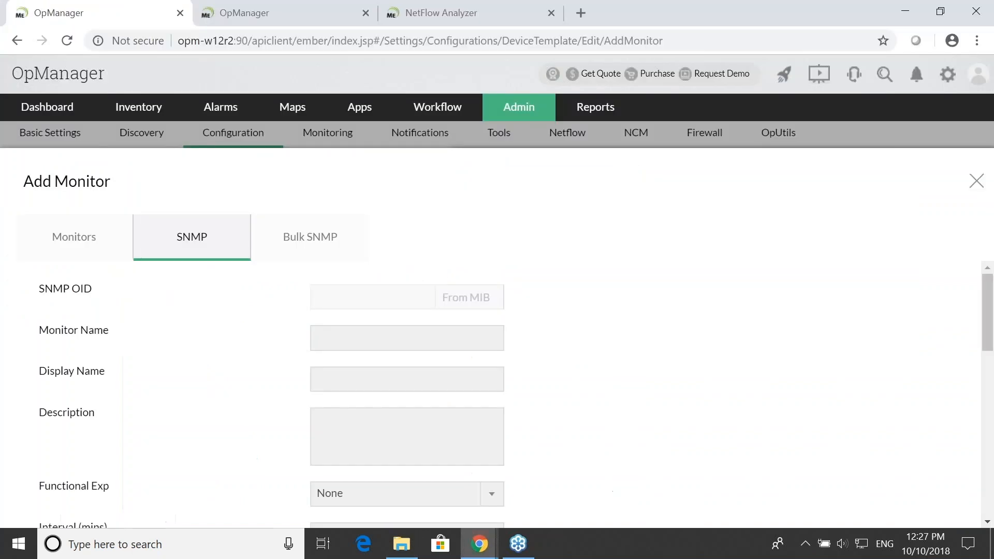
pyautogui.click(460, 304)
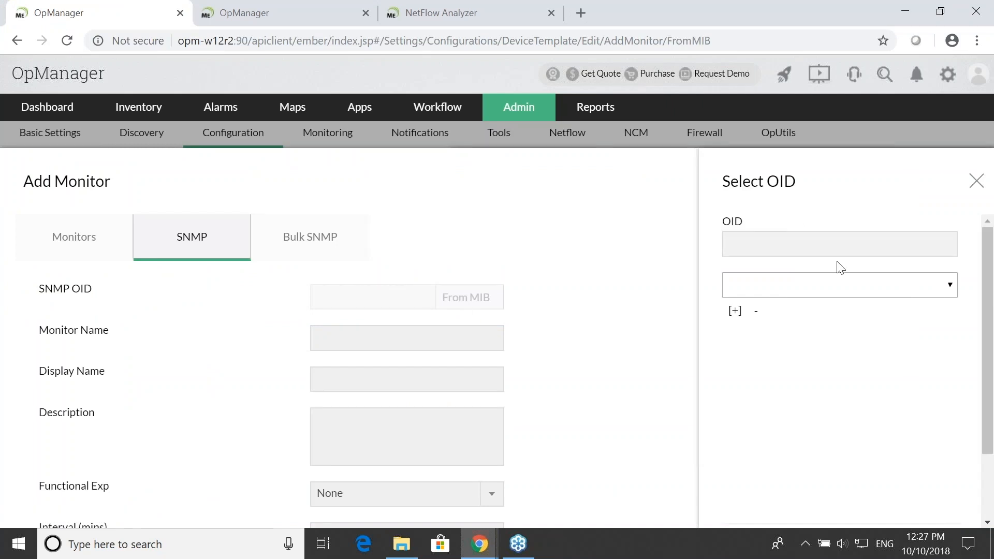
pyautogui.click(845, 290)
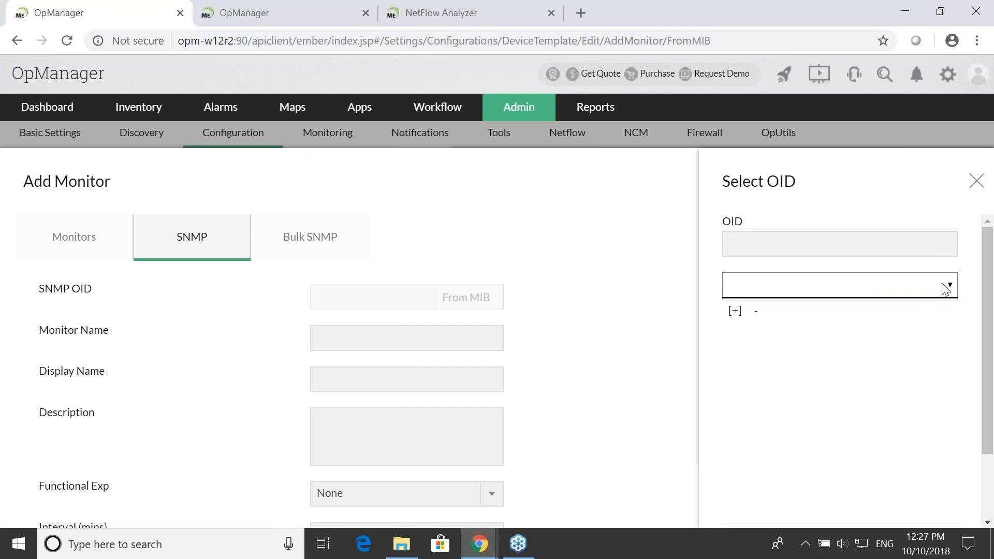
pyautogui.click(976, 181)
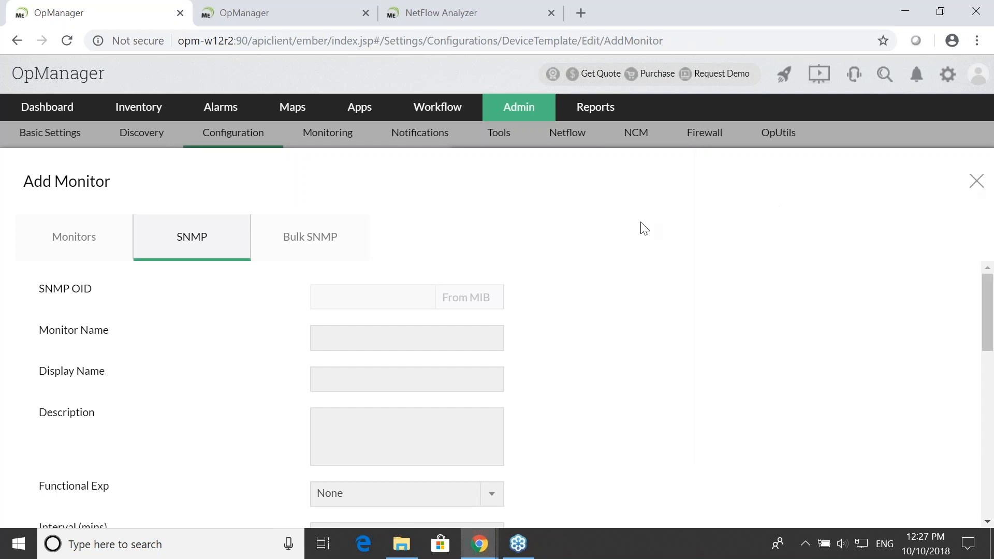
pyautogui.click(482, 295)
pyautogui.click(905, 284)
pyautogui.click(740, 311)
pyautogui.click(882, 295)
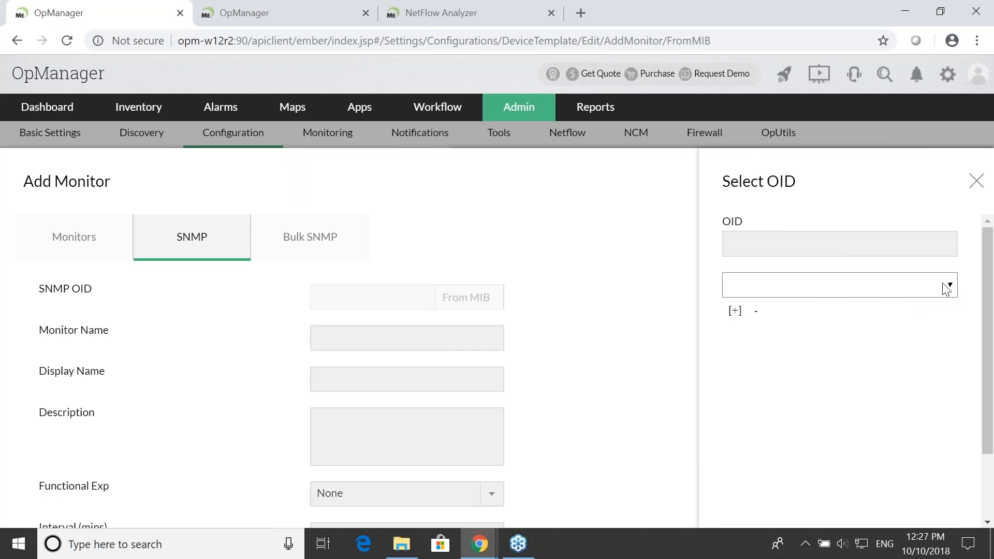
pyautogui.click(975, 182)
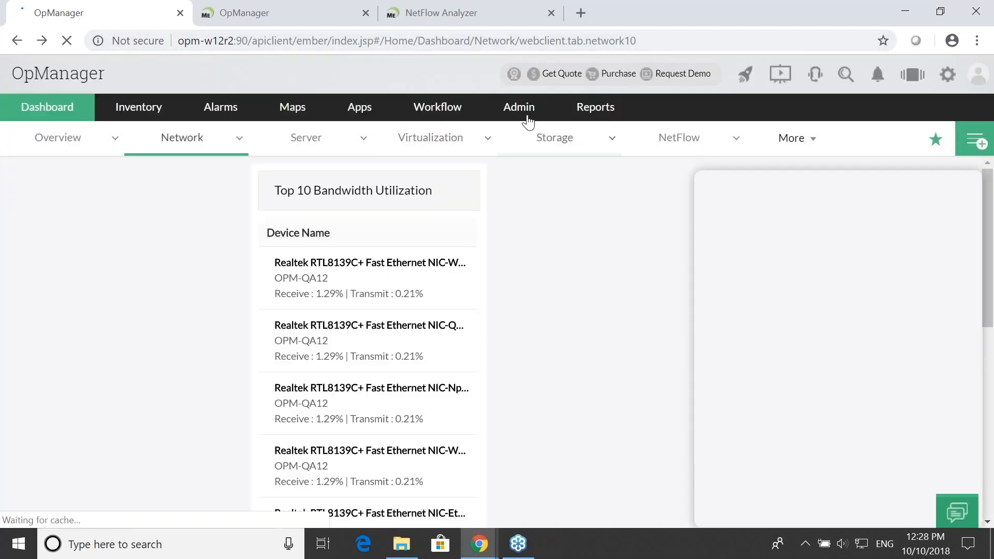
# - Open the MIB Browser from the admin tools
pyautogui.click(528, 122)
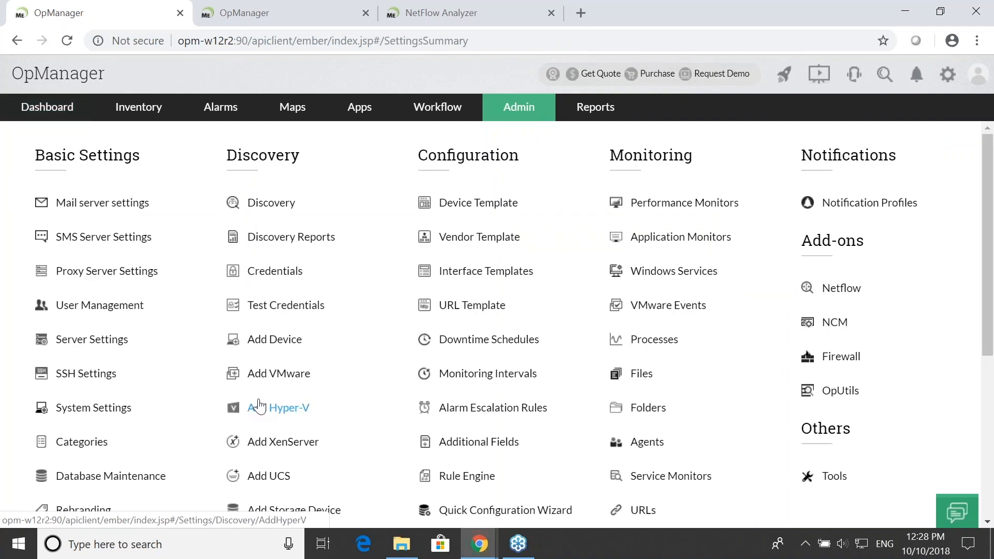
pyautogui.click(828, 476)
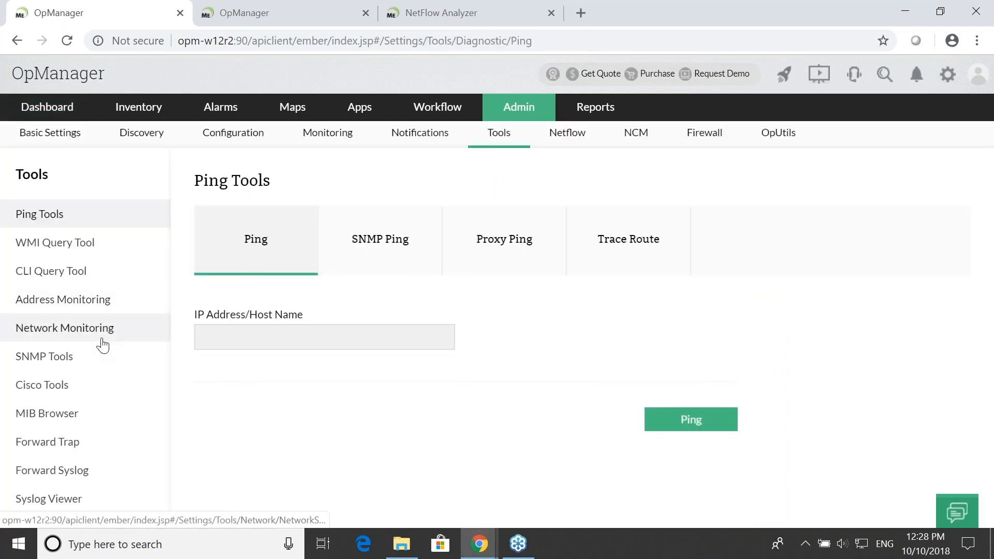
pyautogui.click(88, 420)
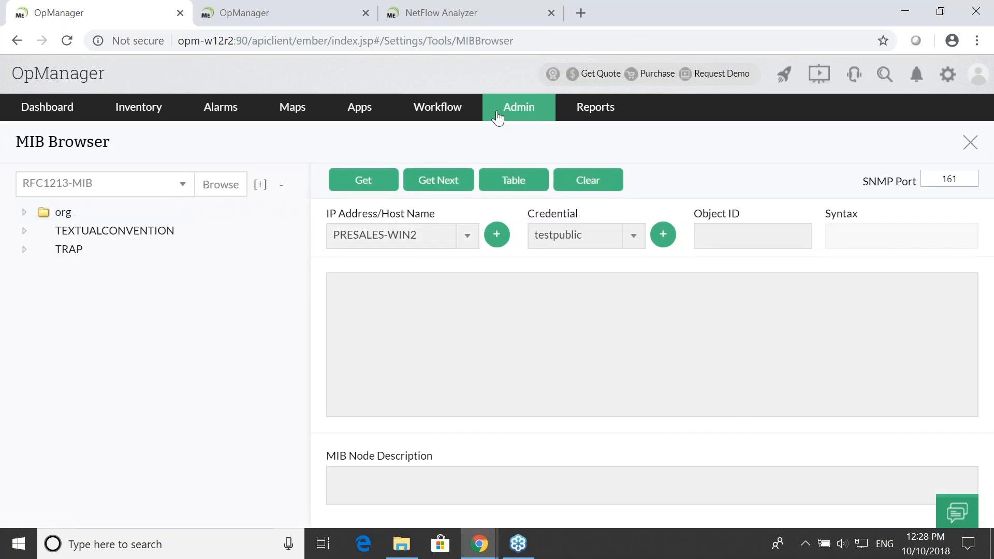
# - Open the Palo Alto Networks 7000 series template from the custom device templates for editing
pyautogui.click(516, 110)
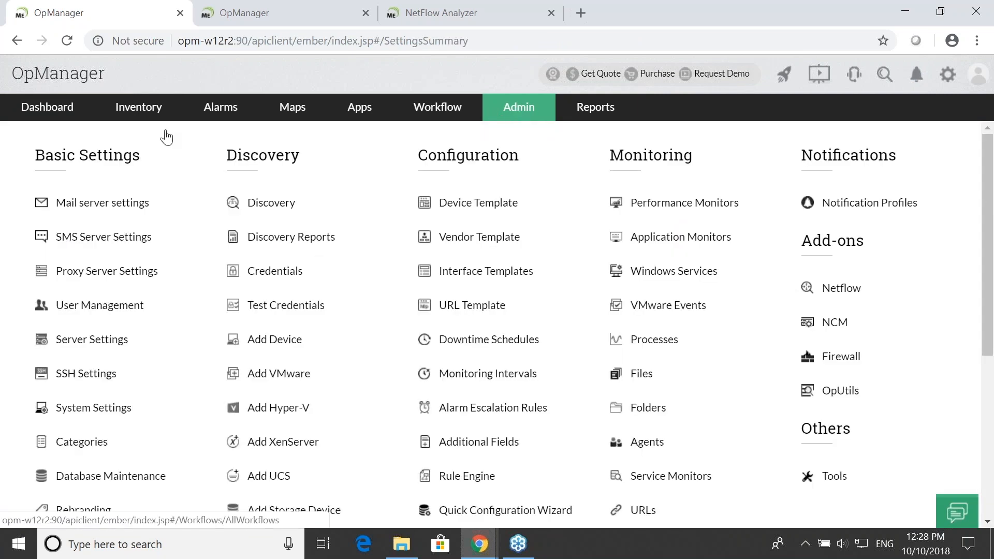
pyautogui.click(466, 202)
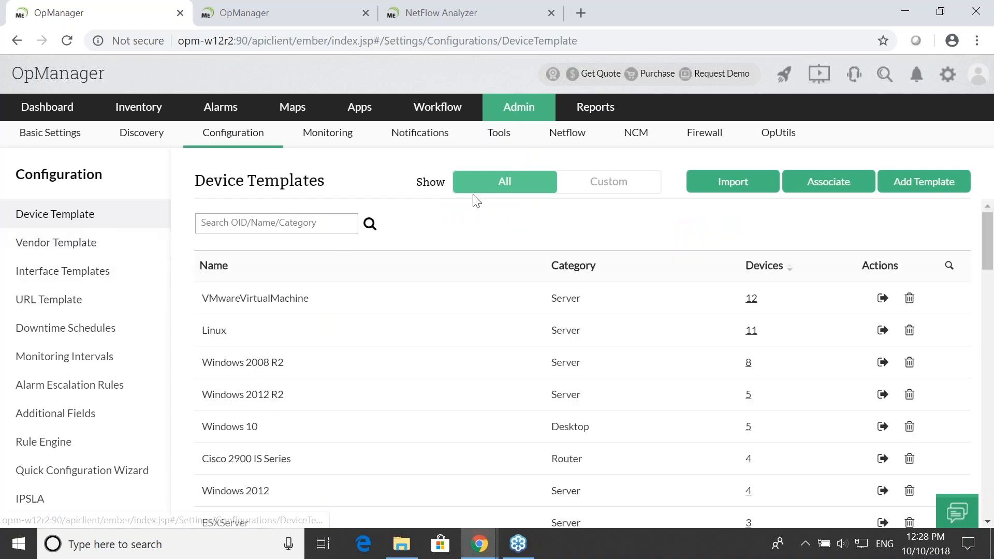
pyautogui.click(610, 195)
pyautogui.click(355, 399)
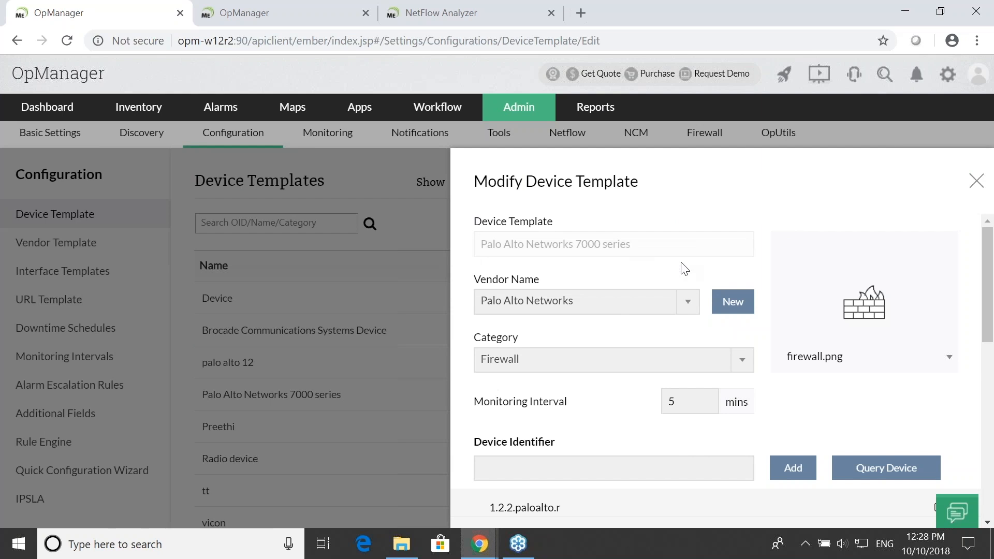
pyautogui.scroll(-3, 685, 269)
pyautogui.click(780, 314)
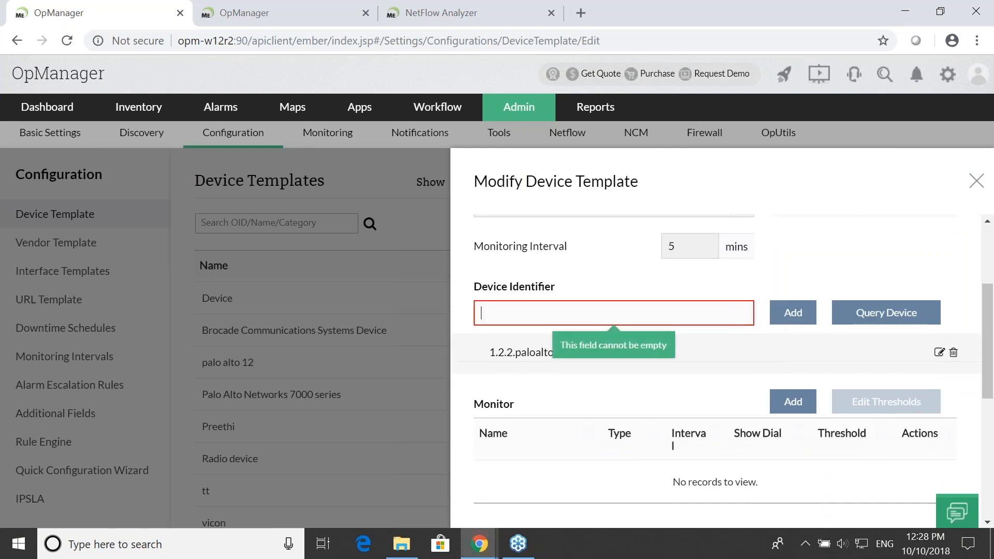
# - Start a new SNMP monitor for the template and load PAN-COMMON-MIB.my as the MIB for its OID
pyautogui.click(793, 402)
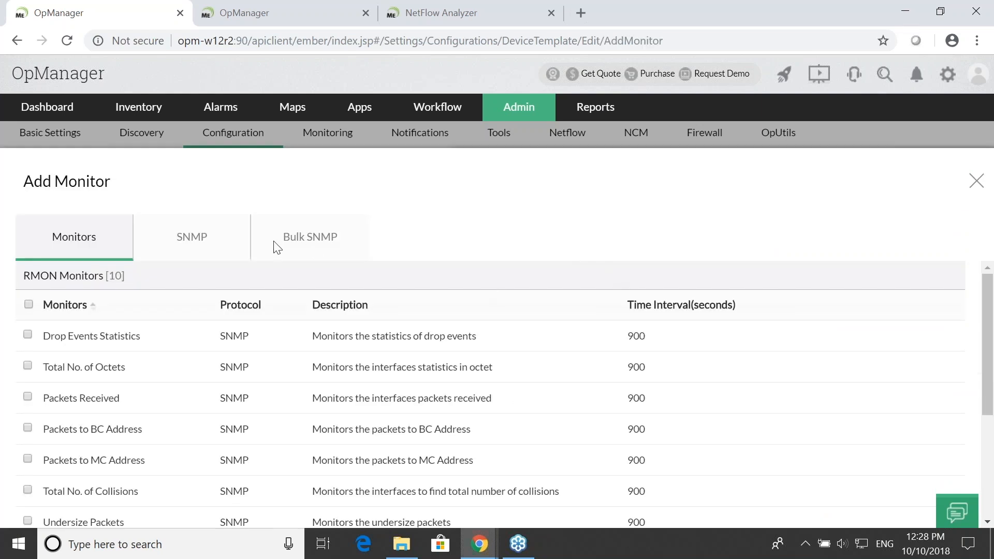
pyautogui.click(223, 239)
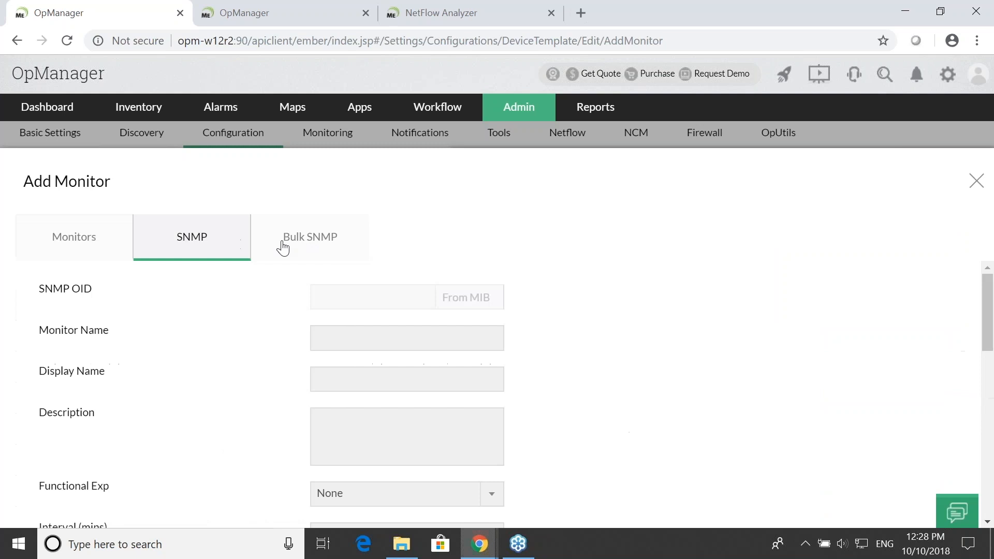
pyautogui.click(472, 295)
pyautogui.click(774, 286)
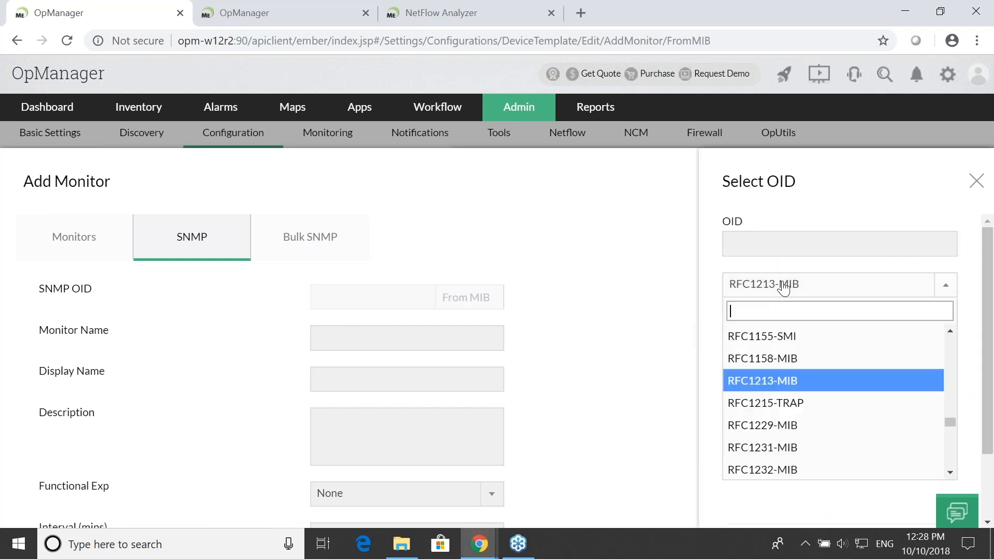
pyautogui.write('pan')
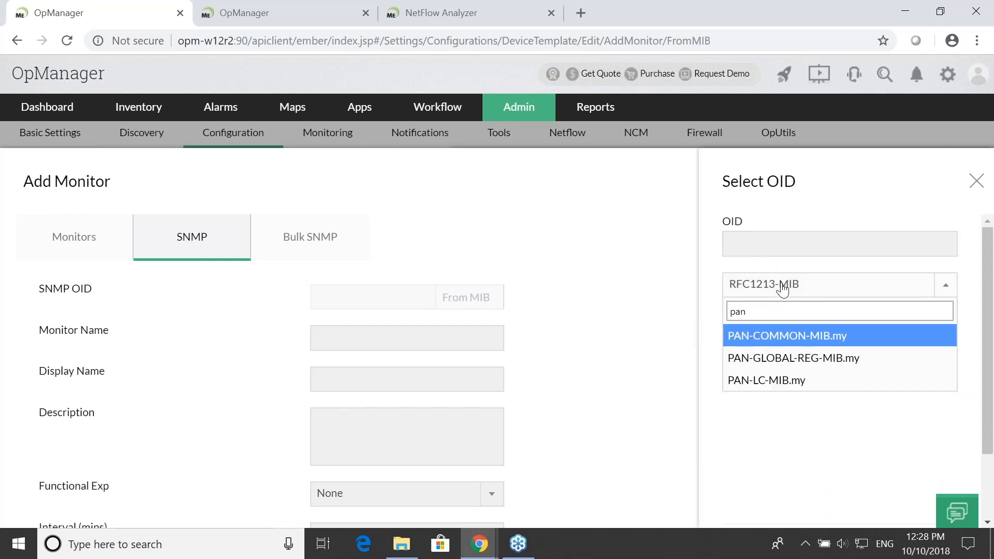
pyautogui.click(817, 336)
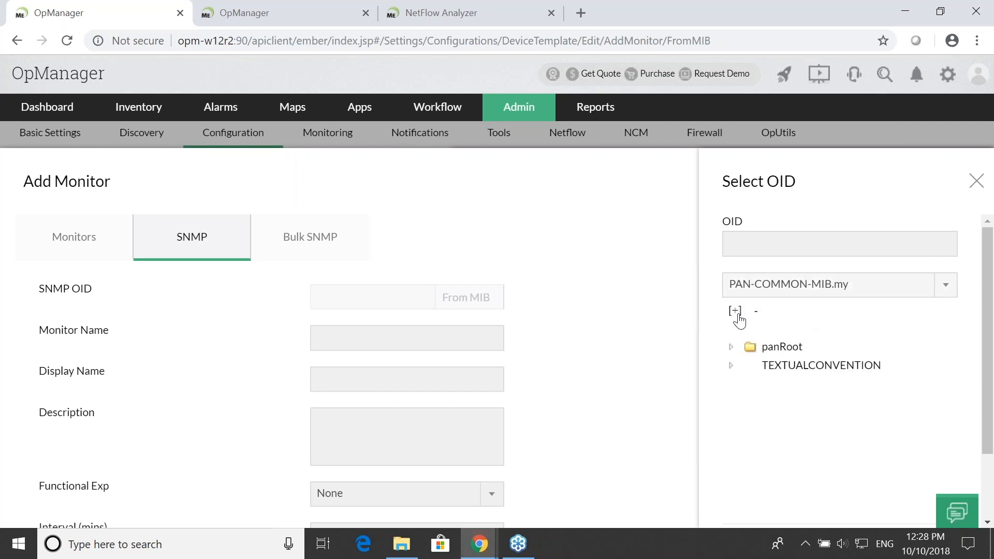
# - Search the expanded MIB tree for "sessionac" and assign the active session OID .1.3.6.1.4.1.25461.2.1.2.3.3 to the monitor
pyautogui.hotkey('ctrl', 'f')
pyautogui.write('session')
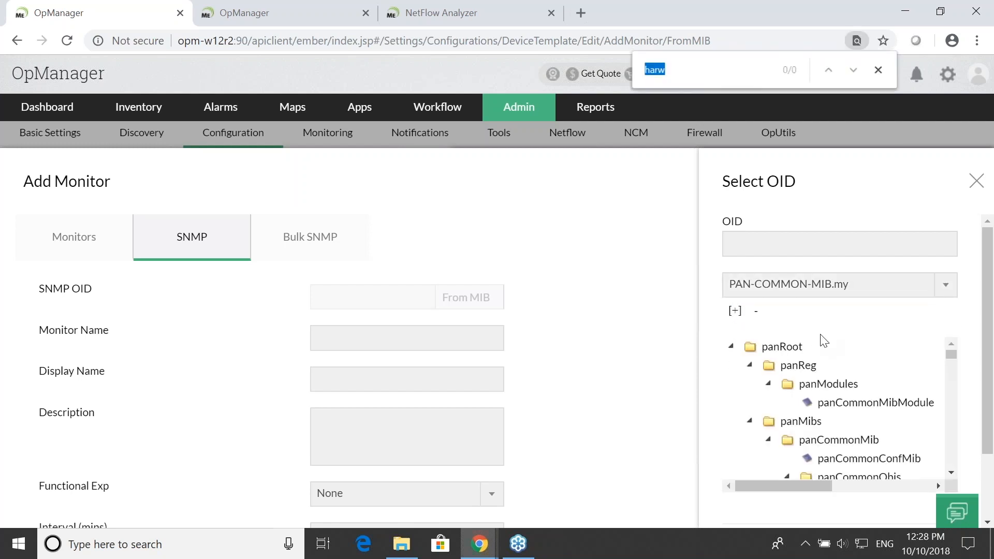
pyautogui.write('ac')
pyautogui.click(767, 415)
pyautogui.scroll(-5, 934, 378)
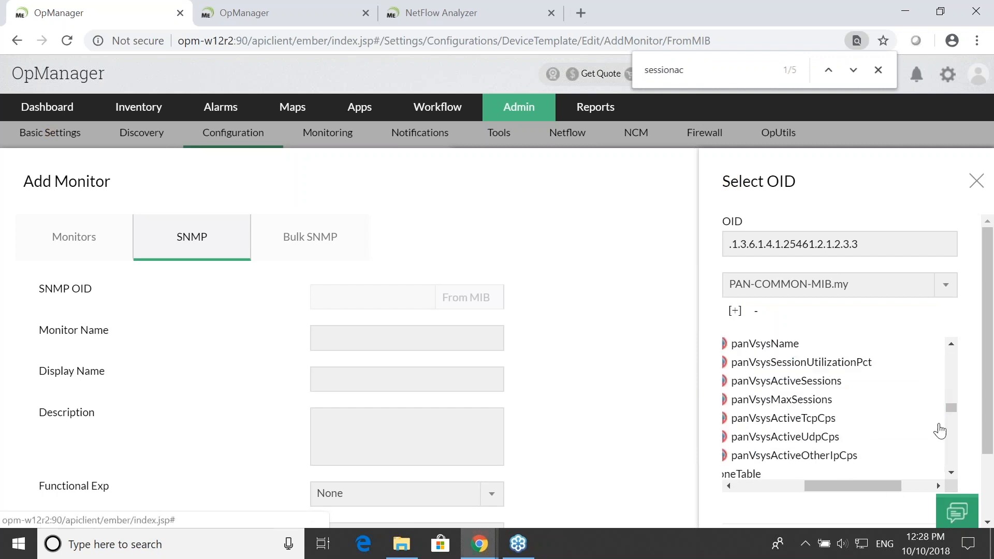
pyautogui.scroll(-5, 933, 470)
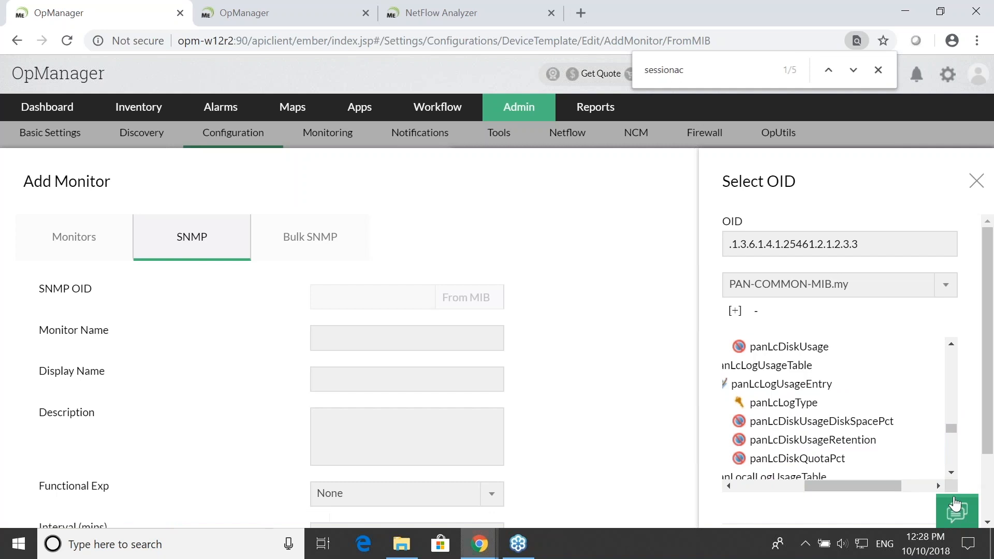
pyautogui.click(956, 487)
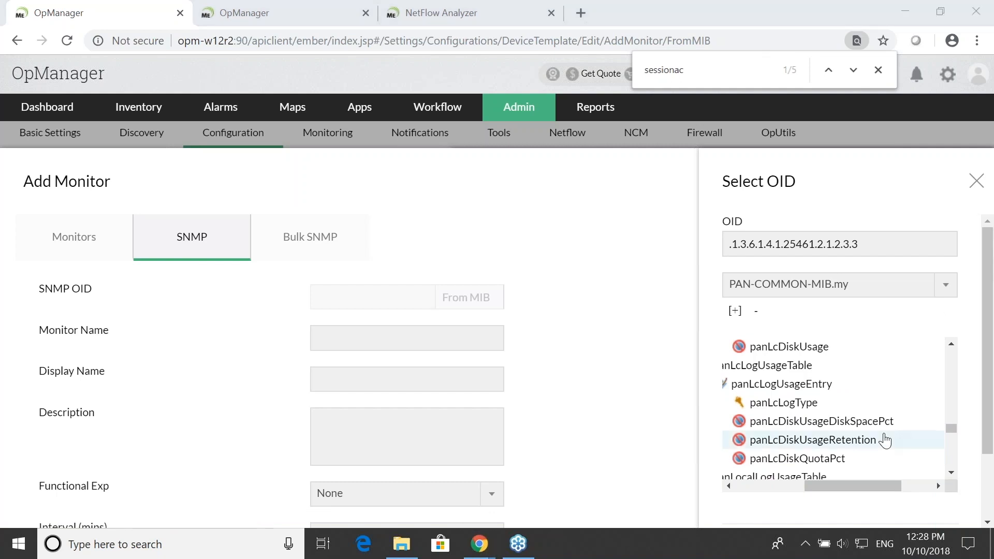
pyautogui.scroll(-3, 890, 438)
pyautogui.scroll(-5, 882, 512)
pyautogui.click(906, 475)
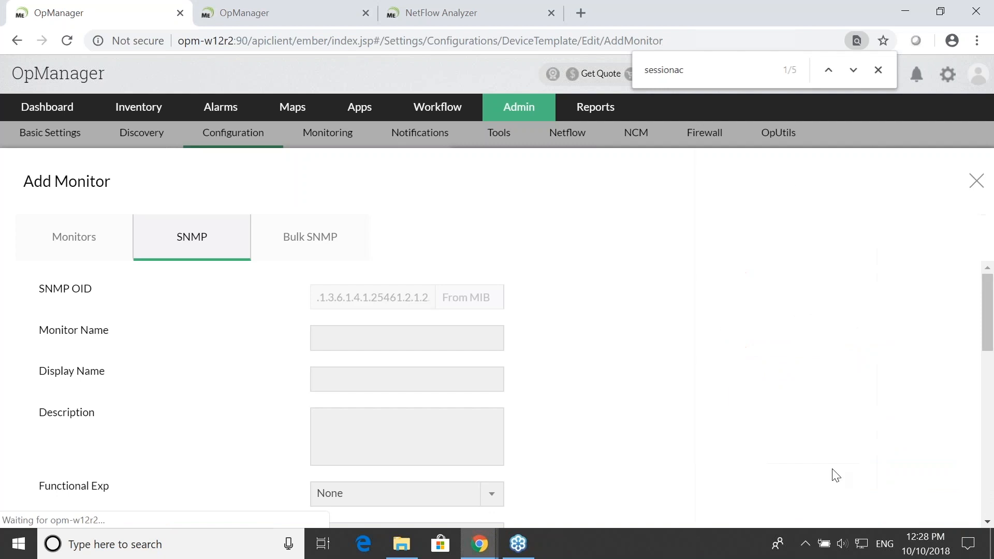
# - Enter "session active 1" as monitor and display name, set a 5-minute interval and units "nos", and add the monitor to the template
pyautogui.click(427, 337)
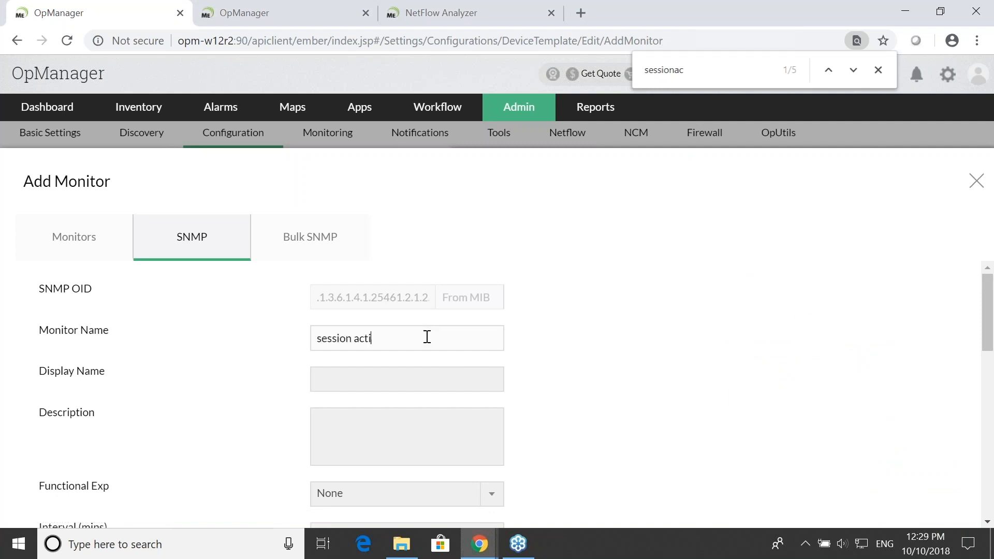
pyautogui.scroll(-2, 409, 315)
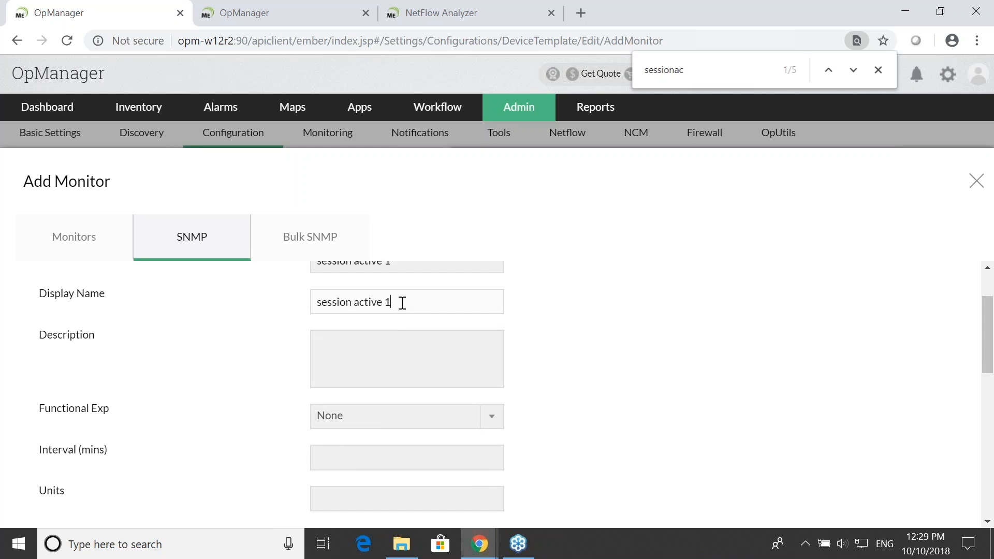
pyautogui.scroll(-2, 382, 330)
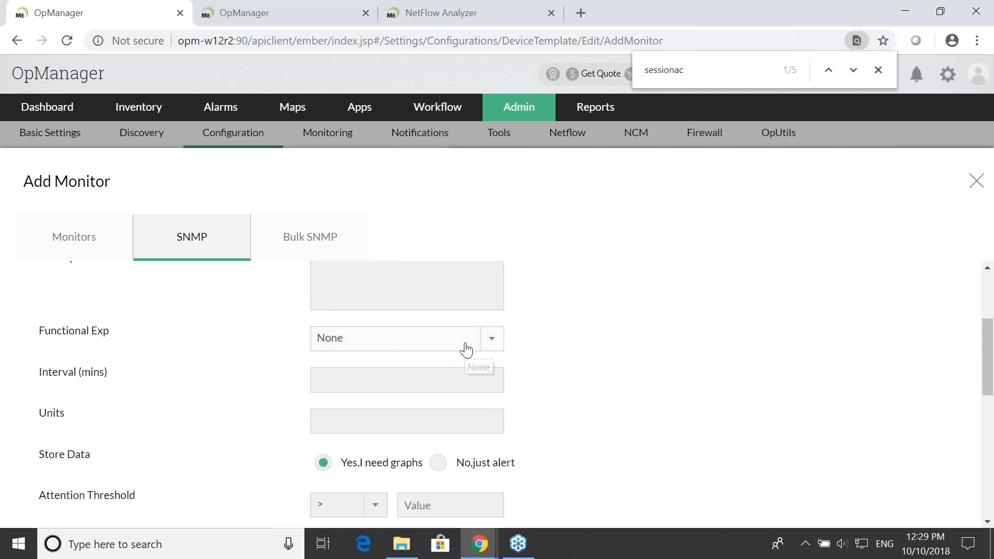
pyautogui.scroll(-1, 465, 348)
pyautogui.scroll(-2, 420, 296)
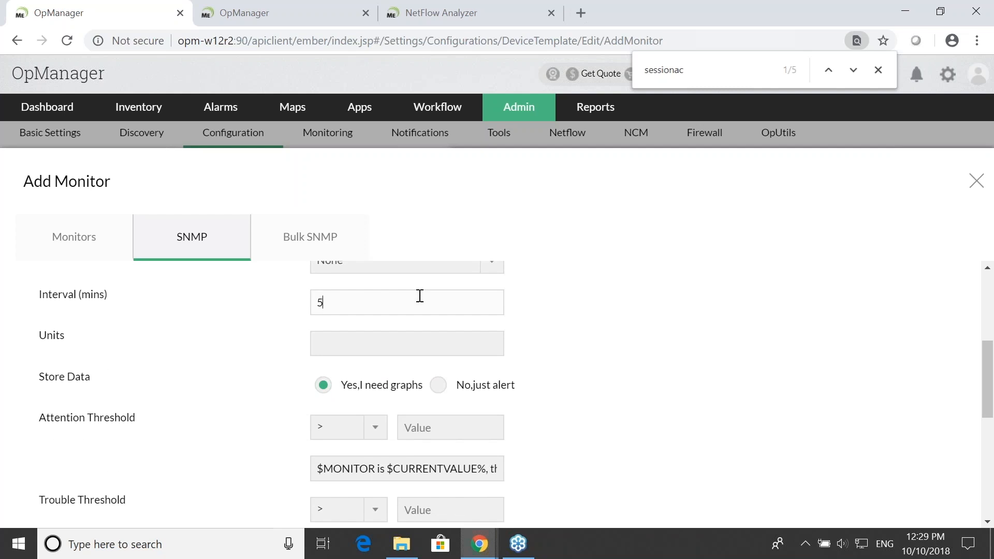
pyautogui.click(431, 342)
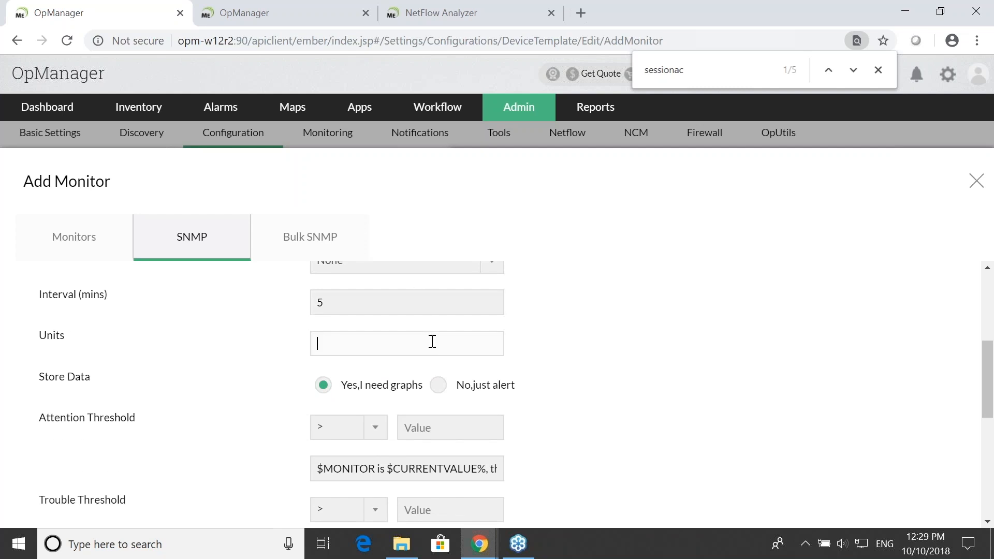
pyautogui.scroll(-2, 432, 342)
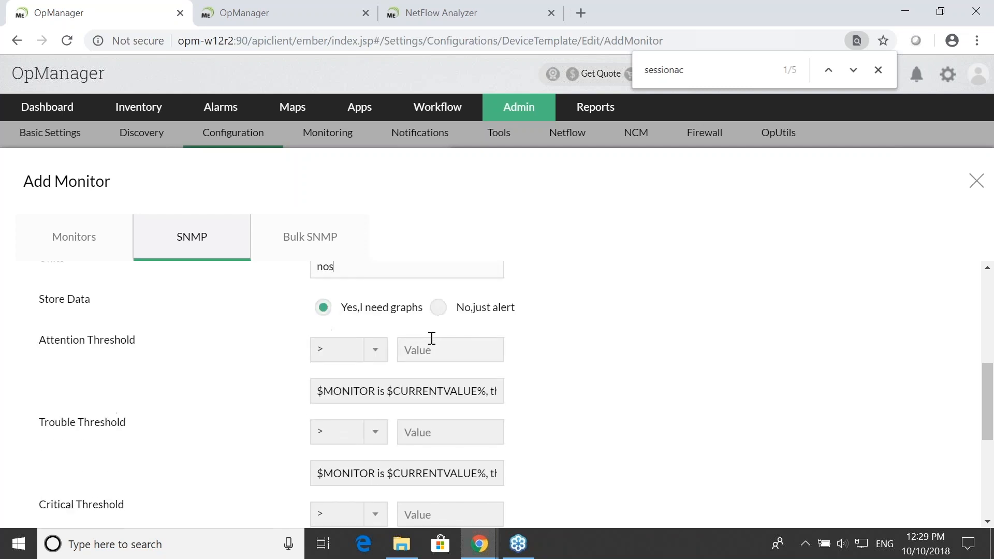
pyautogui.scroll(-6, 434, 389)
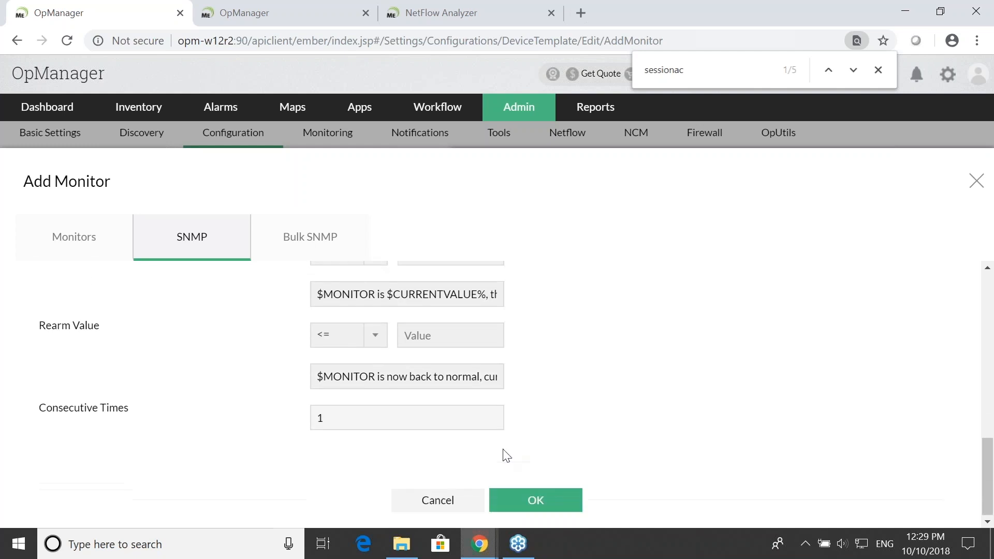
pyautogui.click(531, 499)
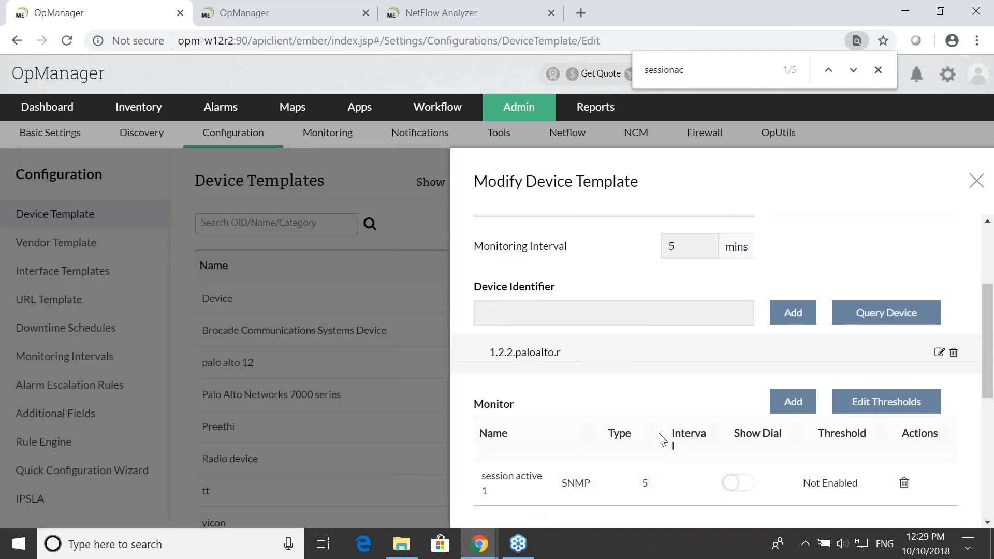
# - Start a second SNMP monitor for the template and load PAN-COMMON-MIB.my for choosing its OID
pyautogui.scroll(-2, 641, 456)
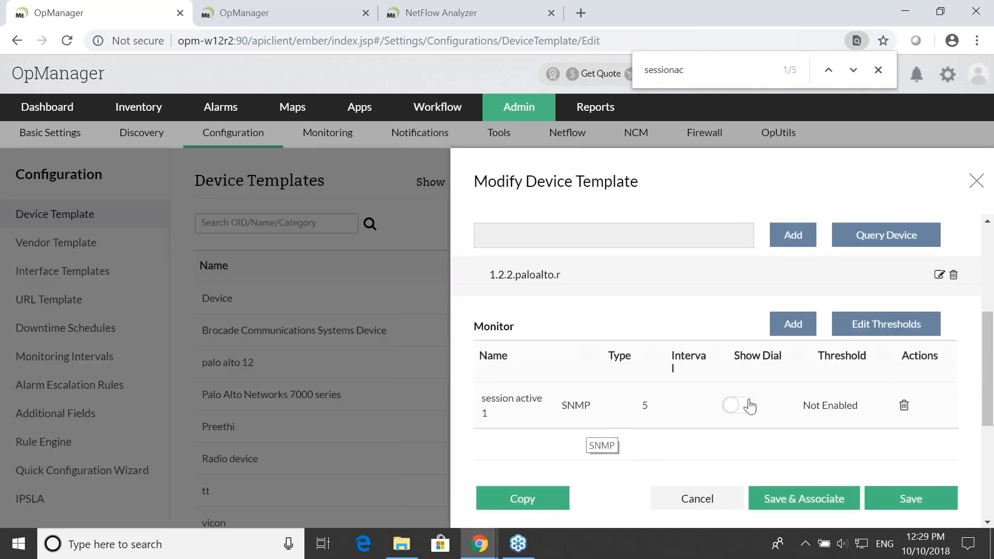
pyautogui.click(814, 333)
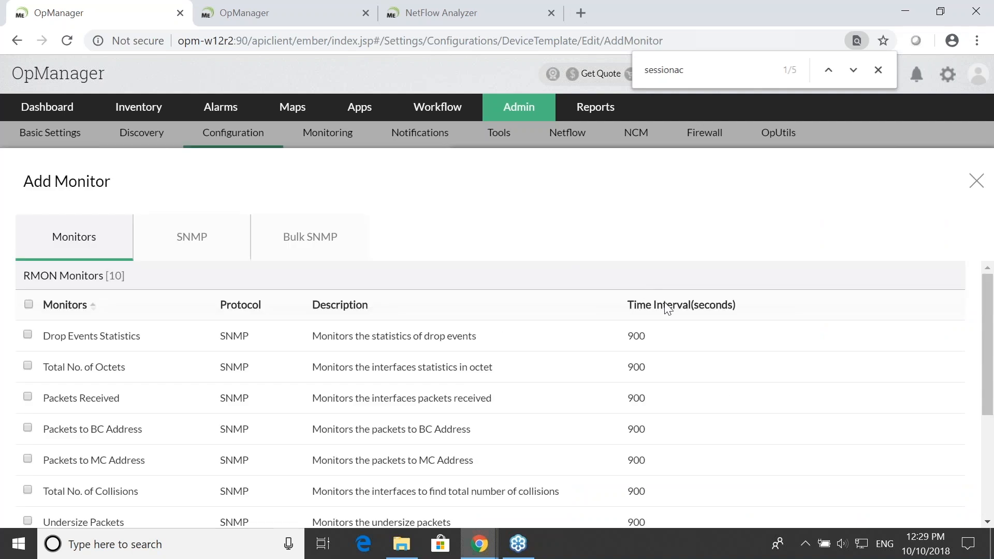
pyautogui.click(191, 236)
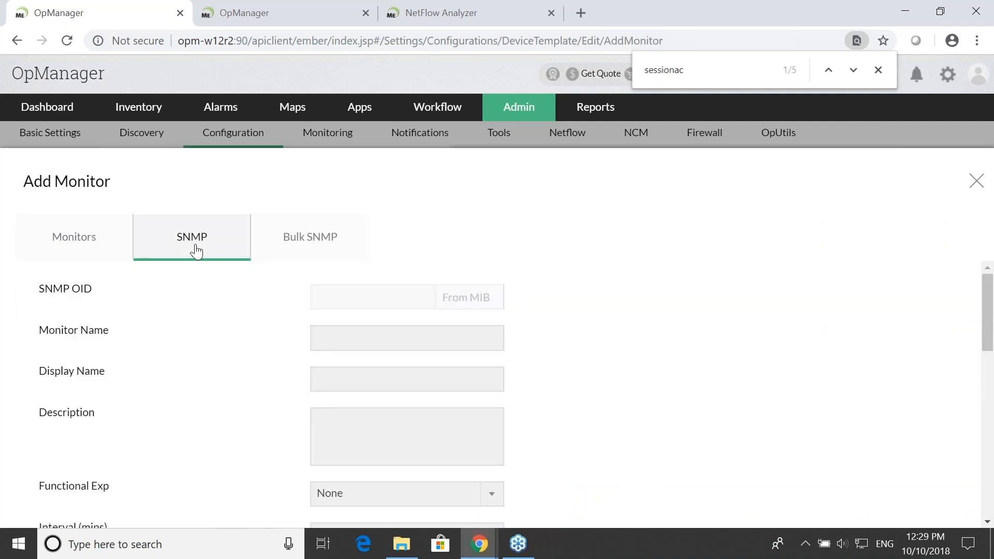
pyautogui.click(453, 296)
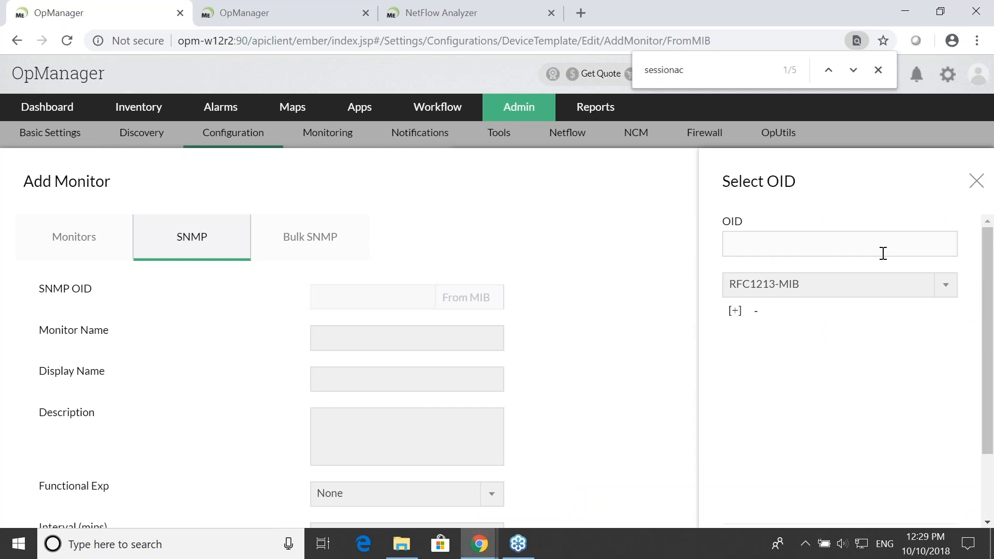
pyautogui.click(915, 290)
pyautogui.write('pan')
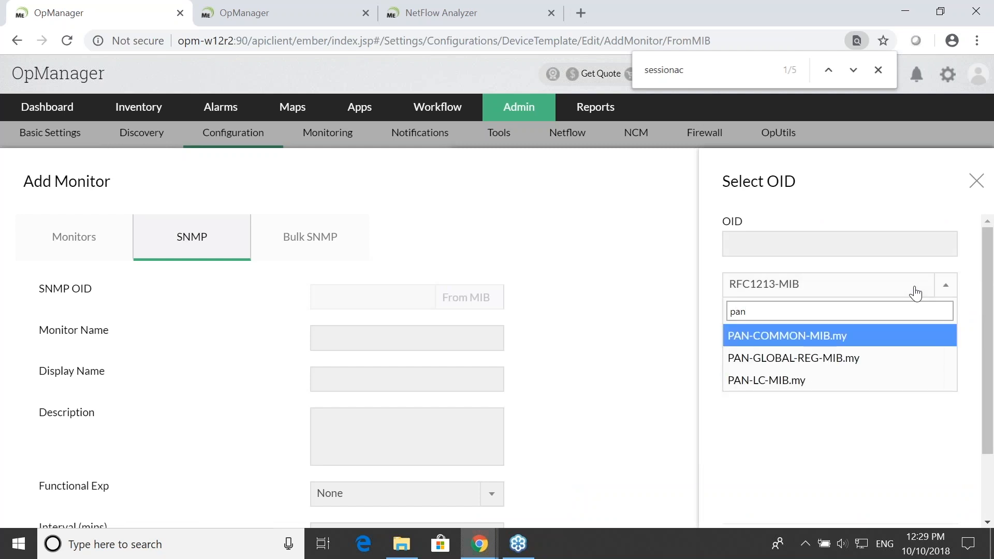
pyautogui.press('Return')
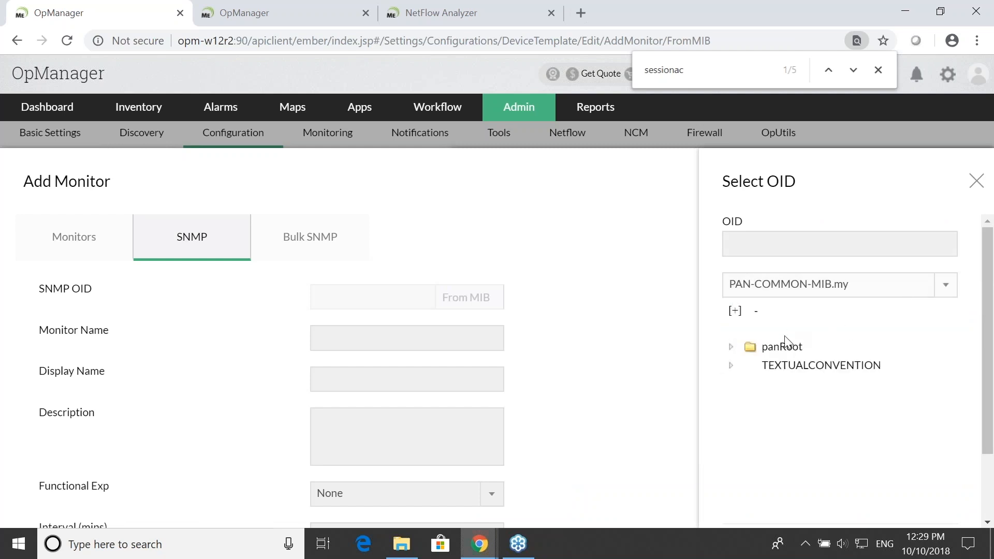
# - Search the expanded MIB tree for "activetunn" and assign the gateway active tunnels OID .1.3.6.1.4.1.25461.2.1.2.5.1.3 to the monitor
pyautogui.click(735, 311)
pyautogui.hotkey('ctrl', 'f')
pyautogui.write('s')
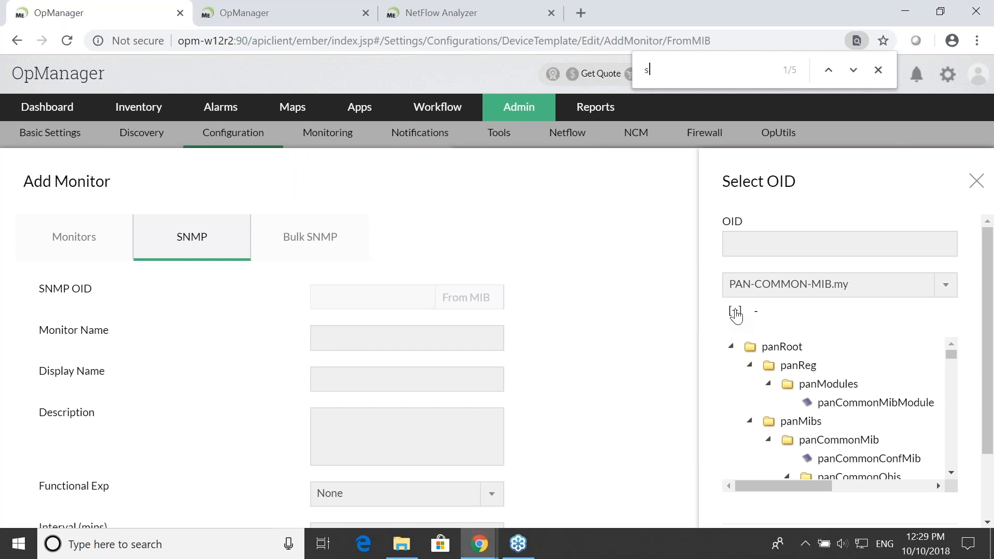
pyautogui.write('essiontu')
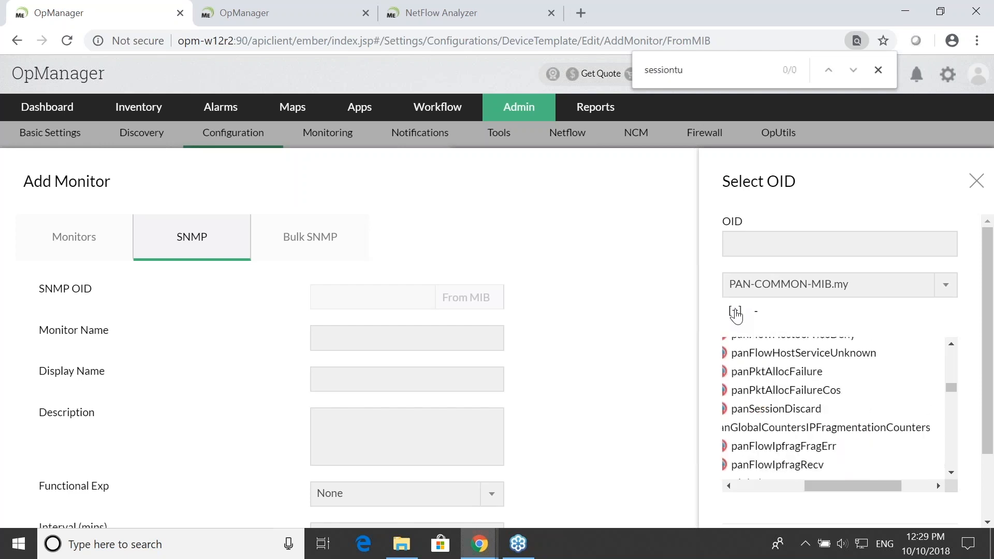
pyautogui.press('BackSpace')
pyautogui.press('BackSpace')
pyautogui.press('BackSpace')
pyautogui.press('BackSpace')
pyautogui.press('BackSpace')
pyautogui.press('BackSpace')
pyautogui.press('BackSpace')
pyautogui.press('BackSpace')
pyautogui.write('activetunn')
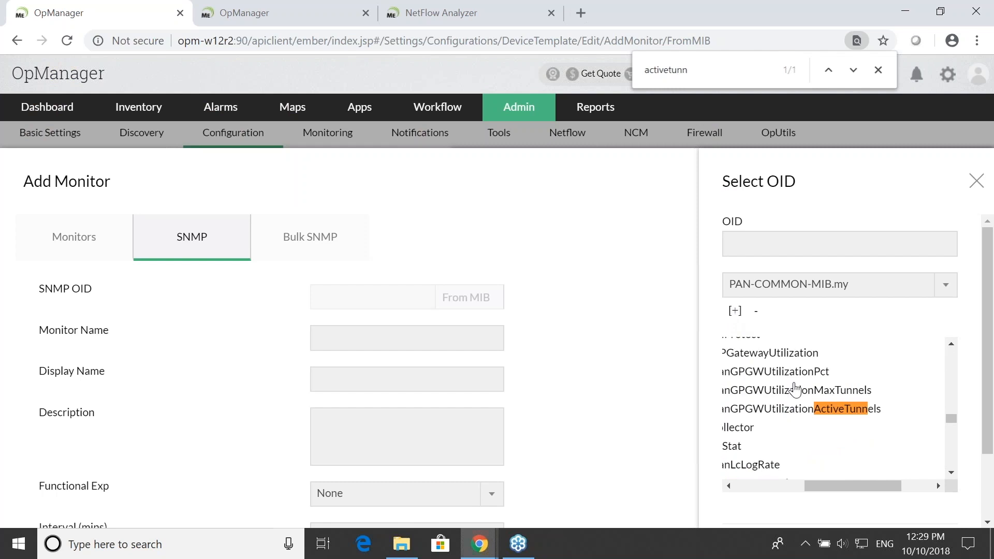
pyautogui.click(797, 409)
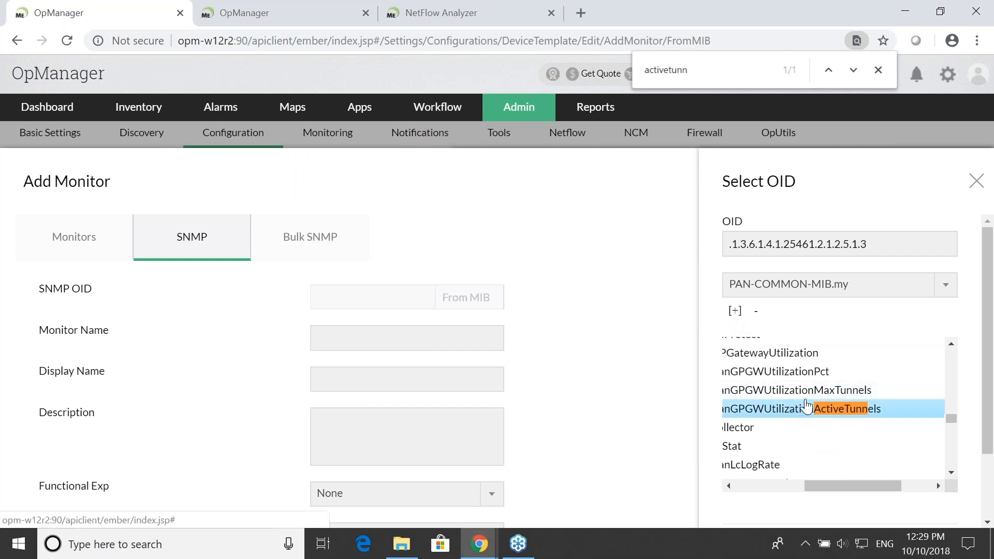
pyautogui.scroll(-2, 858, 448)
pyautogui.scroll(-2, 858, 448)
pyautogui.click(919, 486)
# - Enter "active tunnels" as monitor and display name, set a 5-minute interval, fill in the units, and add the monitor to the template
pyautogui.click(390, 348)
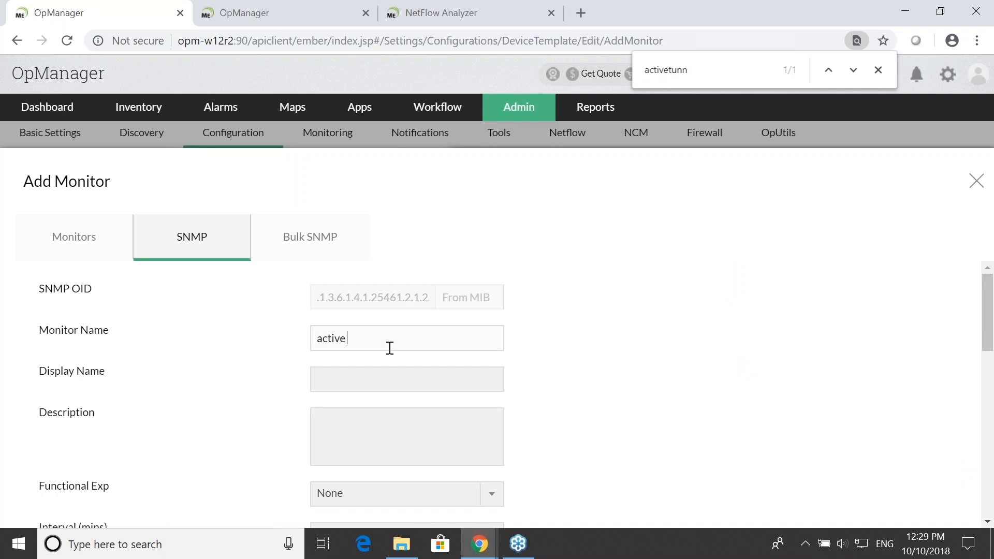
pyautogui.write('active tunnels')
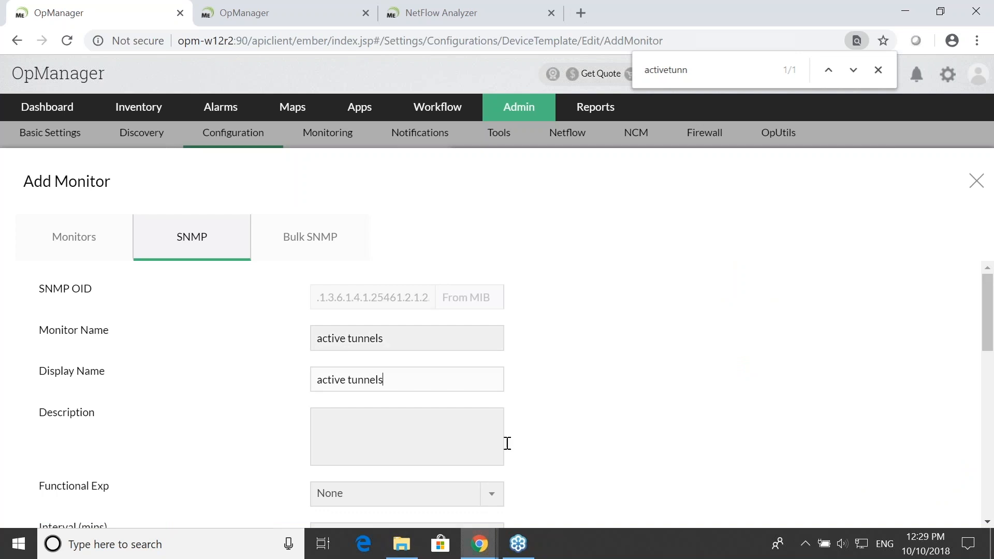
pyautogui.scroll(-2, 521, 432)
pyautogui.scroll(-1, 518, 429)
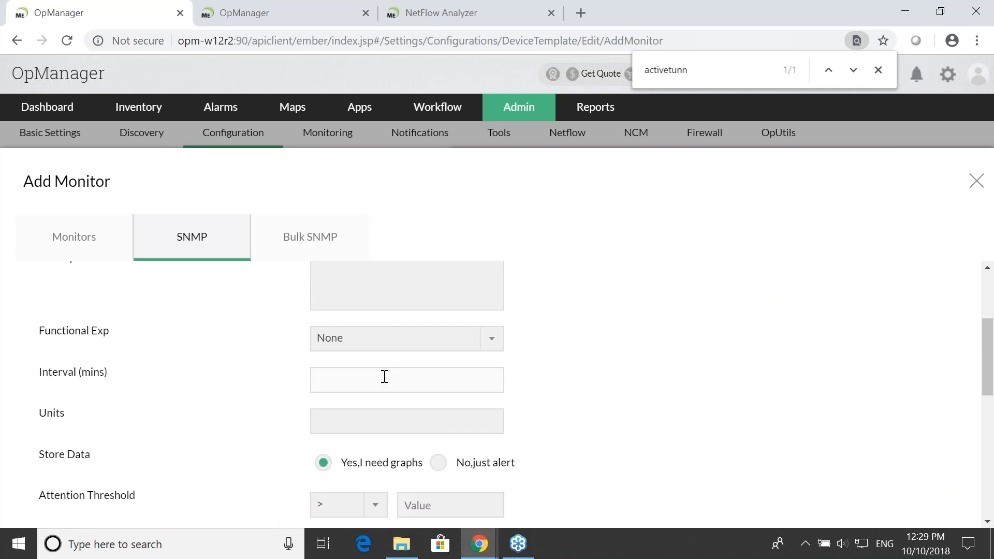
pyautogui.click(374, 411)
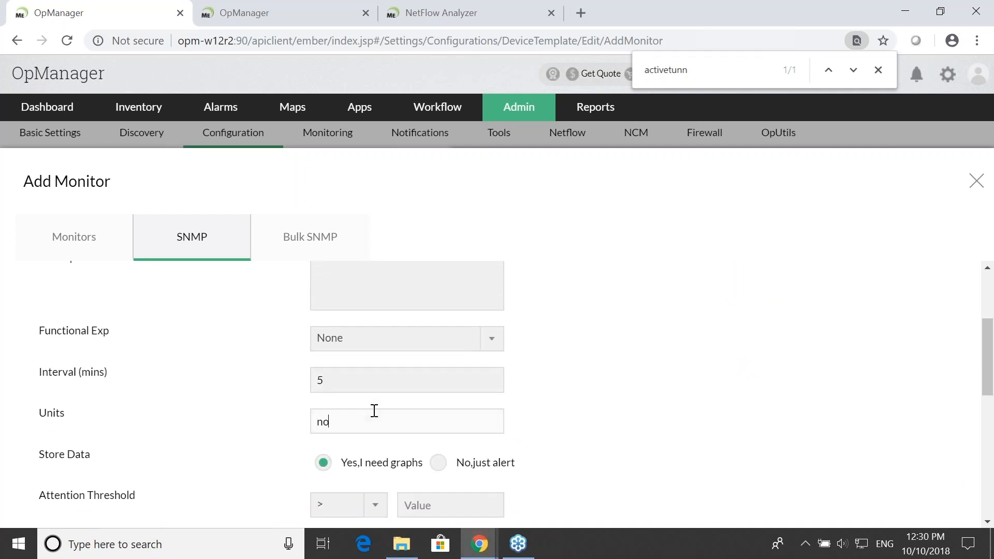
pyautogui.scroll(-10, 374, 410)
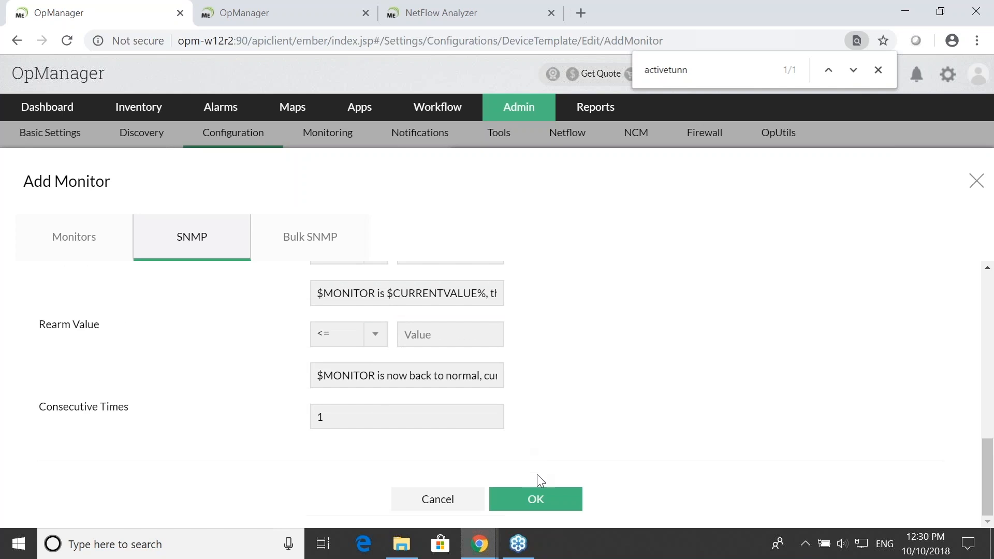
pyautogui.click(535, 500)
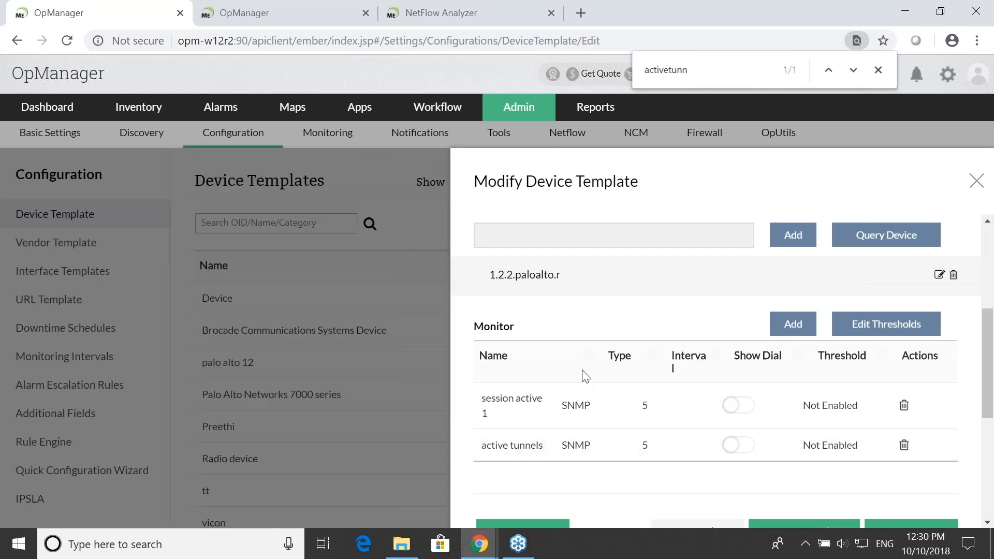
# - Dismiss the new event notification and save the device template with both SNMP monitors
pyautogui.scroll(-3, 588, 382)
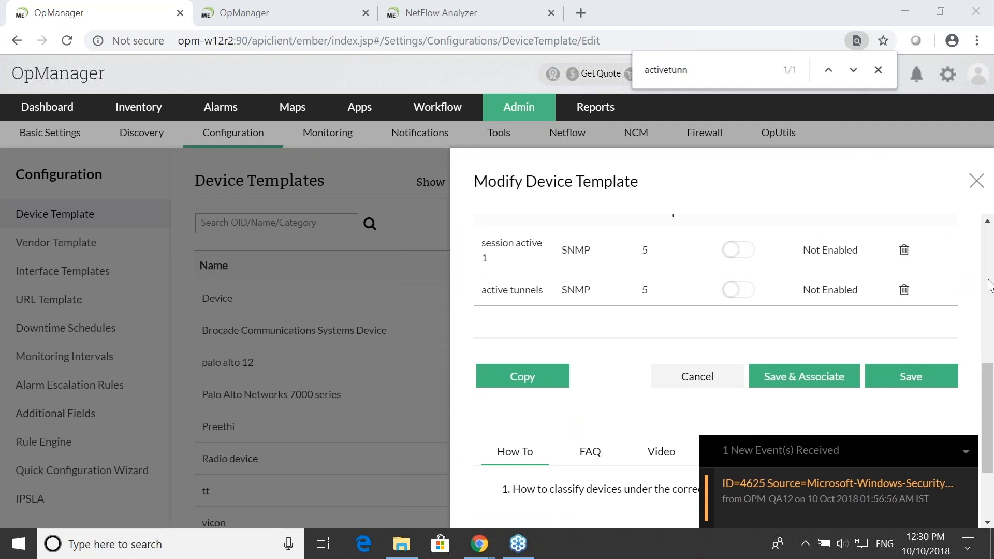
pyautogui.click(966, 451)
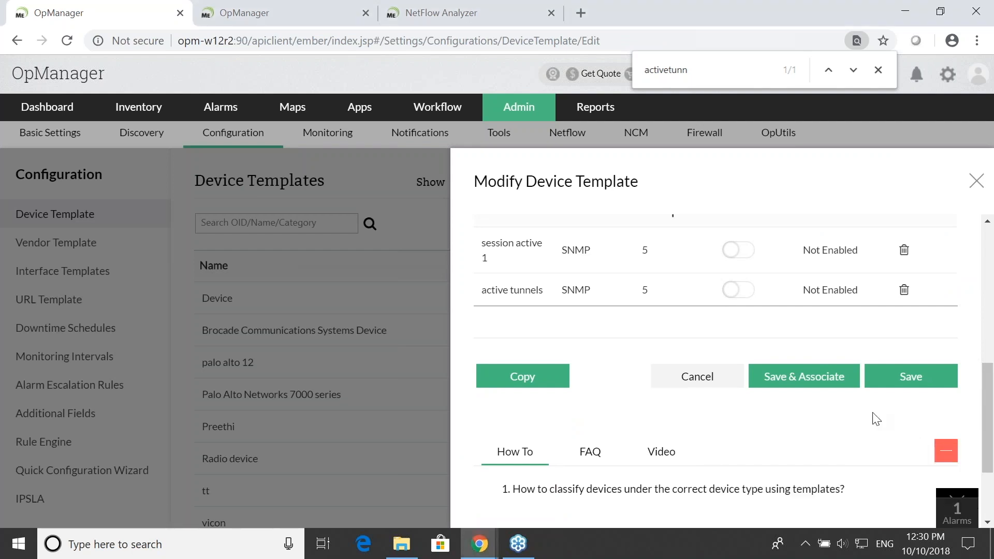
pyautogui.click(903, 378)
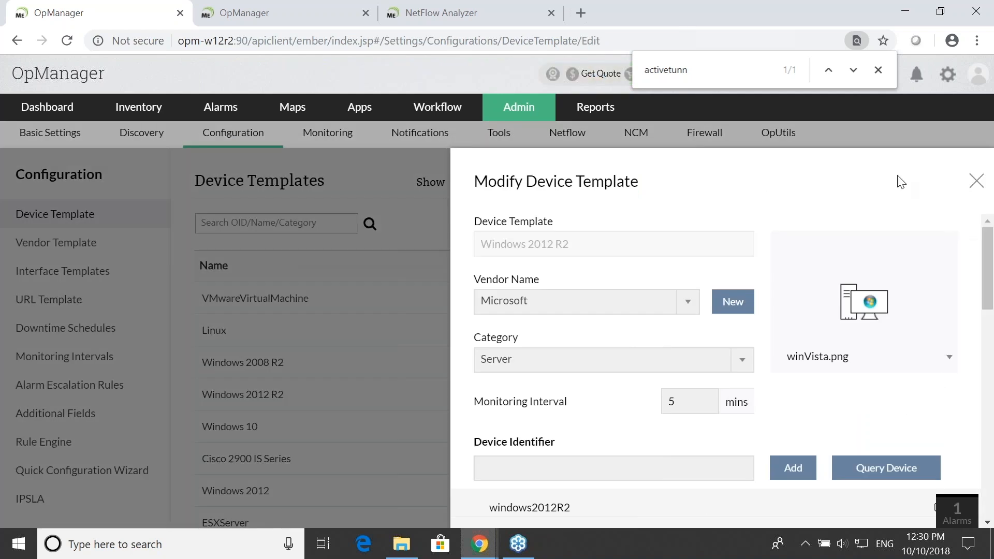
# - Close the Windows 2012 R2 template, list only custom templates, and open Palo Alto Networks 7000 series to review its monitors
pyautogui.click(976, 181)
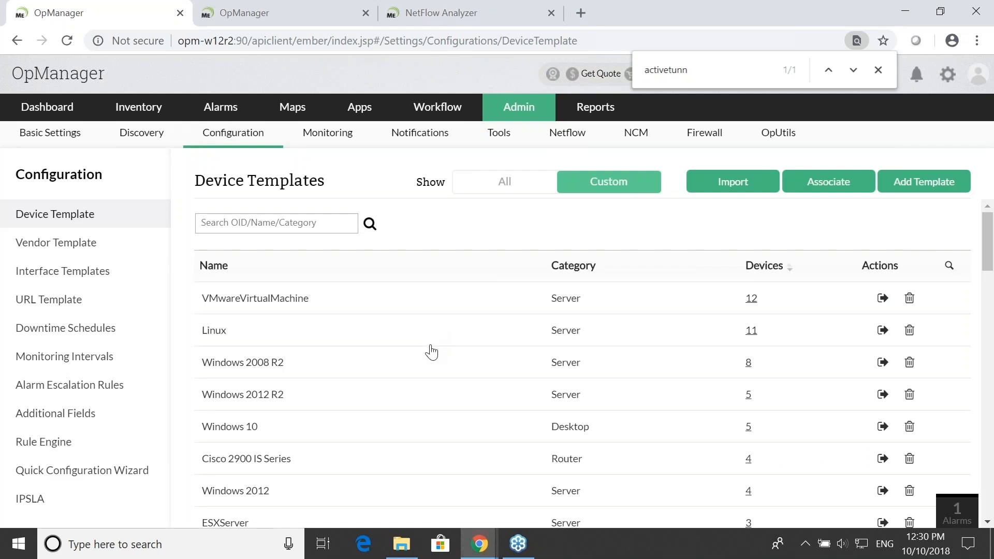
pyautogui.scroll(-6, 439, 335)
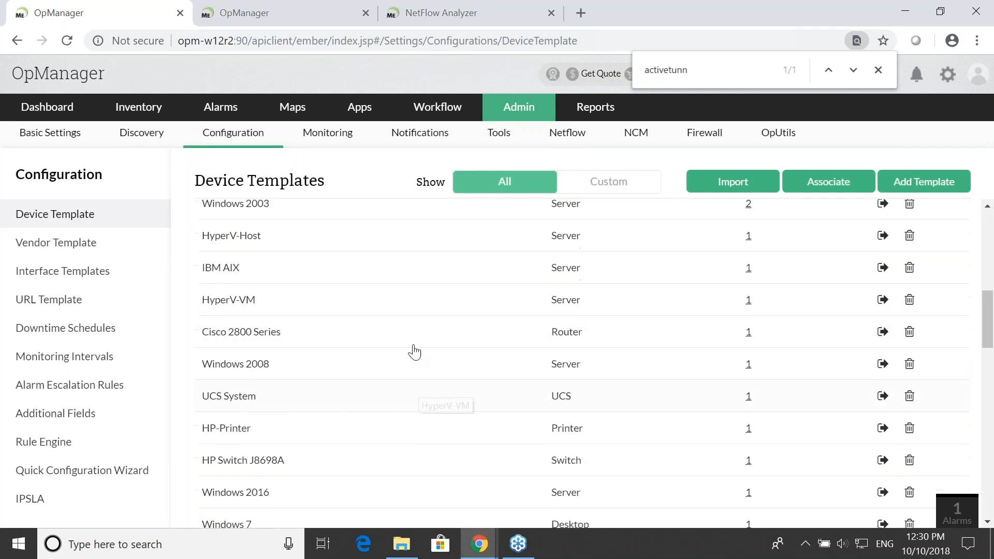
pyautogui.scroll(10, 300, 231)
pyautogui.click(594, 186)
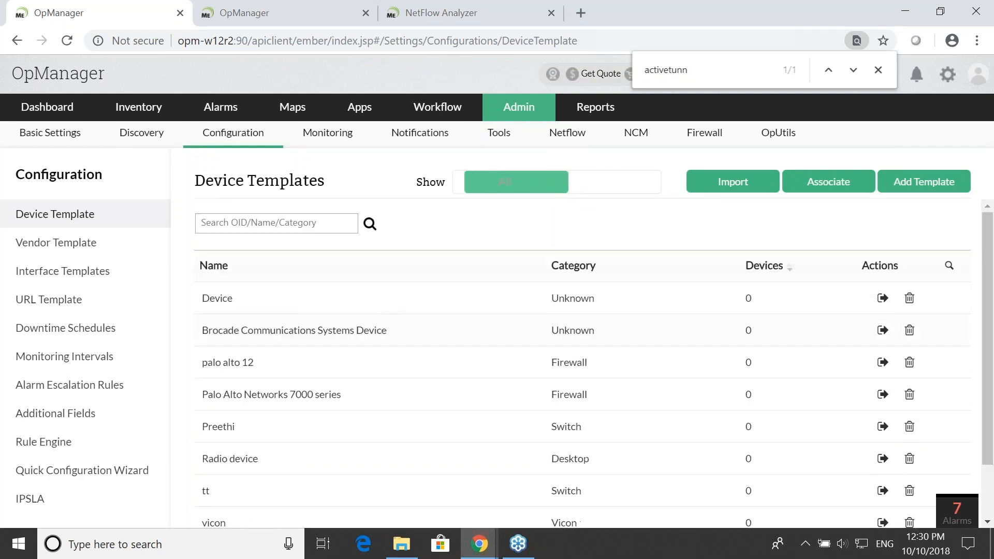
pyautogui.click(309, 396)
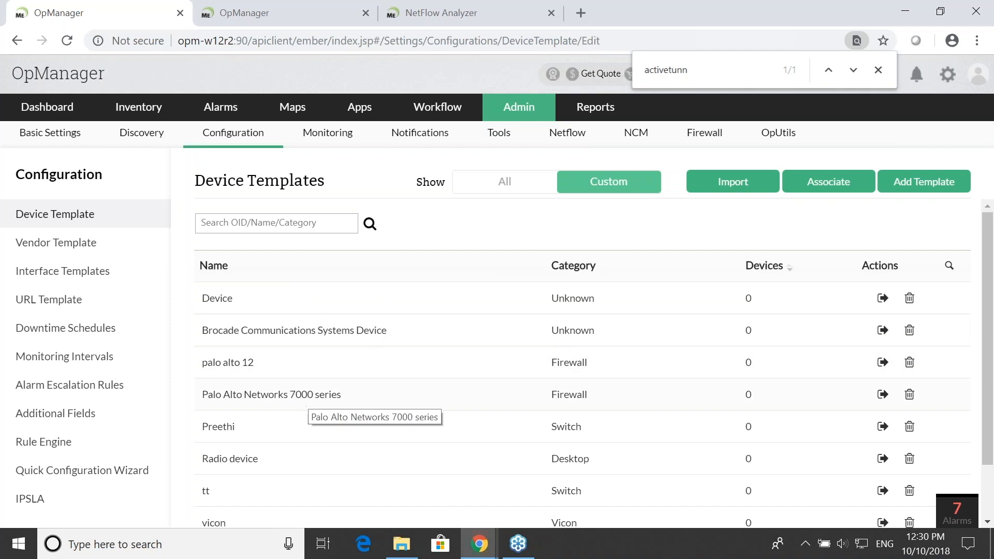
pyautogui.scroll(-10, 454, 373)
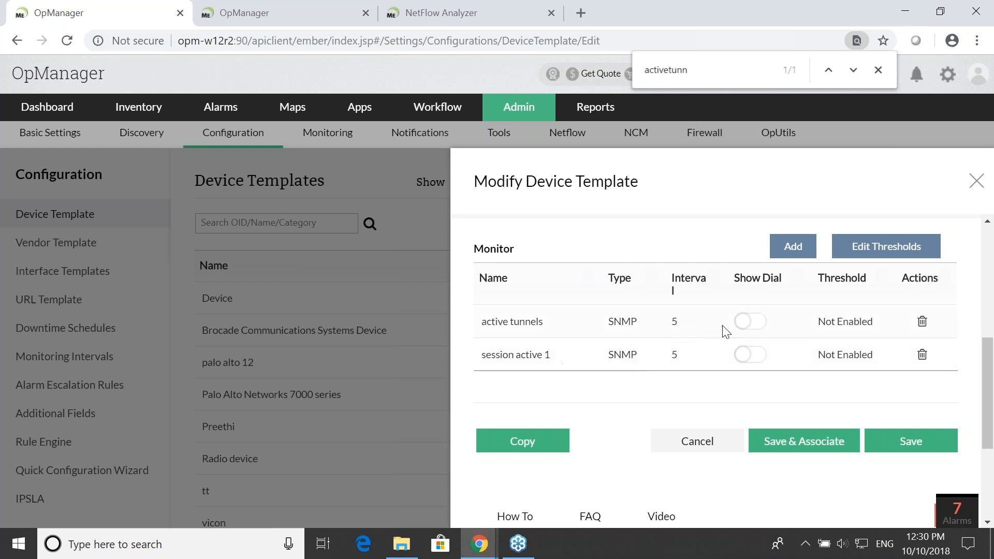
# - Turn on Show Dial for the active tunnels and session active 1 monitors, and close the template without saving
pyautogui.click(750, 322)
pyautogui.click(747, 355)
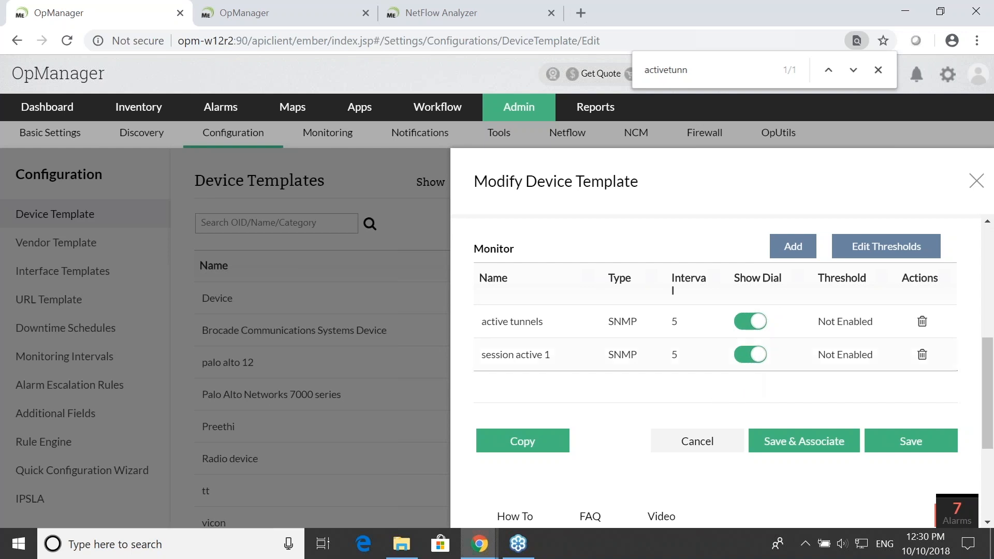
pyautogui.click(980, 180)
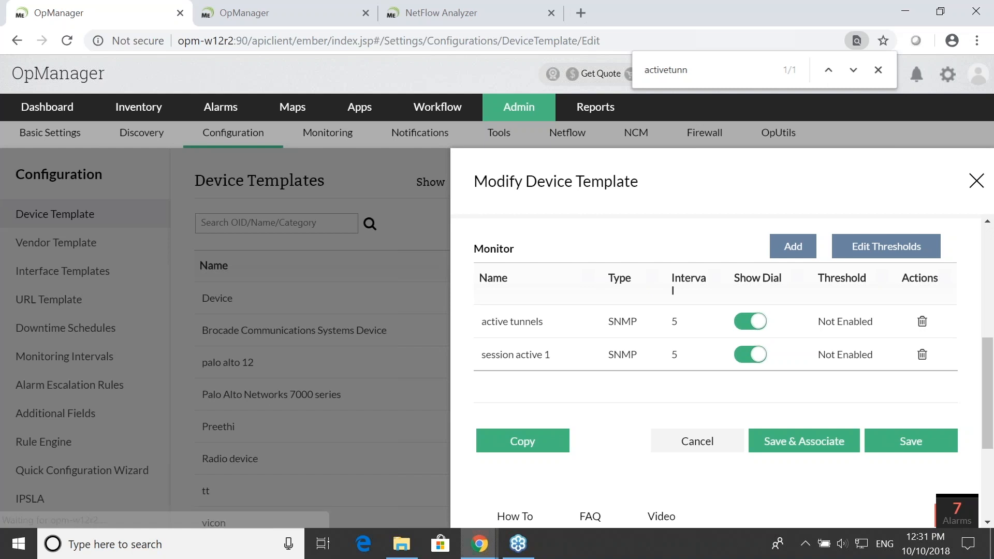
# - Switch to the "Creating a custom SNMP monitor" slide to review its examples, and return to OpManager
pyautogui.hotkey('alt', 'Tab')
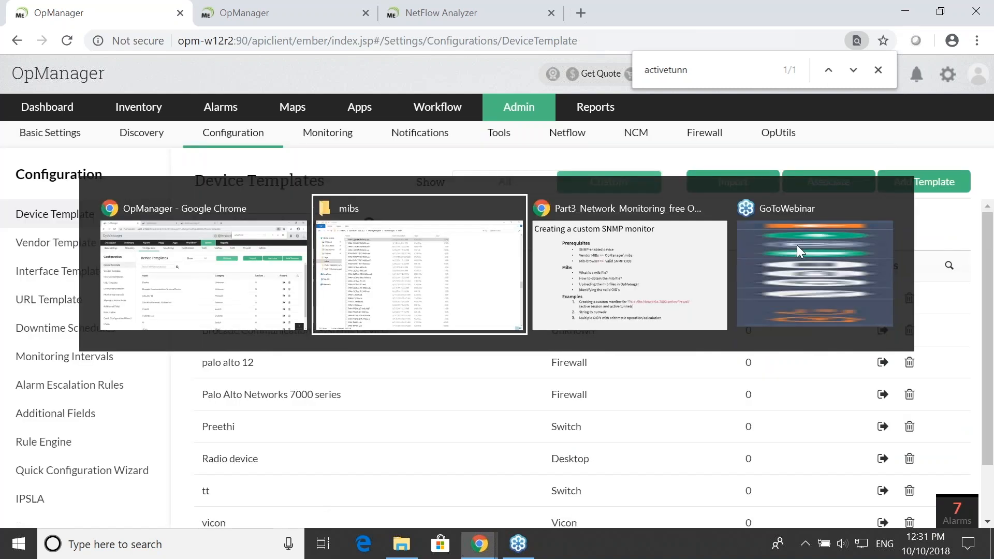
pyautogui.hotkey('alt', 'Tab')
pyautogui.hotkey('alt', 'Tab')
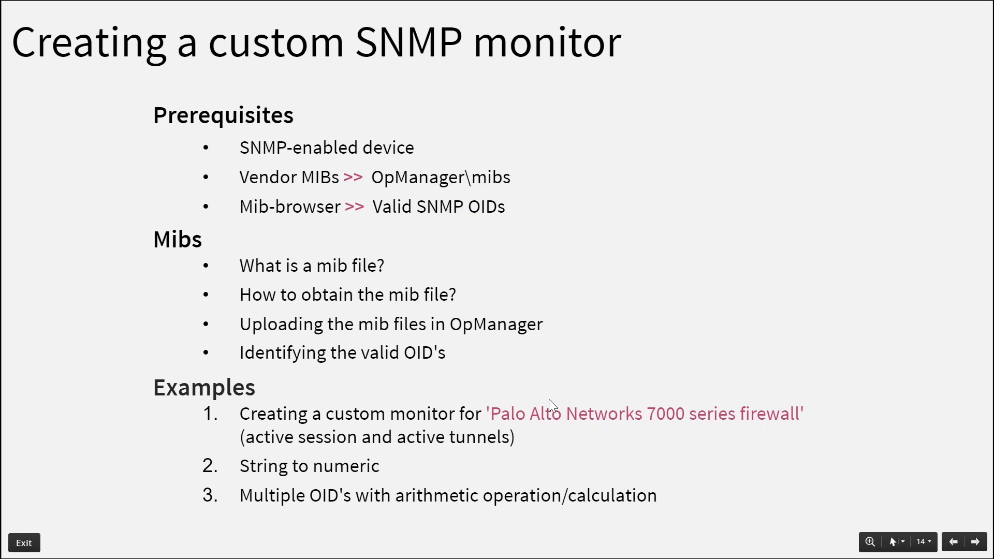
pyautogui.hotkey('alt', 'Tab')
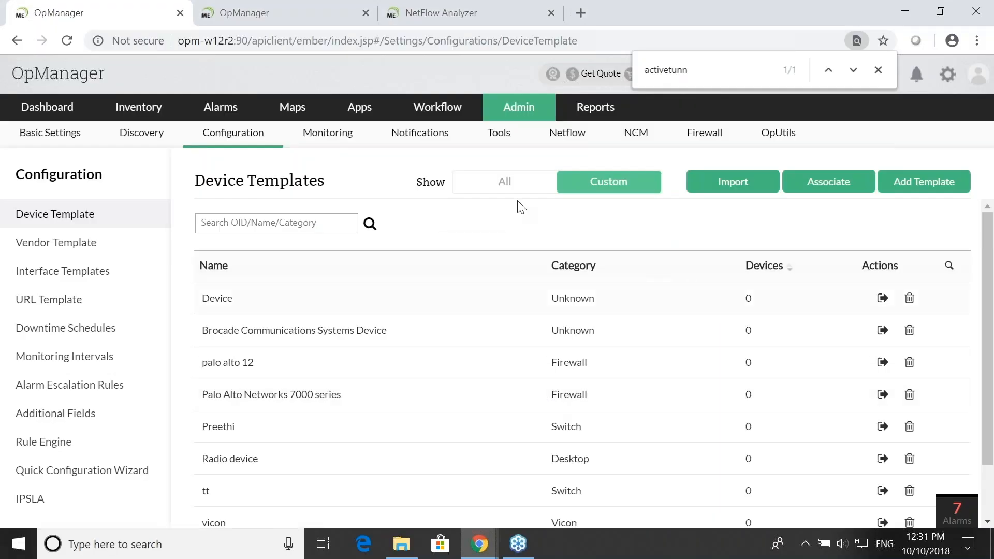
# - Open the MIB Browser from OpManager's diagnostic tools
pyautogui.click(528, 118)
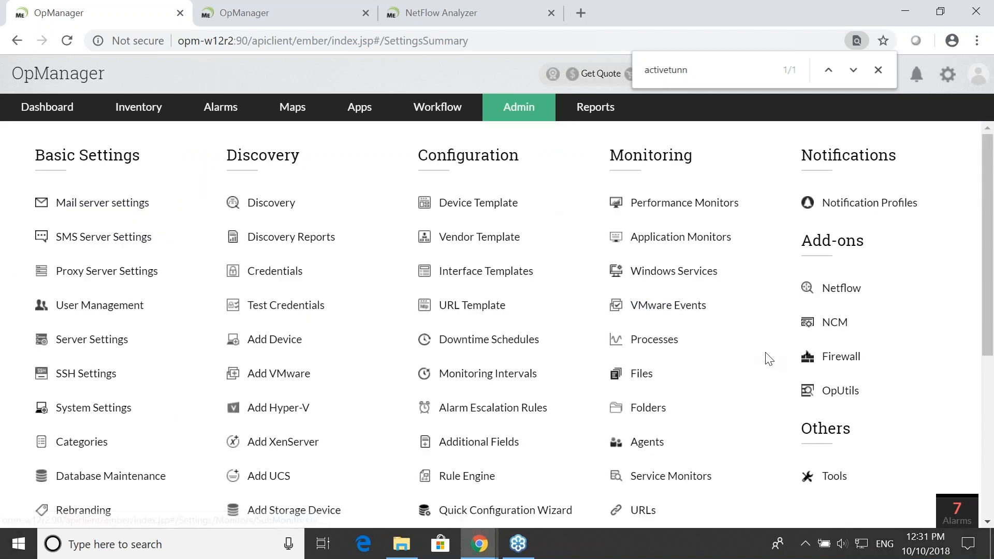
pyautogui.scroll(-3, 766, 357)
pyautogui.click(826, 324)
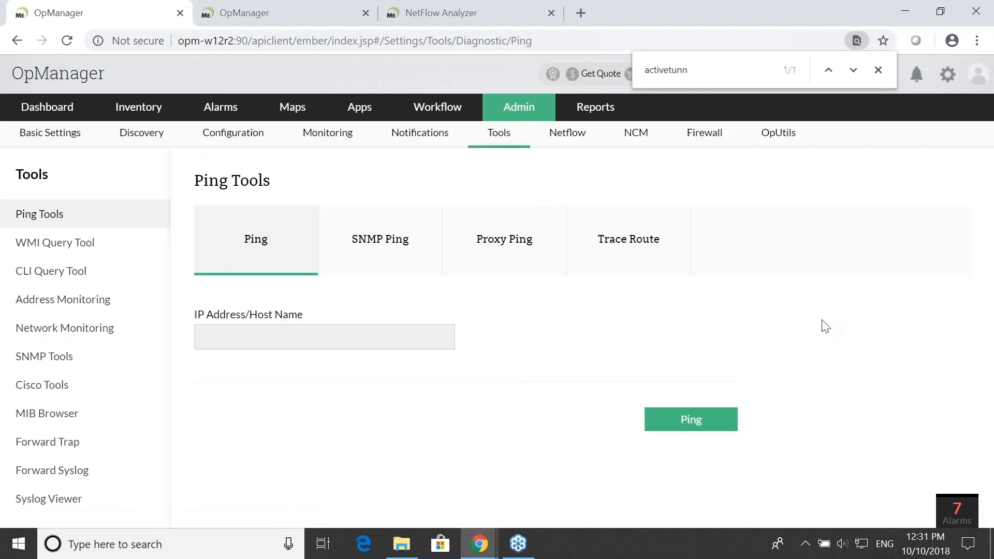
pyautogui.click(71, 414)
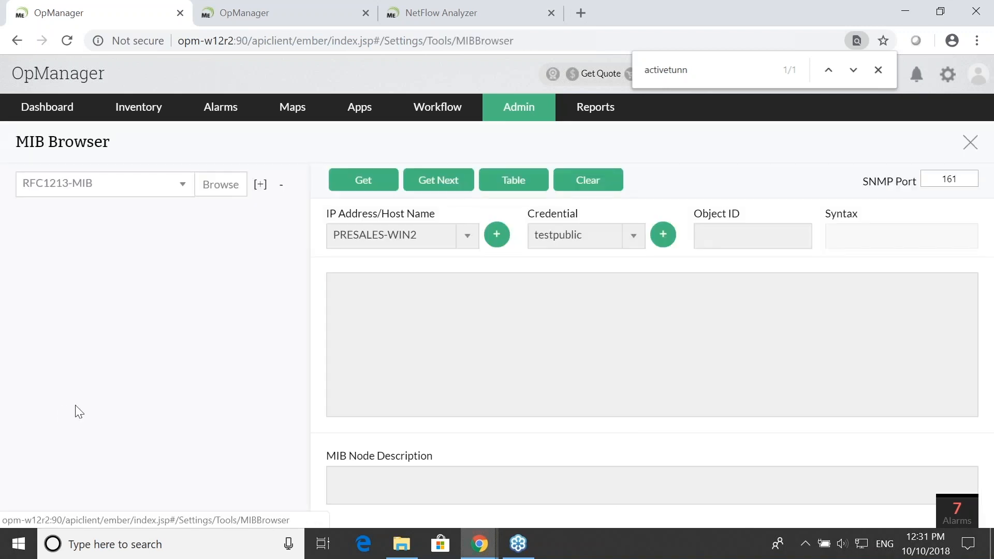
# - Load PAN-COMMON-MIB.my in the MIB Browser and expand its whole tree
pyautogui.click(174, 189)
pyautogui.write('pan')
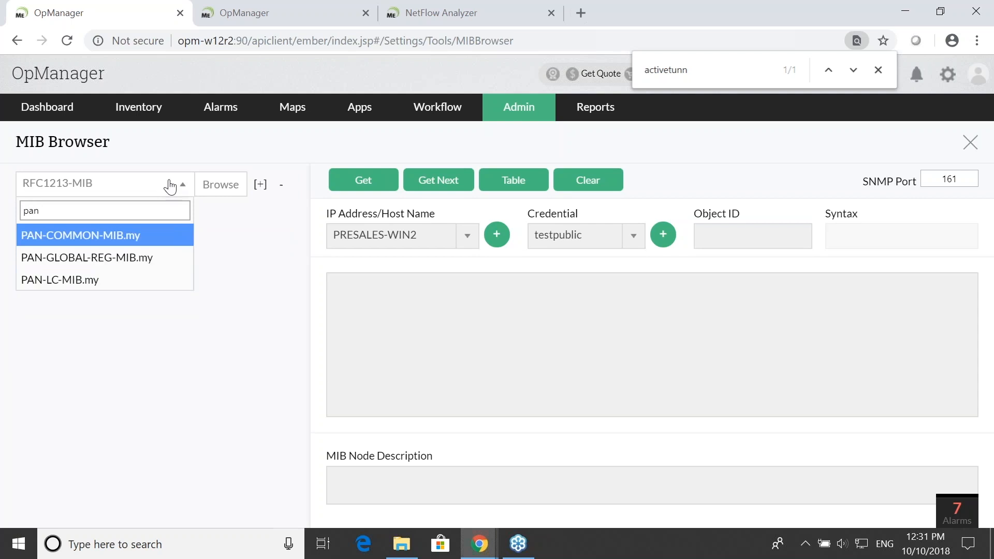
pyautogui.press('Return')
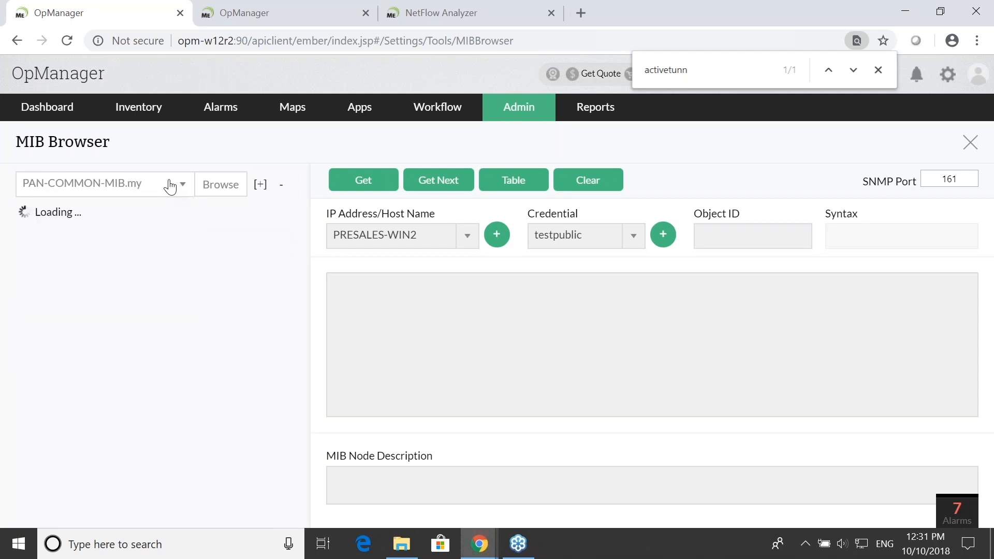
pyautogui.click(260, 185)
# - Examine the syntax and description of the aggregate session limit and SYN cookie nodes among the DOS global counters
pyautogui.scroll(-10, 278, 275)
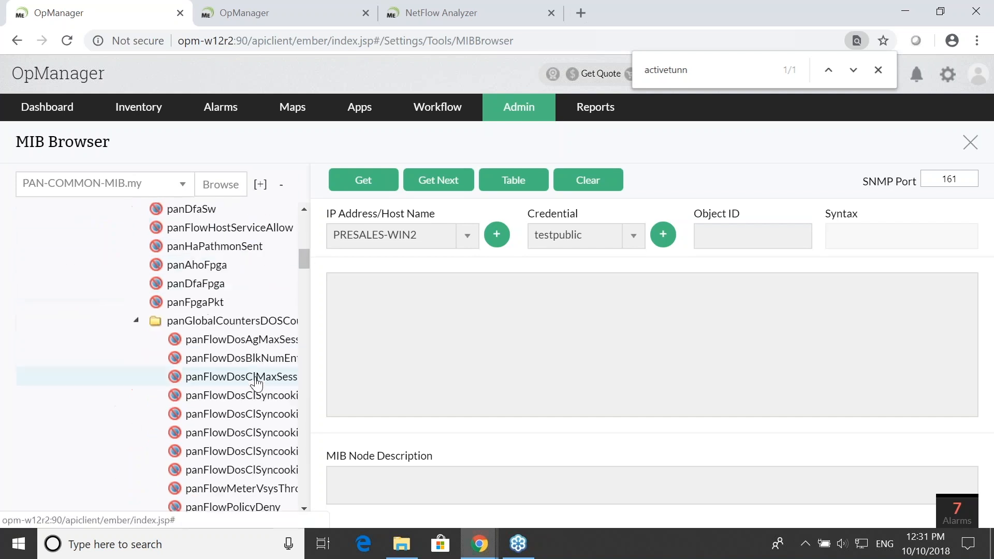
pyautogui.click(251, 340)
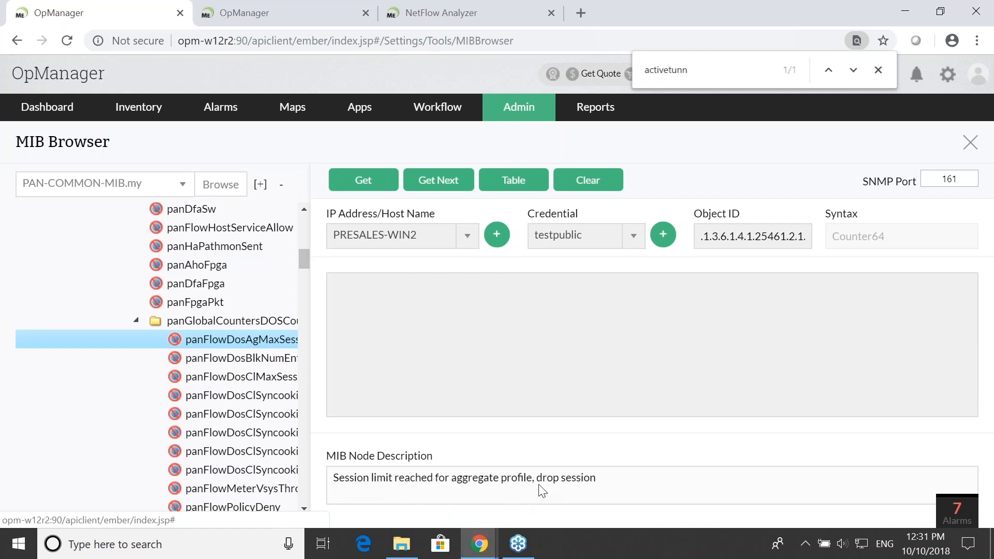
pyautogui.scroll(-1, 251, 374)
pyautogui.click(251, 375)
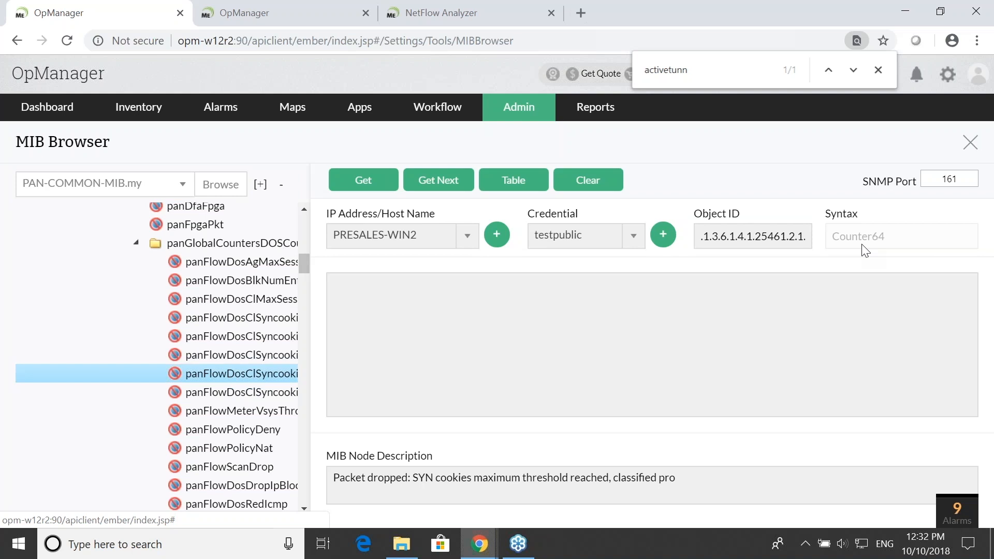
# - Check the examples on the custom SNMP monitor slide, return to the MIB Browser, and load HOST-RESOURCES-MIB with its tree expanded
pyautogui.hotkey('alt', 'Tab')
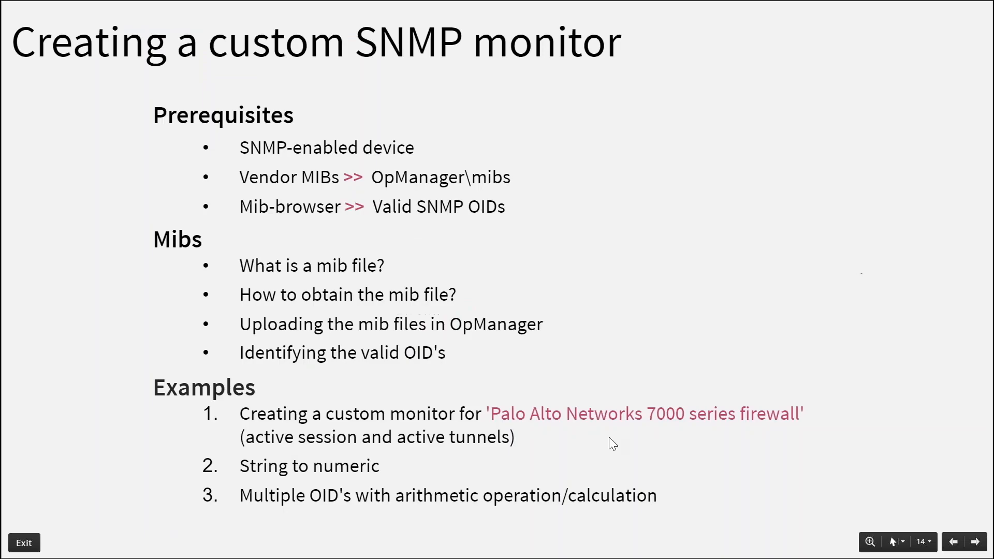
pyautogui.hotkey('alt', 'Tab')
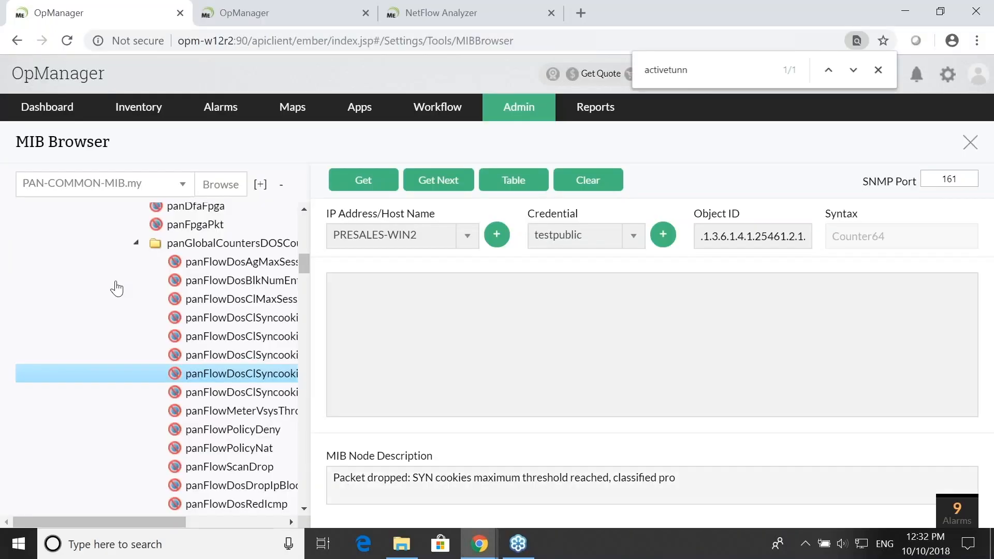
pyautogui.click(173, 189)
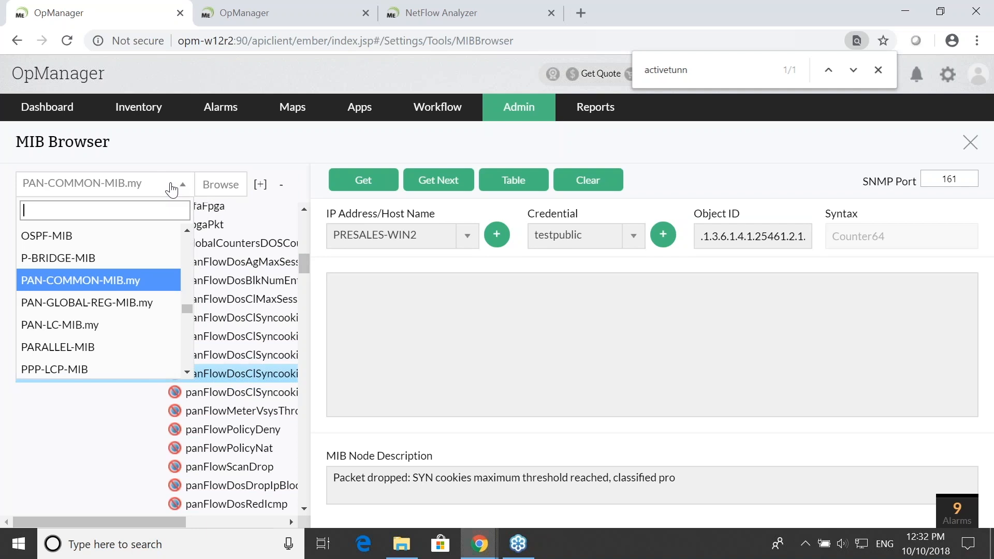
pyautogui.write('hos')
pyautogui.press('Down')
pyautogui.press('Return')
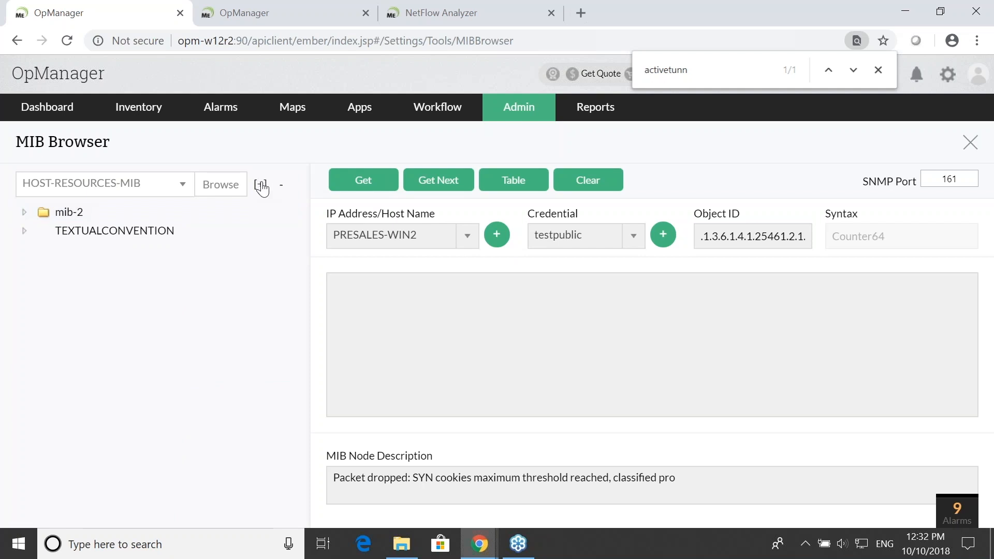
pyautogui.click(261, 185)
# - Search the tree for "errors", choose hrPrinterDetectedErrorState, and select its whole object ID .1.3.6.1.2.1.25.3.5.1.2
pyautogui.hotkey('ctrl', 'f')
pyautogui.write('errors')
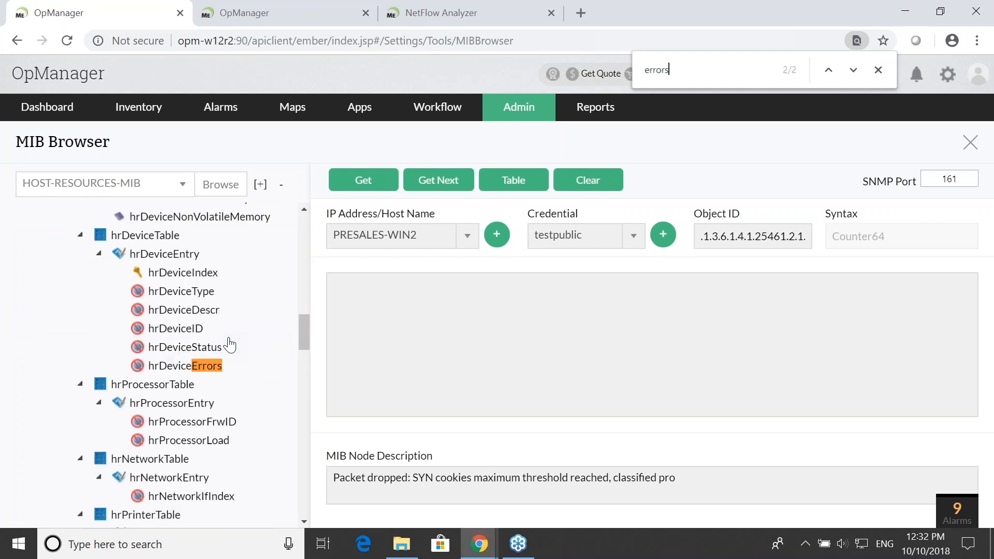
pyautogui.press('Return')
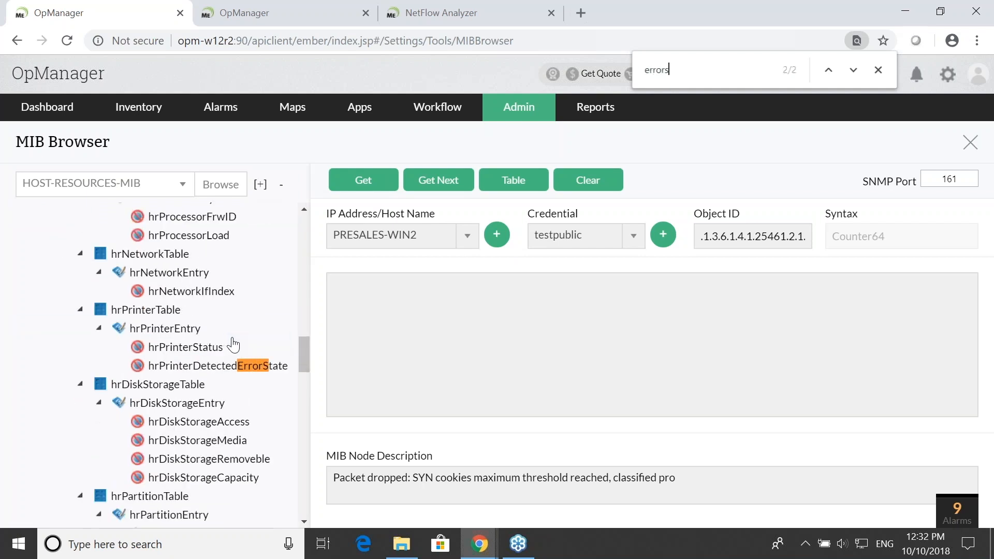
pyautogui.click(231, 366)
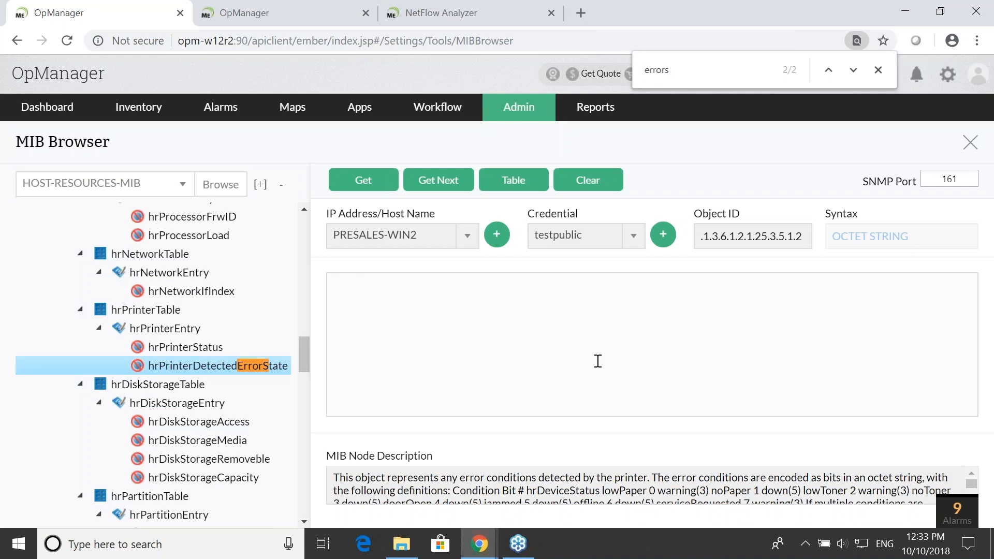
pyautogui.tripleClick(752, 242)
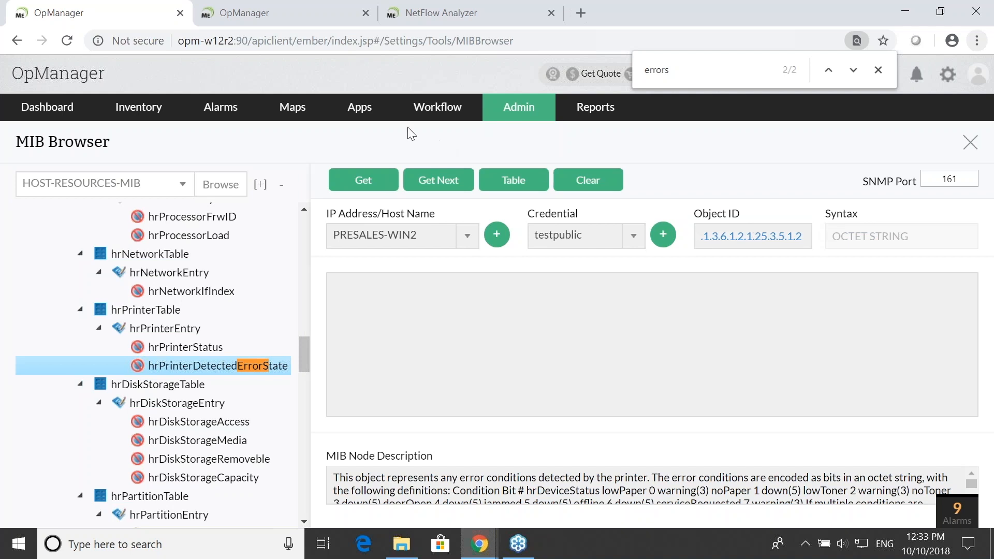
# - Search the device templates for "epson" and open the Epson Printer template
pyautogui.click(509, 116)
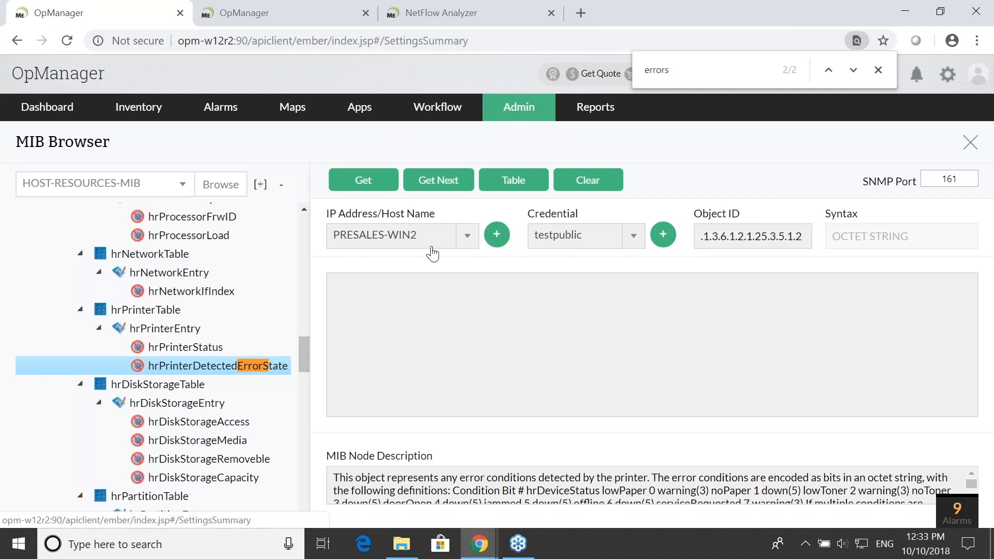
pyautogui.click(478, 205)
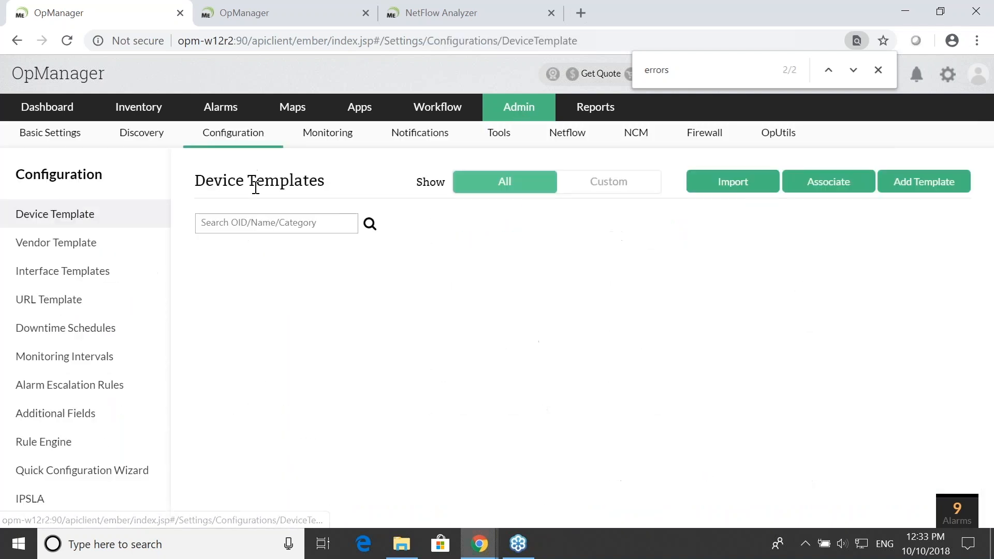
pyautogui.write('epson')
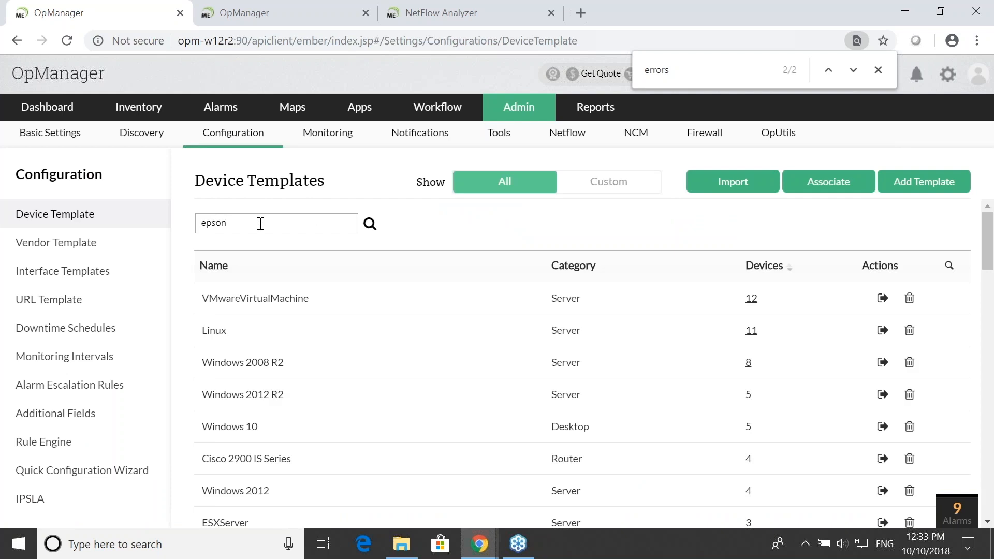
pyautogui.click(233, 299)
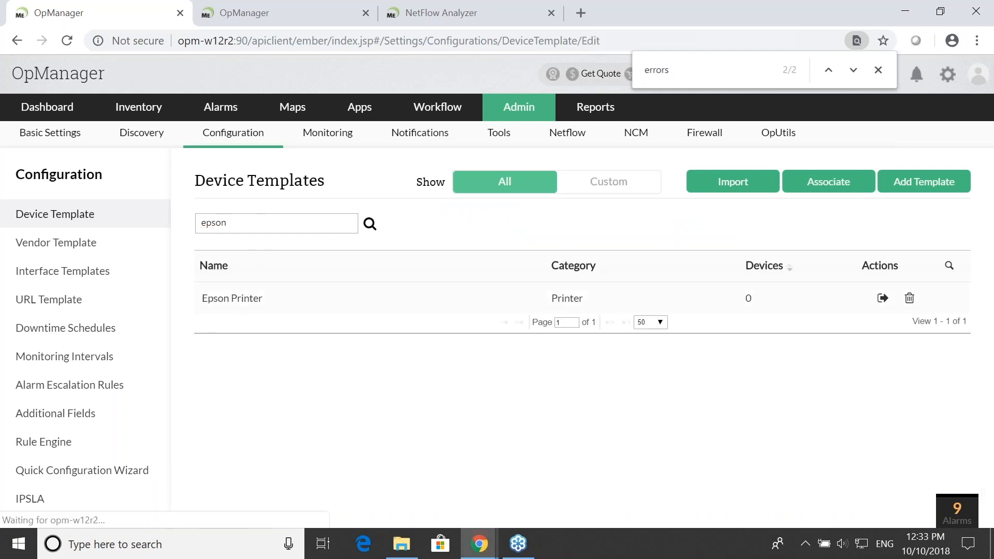
# - Start adding a monitor to the Epson Printer template and choose the first OID entry of the Bulk SNMP form
pyautogui.scroll(-8, 663, 321)
pyautogui.scroll(4, 789, 337)
pyautogui.click(792, 325)
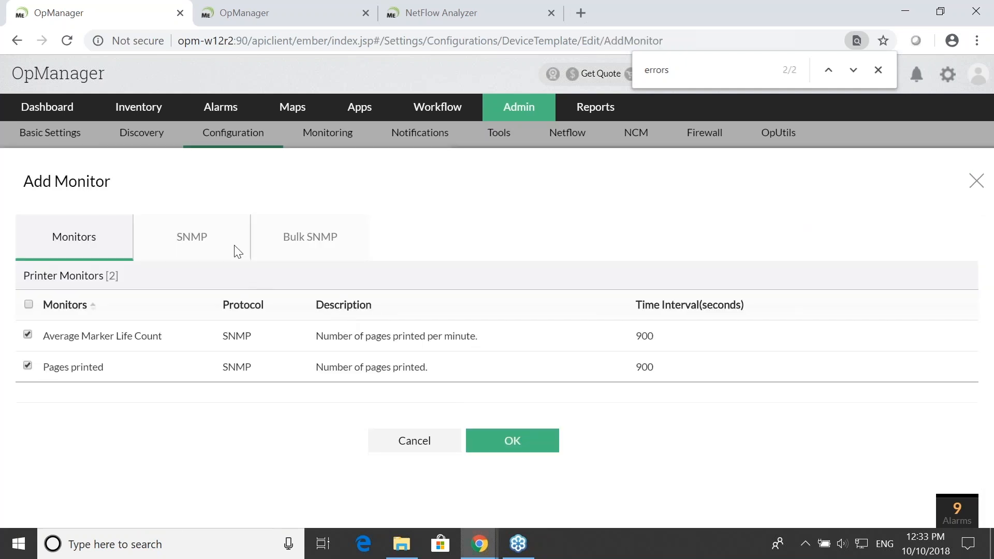
pyautogui.click(283, 237)
pyautogui.click(77, 330)
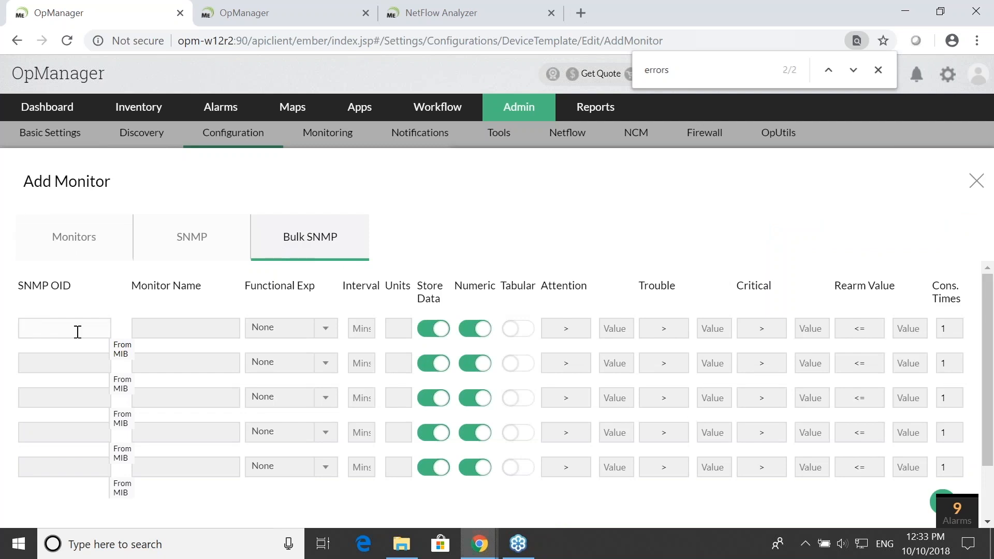
pyautogui.hotkey('ctrl', 'v')
pyautogui.click(326, 20)
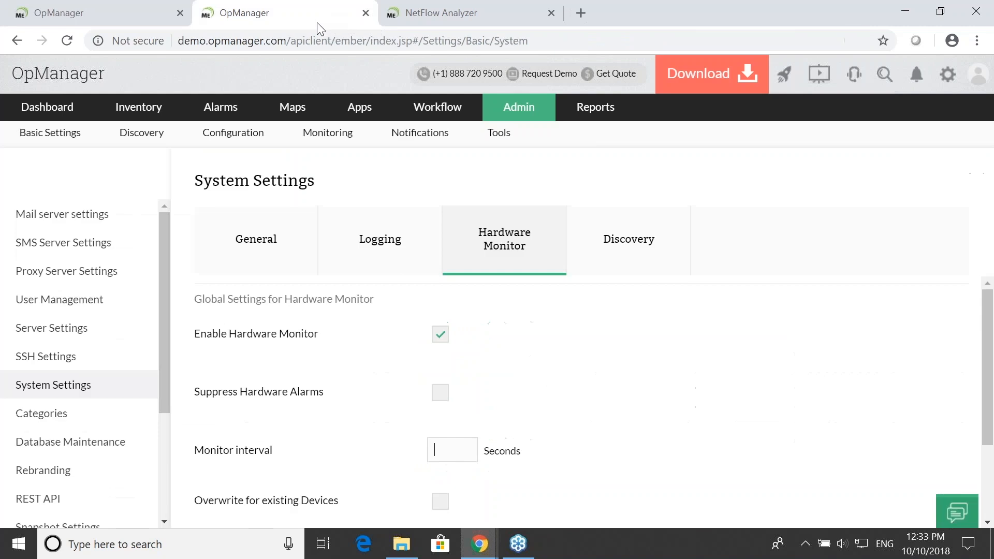
pyautogui.click(126, 14)
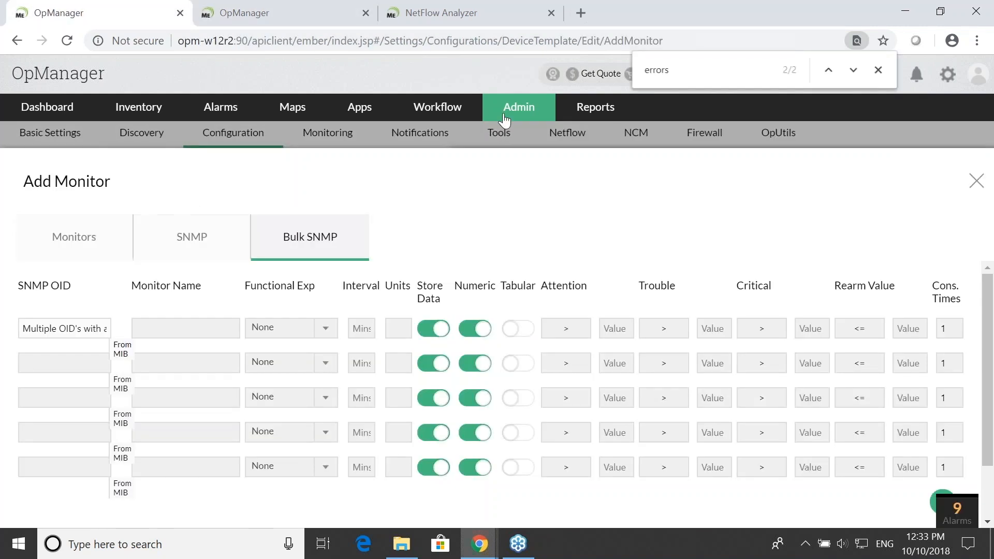
pyautogui.middleClick(519, 108)
pyautogui.click(246, 23)
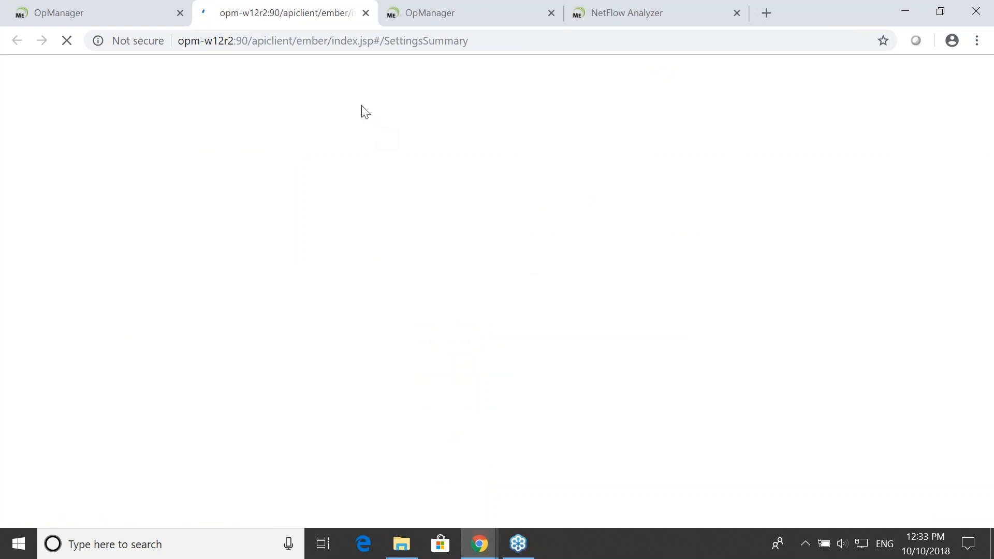
pyautogui.click(132, 22)
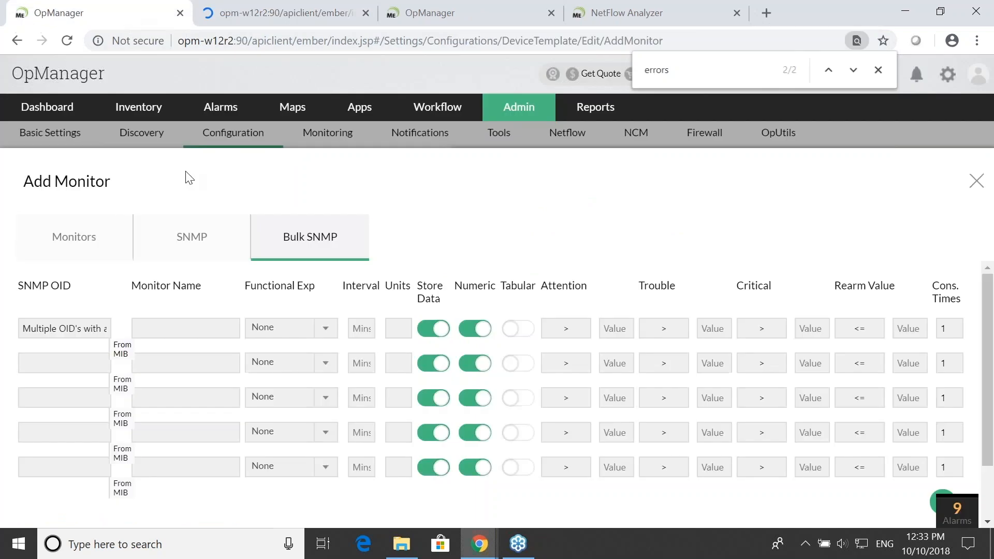
# - Enter 1.1.1.3 as the first monitor's SNMP OID and set its functional expression to StringToNumeric
pyautogui.click(67, 322)
pyautogui.write('1.1.1.3')
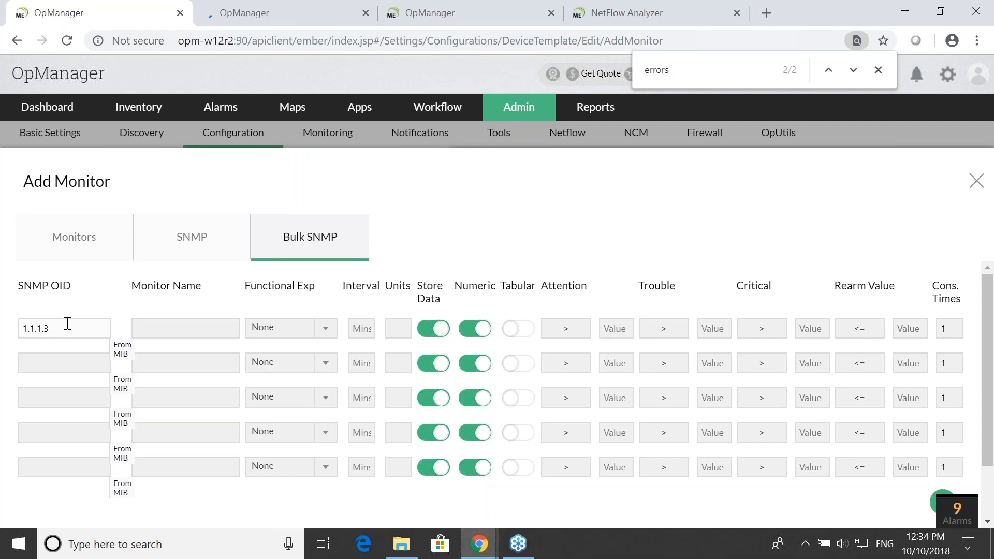
pyautogui.click(162, 325)
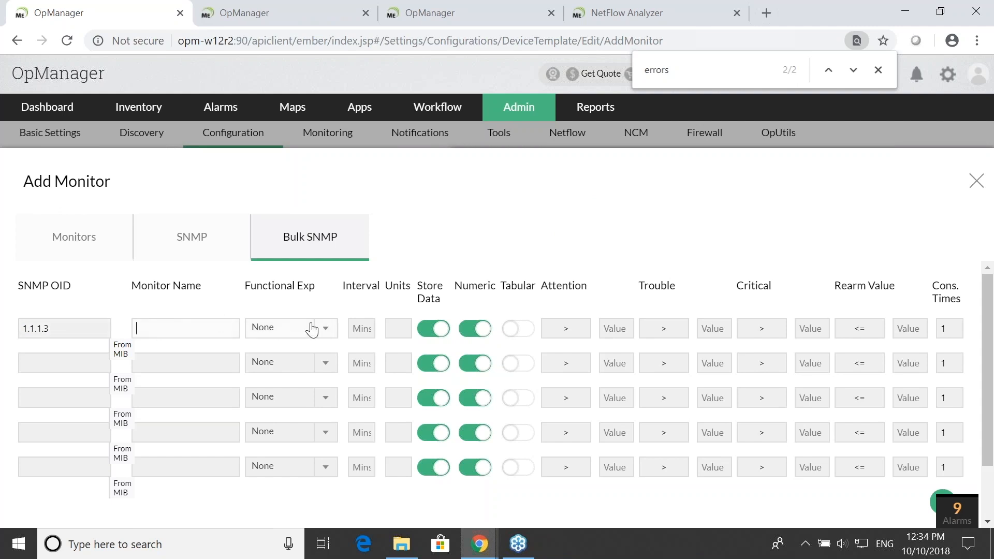
pyautogui.click(326, 330)
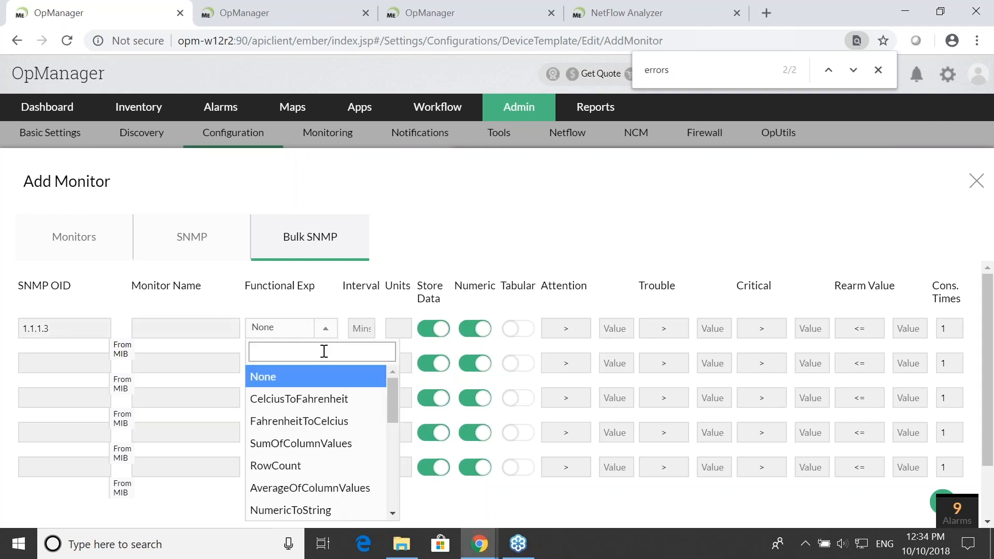
pyautogui.write('strin')
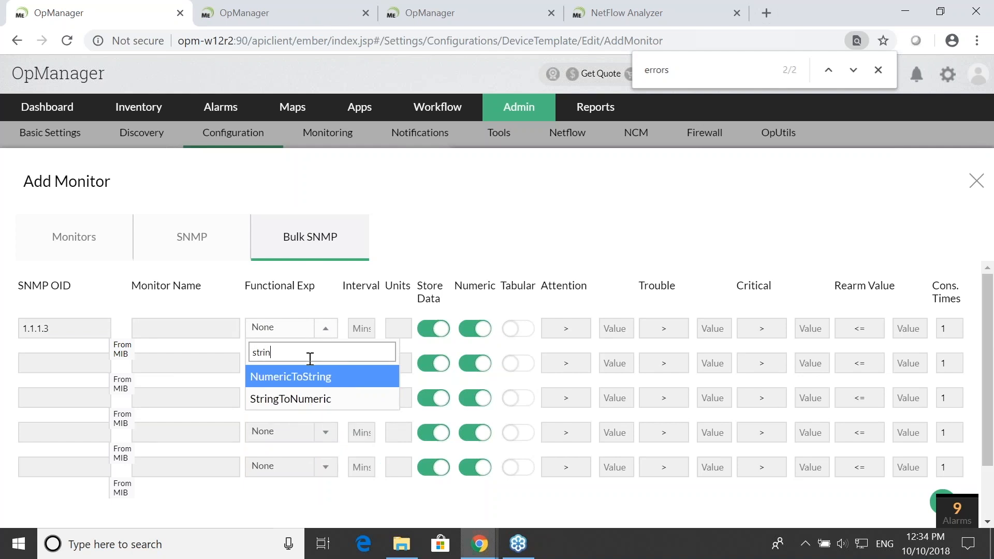
pyautogui.click(298, 399)
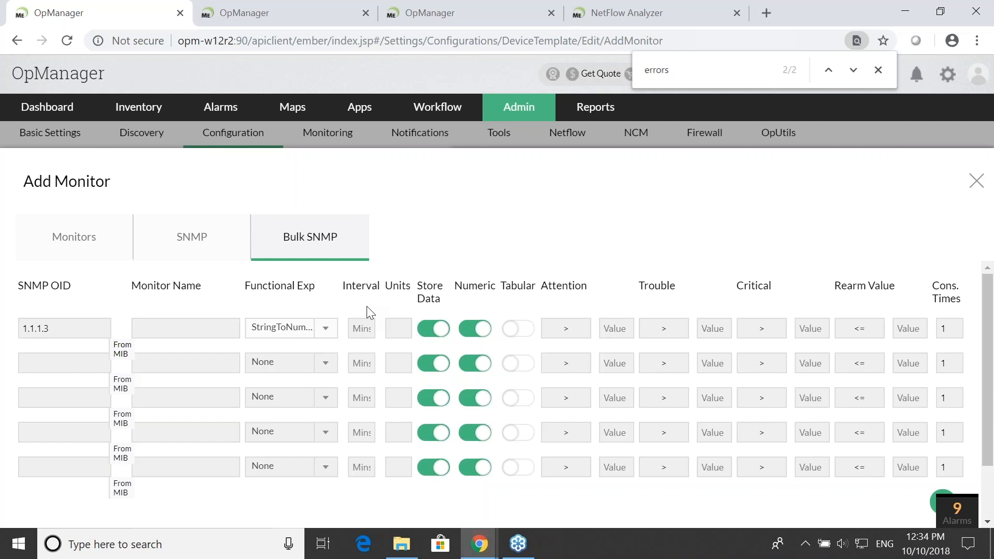
# - Look through the functional expressions for the Celsius, Fahrenheit and byte conversions, keeping StringToNumeric selected
pyautogui.click(326, 329)
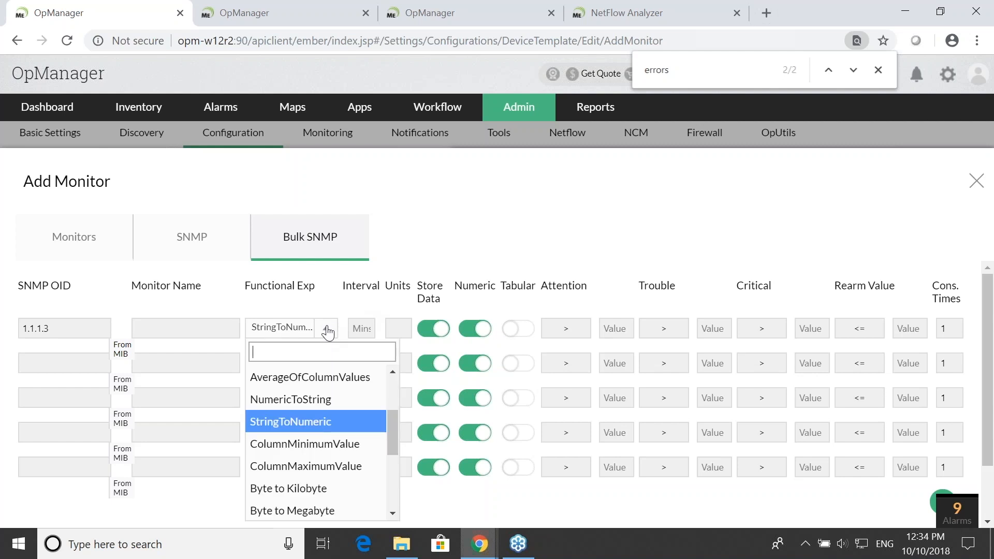
pyautogui.write('cel')
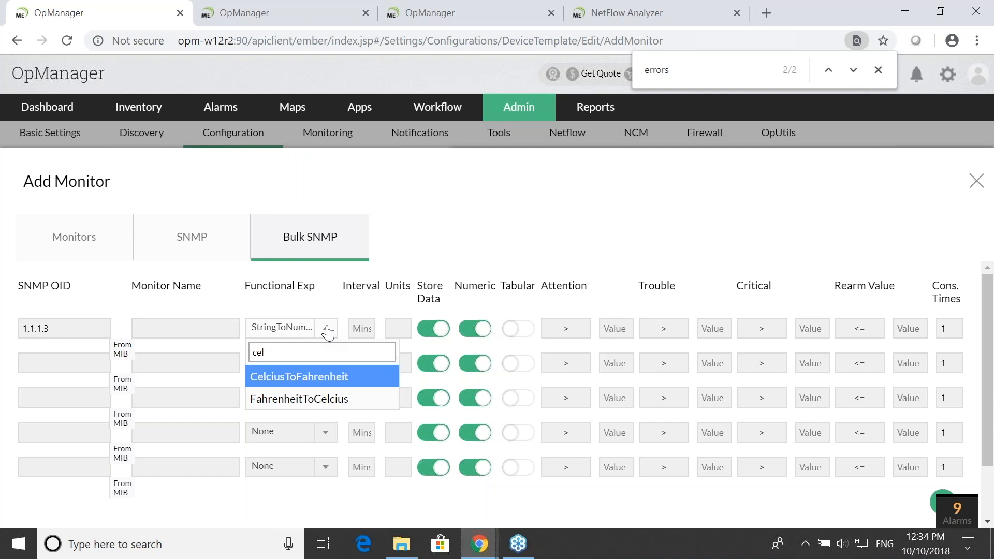
pyautogui.press('BackSpace')
pyautogui.press('BackSpace')
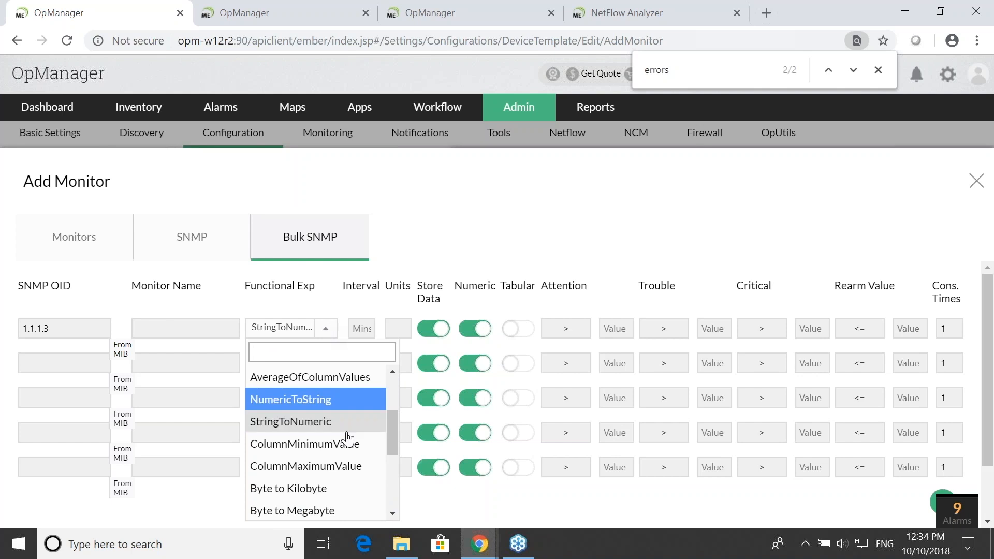
pyautogui.scroll(-2, 337, 479)
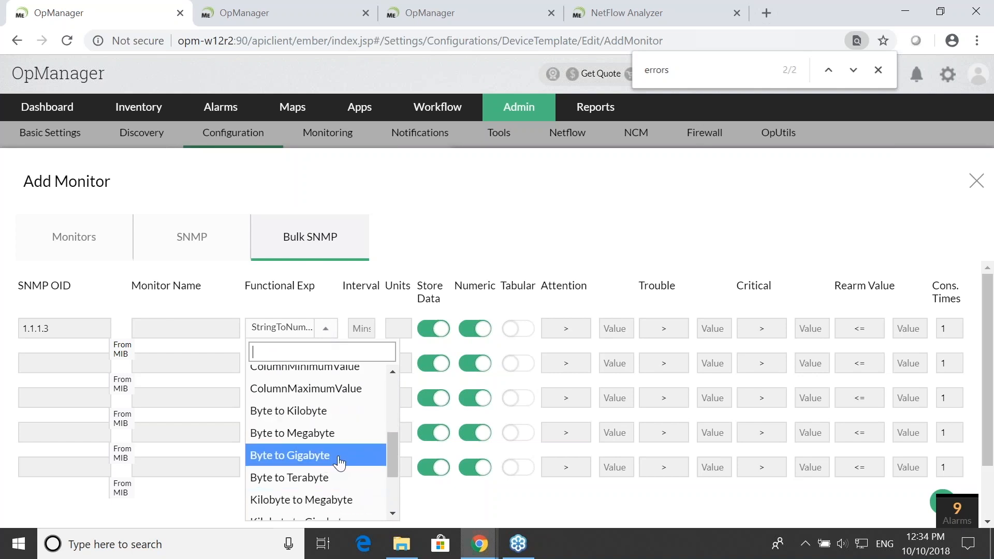
pyautogui.click(419, 247)
# - Check the examples on the custom SNMP monitor slide and open the Memory utilization calculation document in Zoho Writer
pyautogui.hotkey('alt', 'Tab')
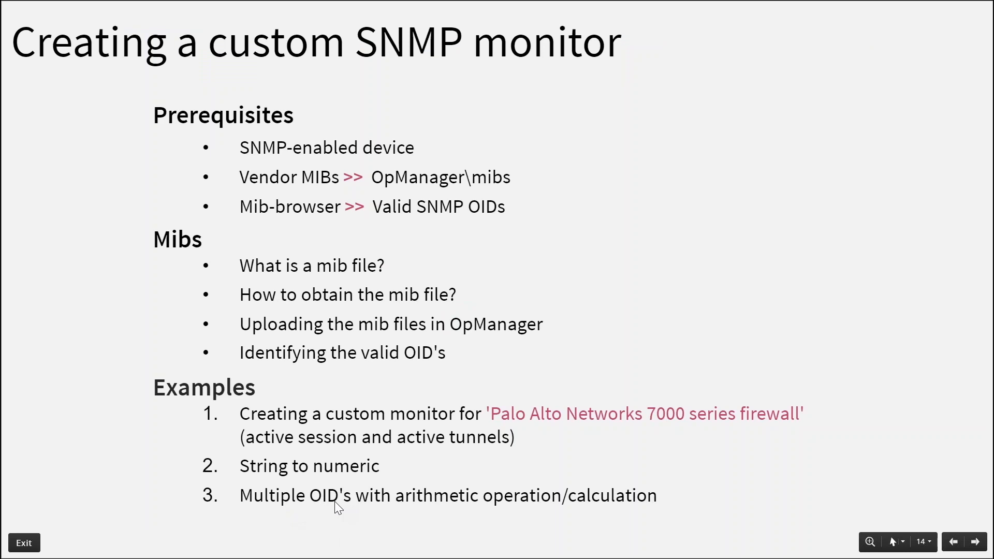
pyautogui.hotkey('alt', 'Tab')
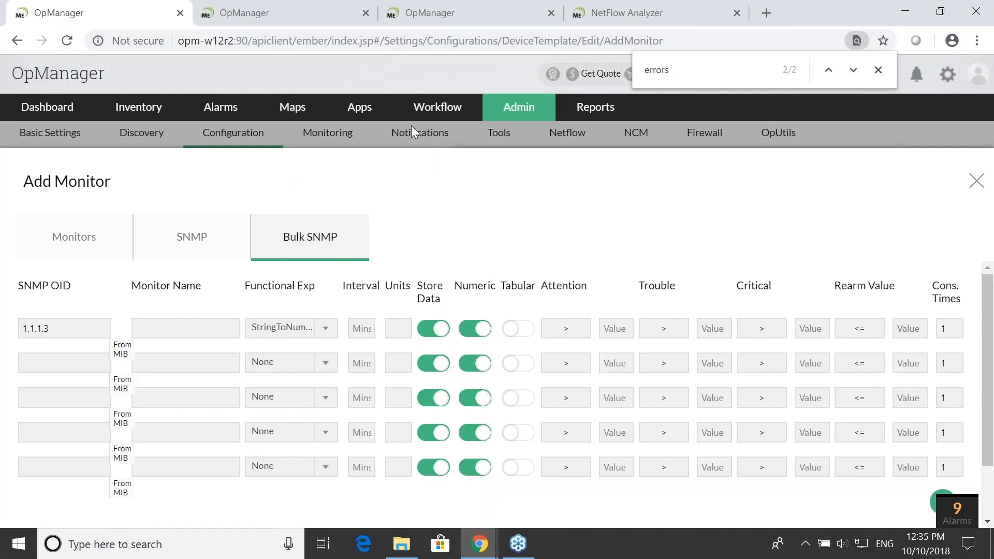
pyautogui.hotkey('alt', 'Tab')
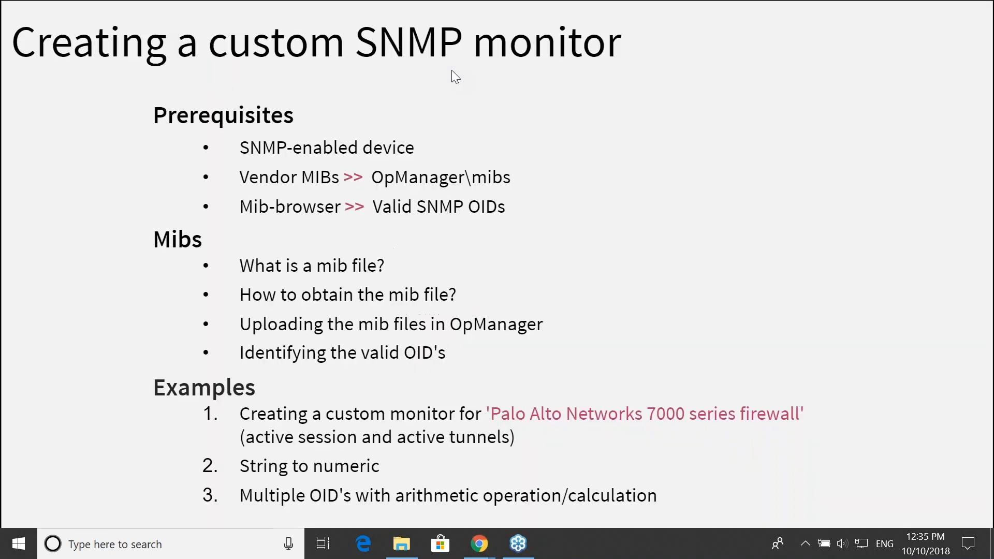
pyautogui.hotkey('alt', 'Tab')
pyautogui.hotkey('alt', 'Tab')
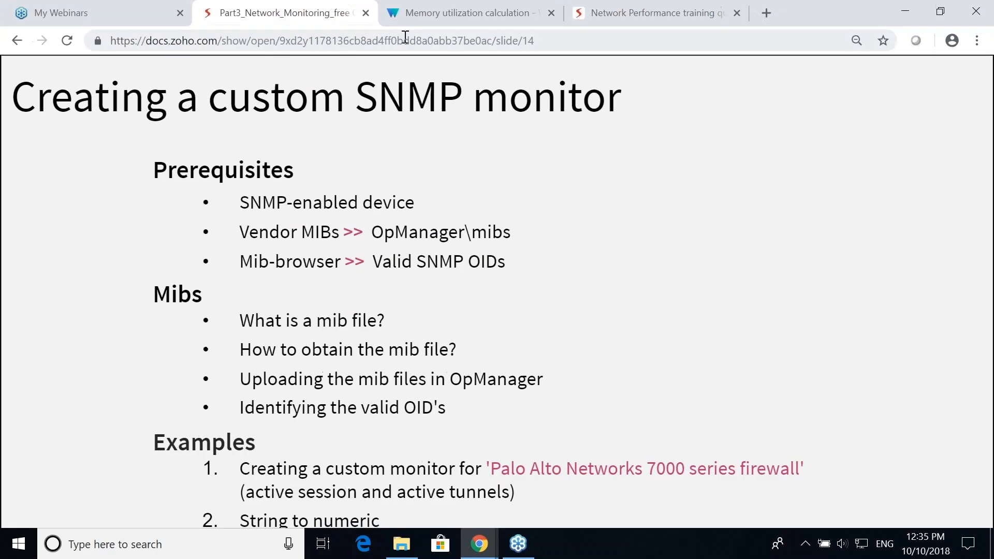
pyautogui.click(427, 21)
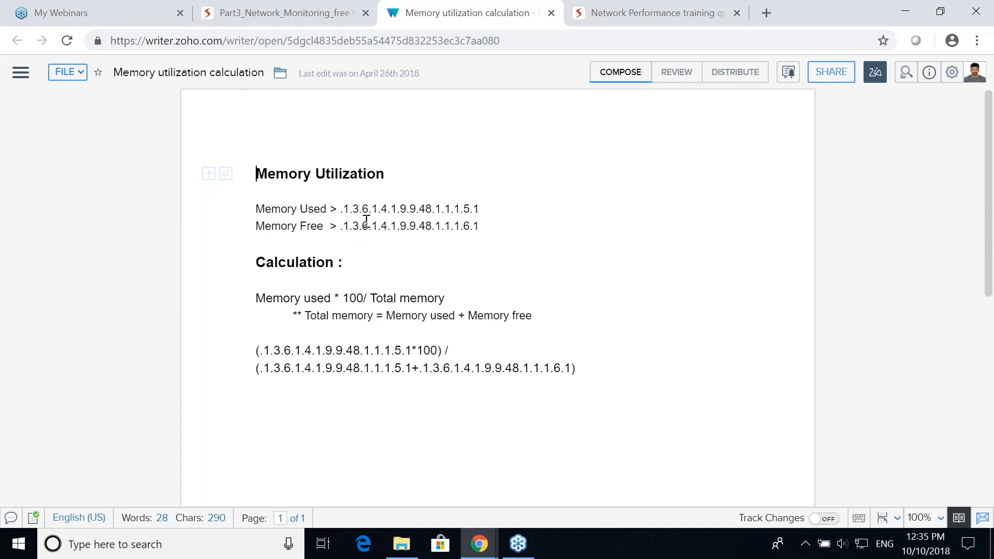
# - Examine the memory used and memory free OIDs, the utilization formula and the definition of total memory
pyautogui.moveTo(333, 212); pyautogui.dragTo(484, 215)
pyautogui.click(475, 214)
pyautogui.moveTo(339, 227); pyautogui.dragTo(480, 229)
pyautogui.click(481, 230)
pyautogui.moveTo(256, 298); pyautogui.dragTo(335, 298)
pyautogui.moveTo(372, 297); pyautogui.dragTo(450, 297)
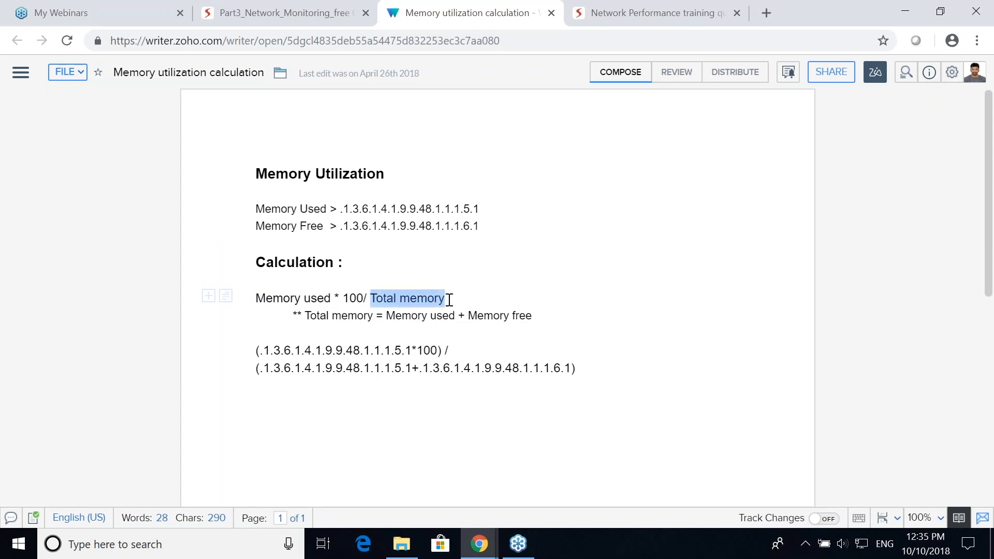
pyautogui.click(468, 286)
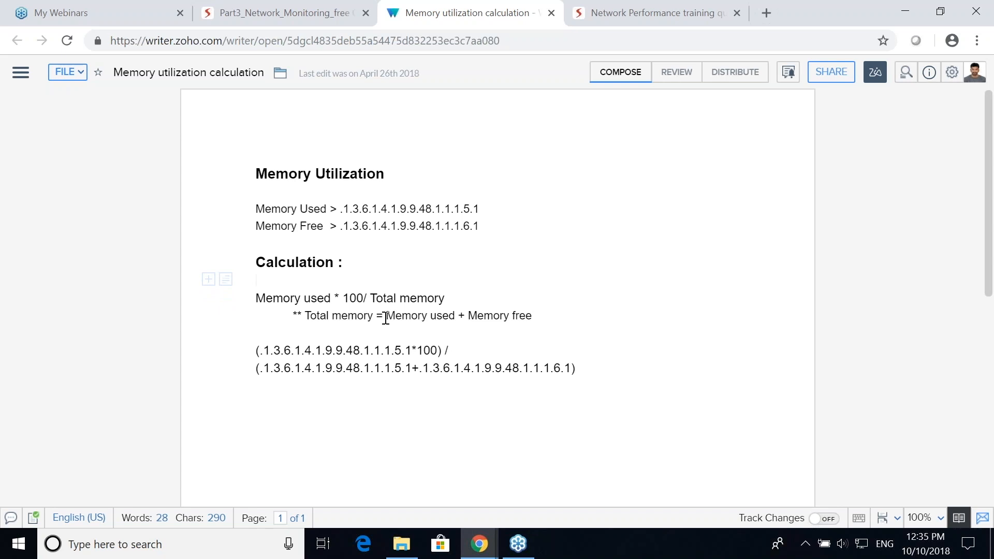
pyautogui.moveTo(383, 317); pyautogui.dragTo(542, 321)
pyautogui.click(542, 321)
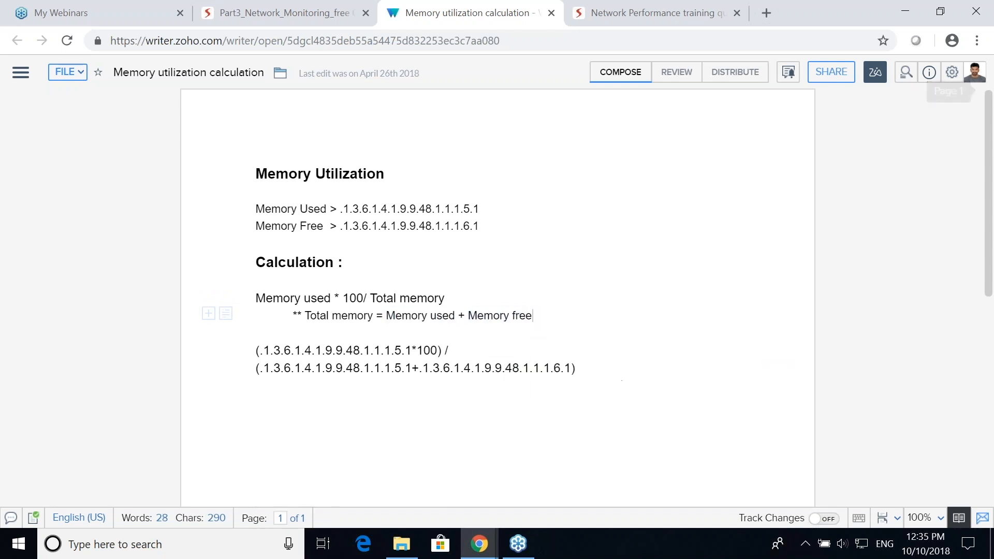
# - Copy the memory utilization OID expression from the document into the first Bulk SNMP monitor's SNMP OID in OpManager
pyautogui.moveTo(255, 351); pyautogui.dragTo(581, 368)
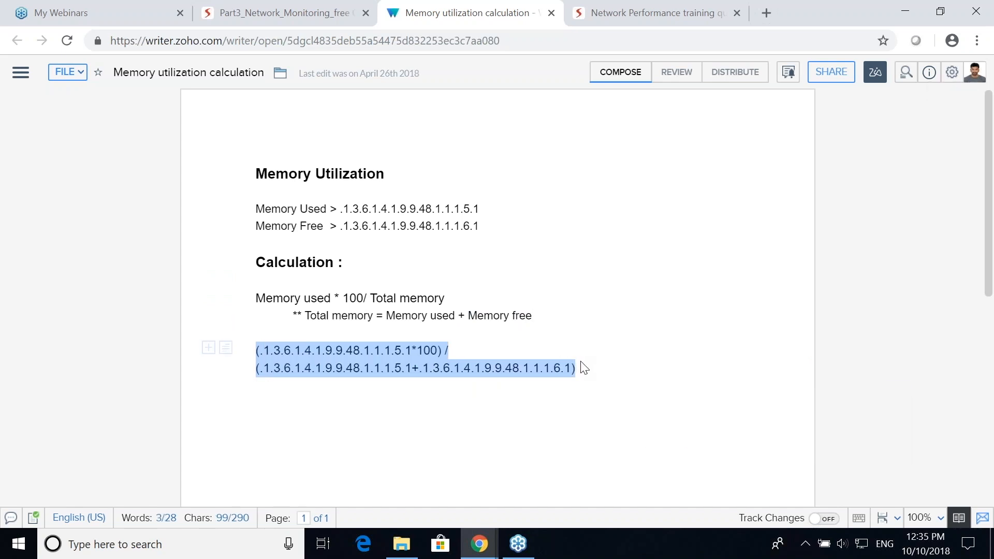
pyautogui.hotkey('alt', 'Tab')
pyautogui.click(64, 326)
pyautogui.write('1.4.1.9.9.48.1.1.1.6.1')
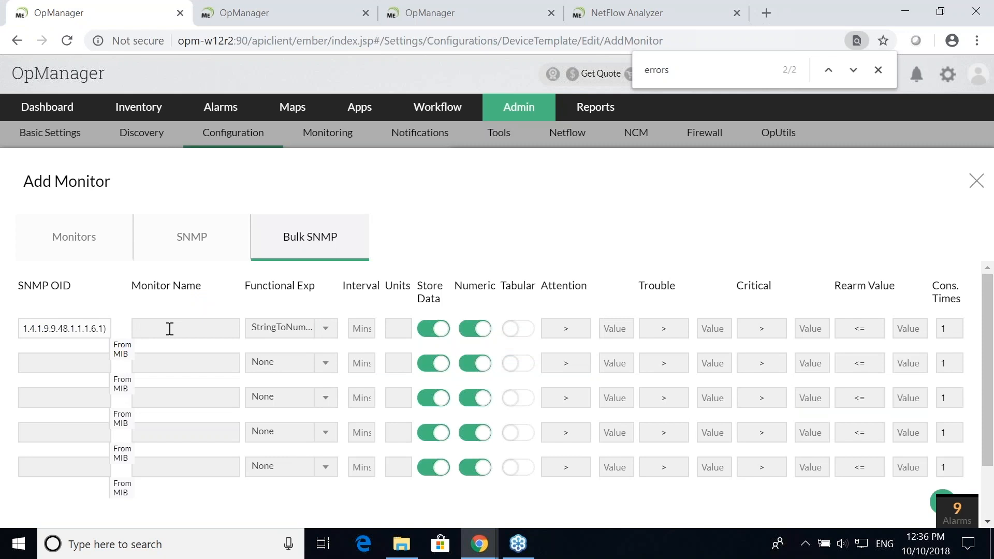
pyautogui.click(198, 330)
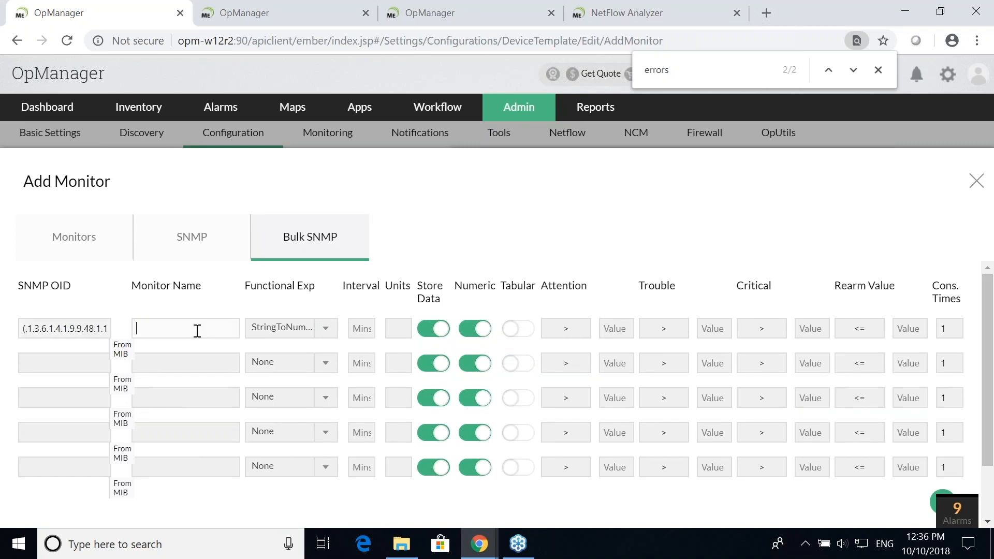
pyautogui.scroll(-2, 406, 389)
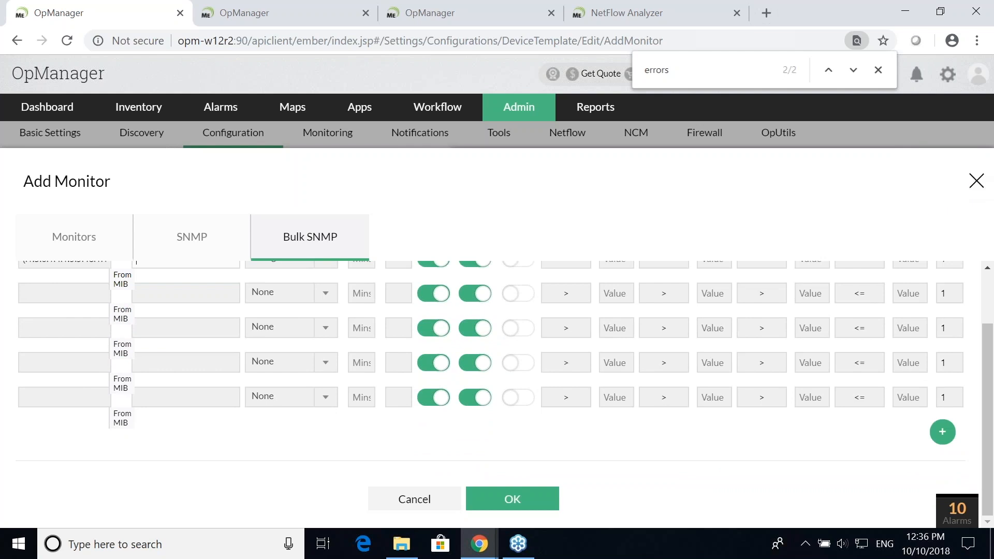
# - Return to the Part3_Network_Monitoring presentation, start the full-screen slideshow and advance to the WAN diagram on slide 15
pyautogui.hotkey('alt', 'Tab')
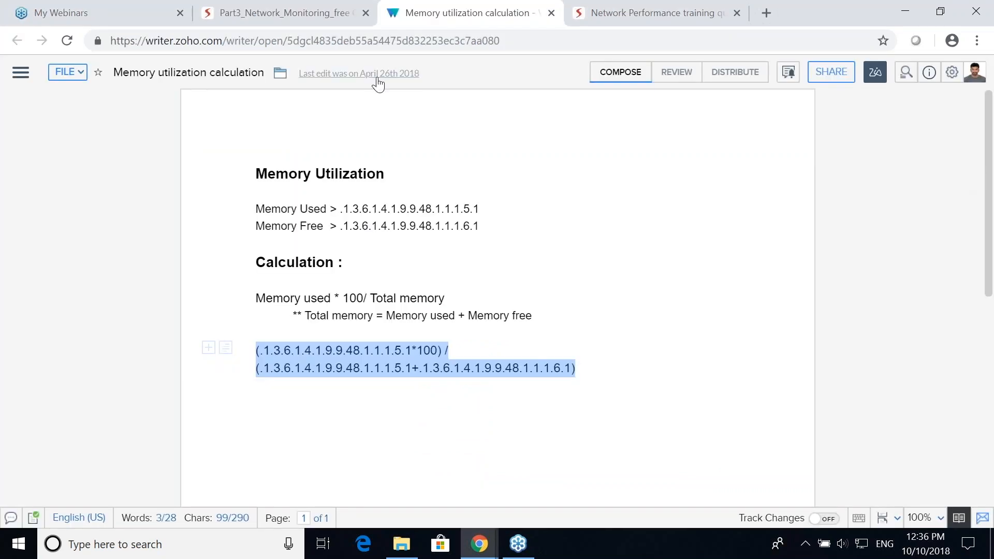
pyautogui.click(320, 15)
pyautogui.click(781, 86)
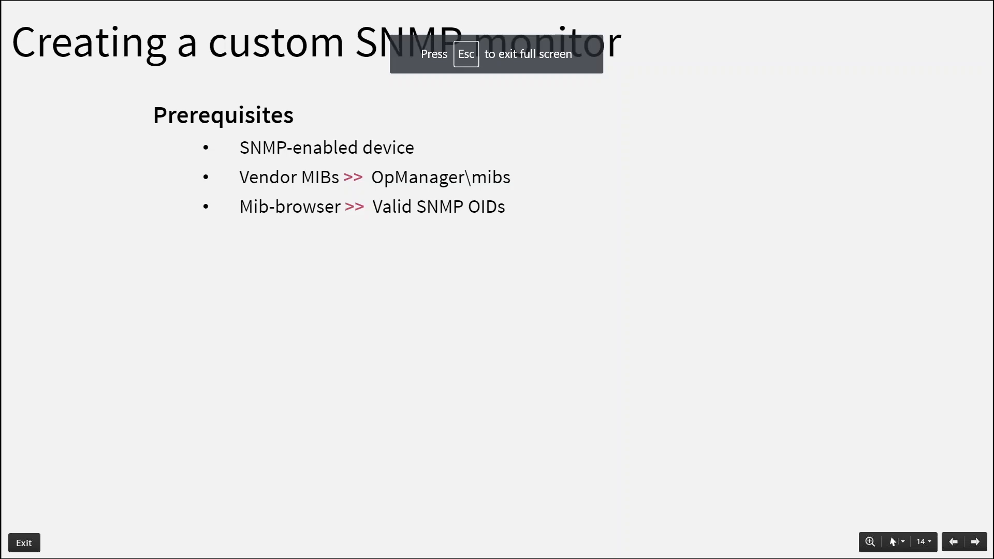
pyautogui.press('Right')
pyautogui.press('Right')
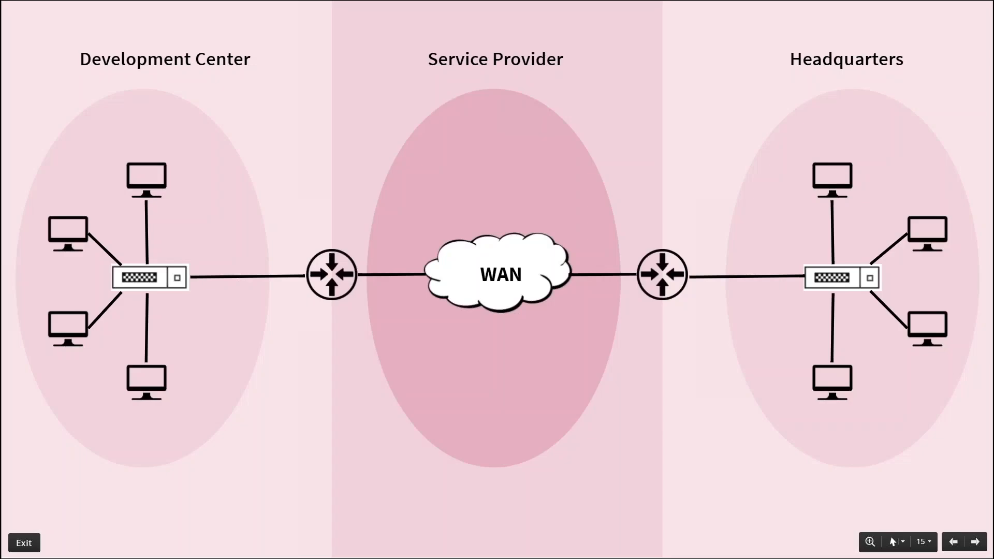